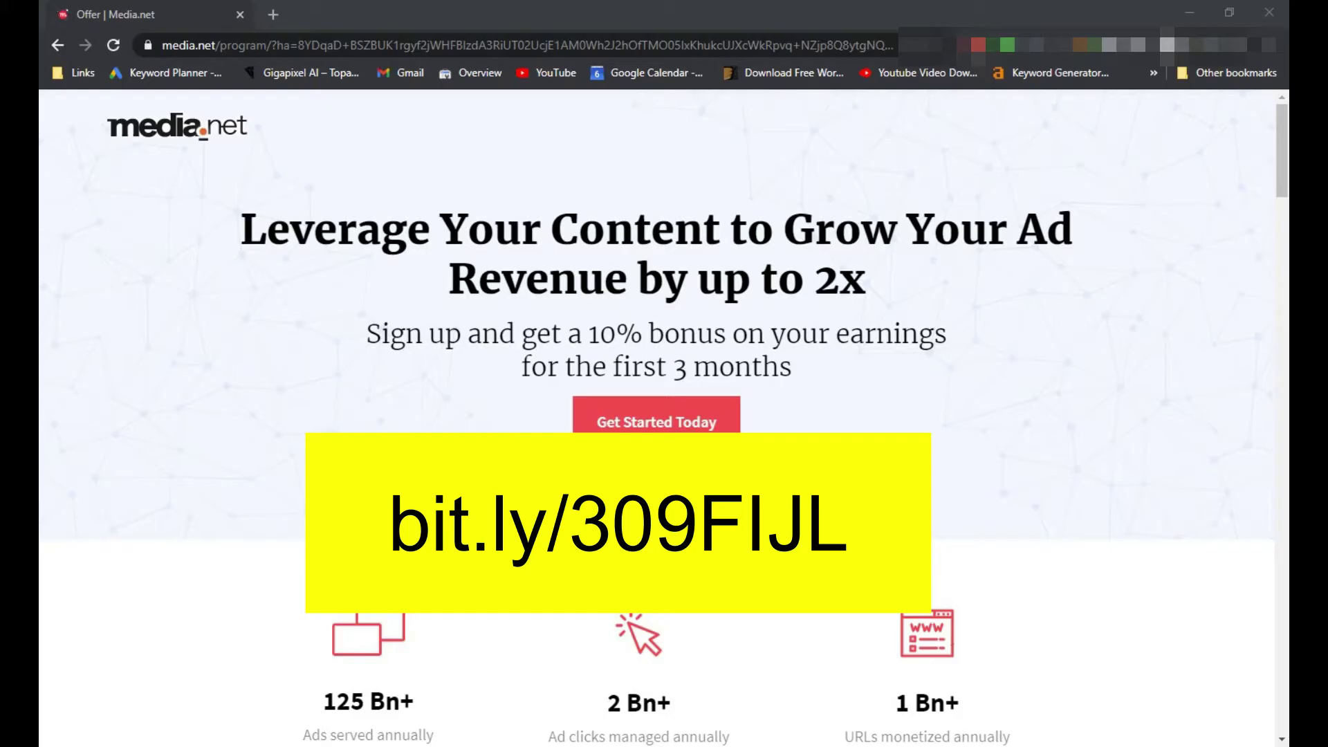
pyautogui.moveTo(588, 334); pyautogui.dragTo(697, 334)
pyautogui.hotkey('ctrl', 'l')
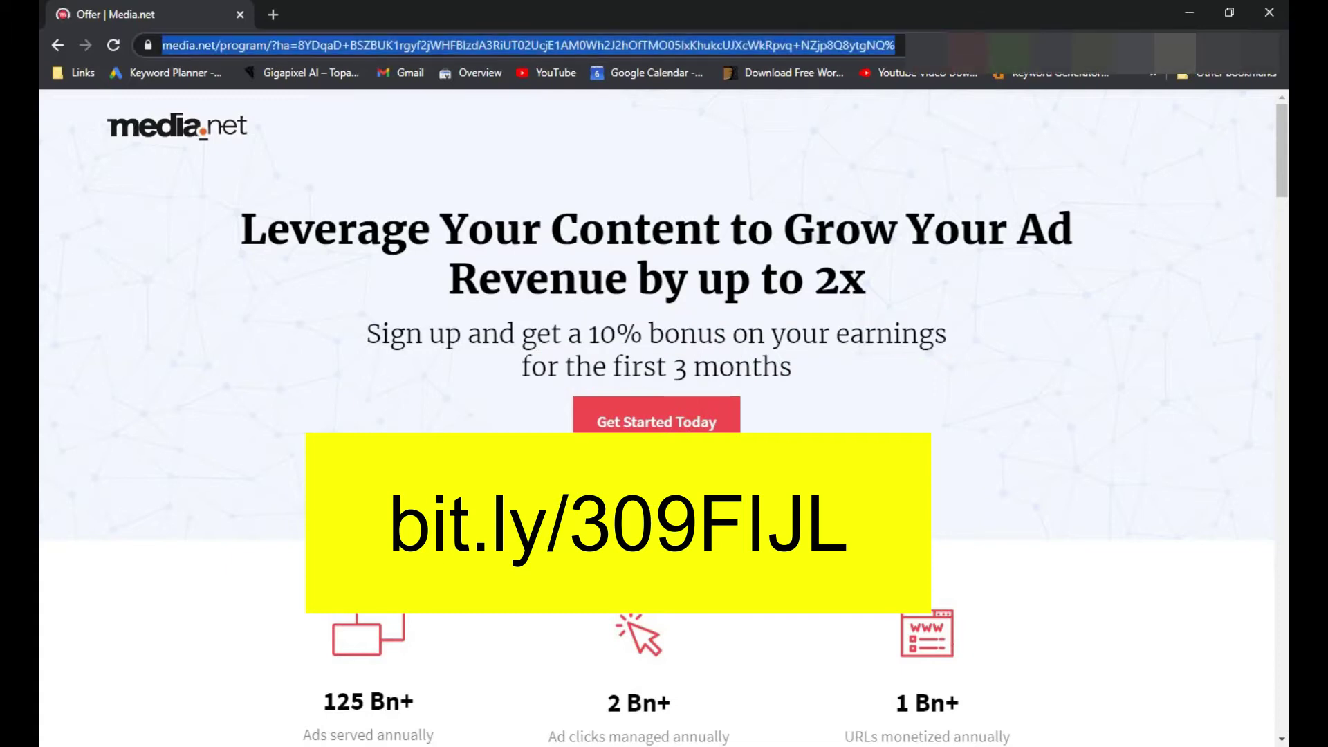
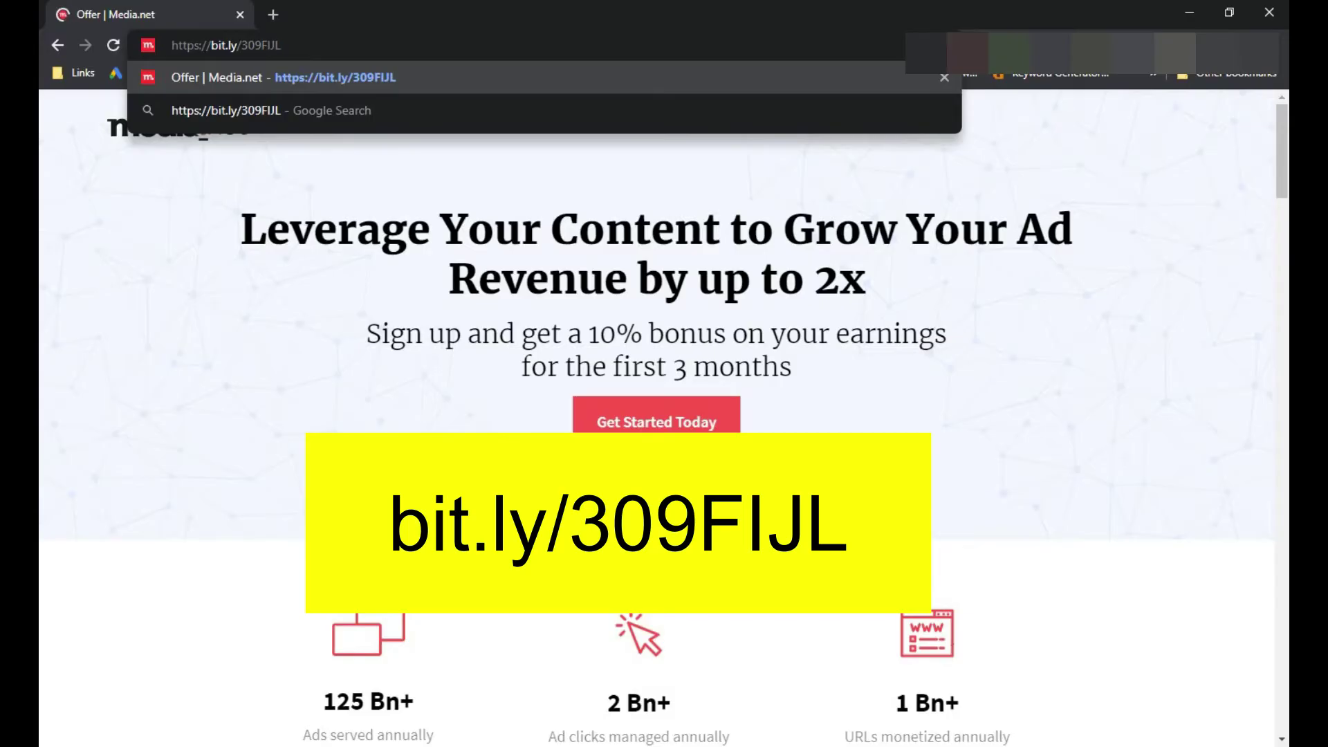
pyautogui.hotkey('shift', 'Left')
pyautogui.hotkey('shift', 'Left')
pyautogui.hotkey('shift', 'Left')
pyautogui.hotkey('shift', 'Left')
pyautogui.hotkey('shift', 'Left')
pyautogui.hotkey('shift', 'Left')
pyautogui.hotkey('shift', 'Left')
pyautogui.hotkey('shift', 'Left')
pyautogui.hotkey('shift', 'Left')
pyautogui.hotkey('shift', 'Left')
pyautogui.hotkey('shift', 'Left')
pyautogui.hotkey('shift', 'Left')
pyautogui.hotkey('shift', 'Left')
pyautogui.hotkey('shift', 'Left')
pyautogui.hotkey('shift', 'Left')
pyautogui.hotkey('shift', 'Left')
pyautogui.hotkey('shift', 'Left')
pyautogui.hotkey('shift', 'Left')
pyautogui.hotkey('shift', 'Left')
pyautogui.hotkey('shift', 'Left')
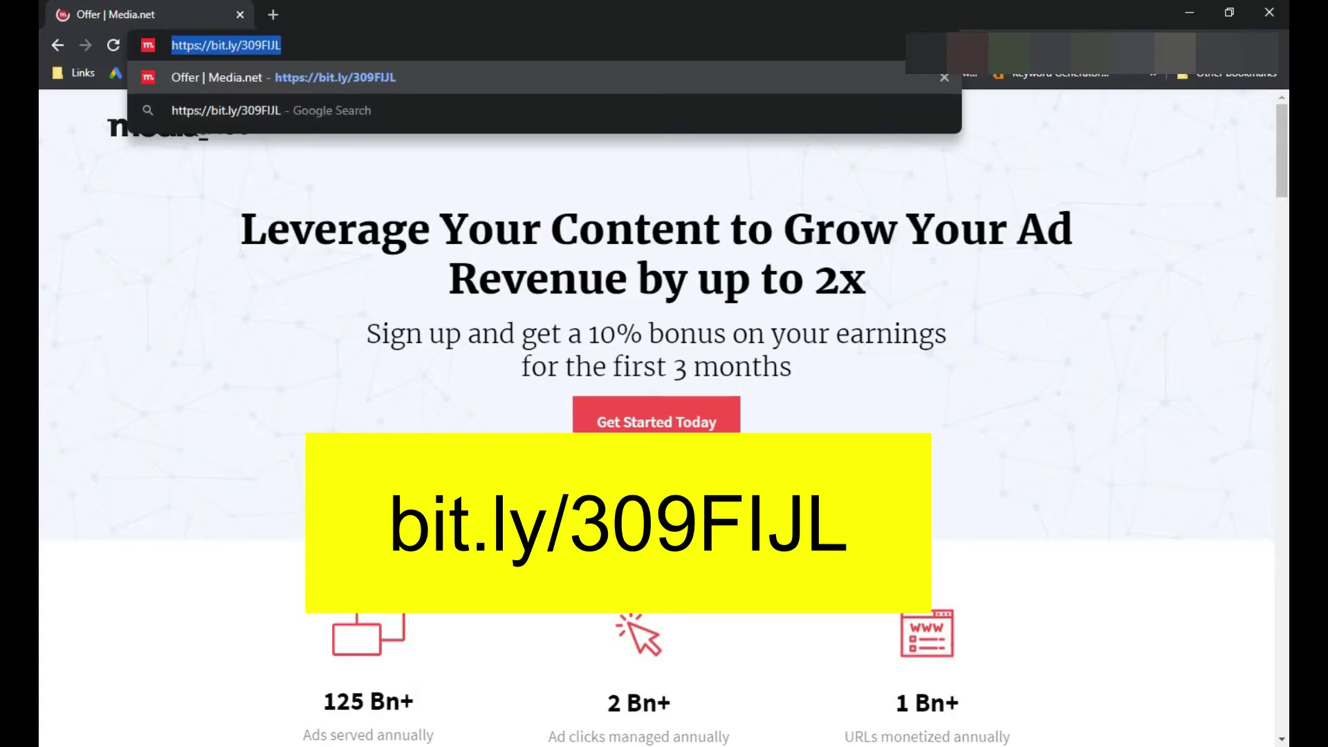
pyautogui.press('Return')
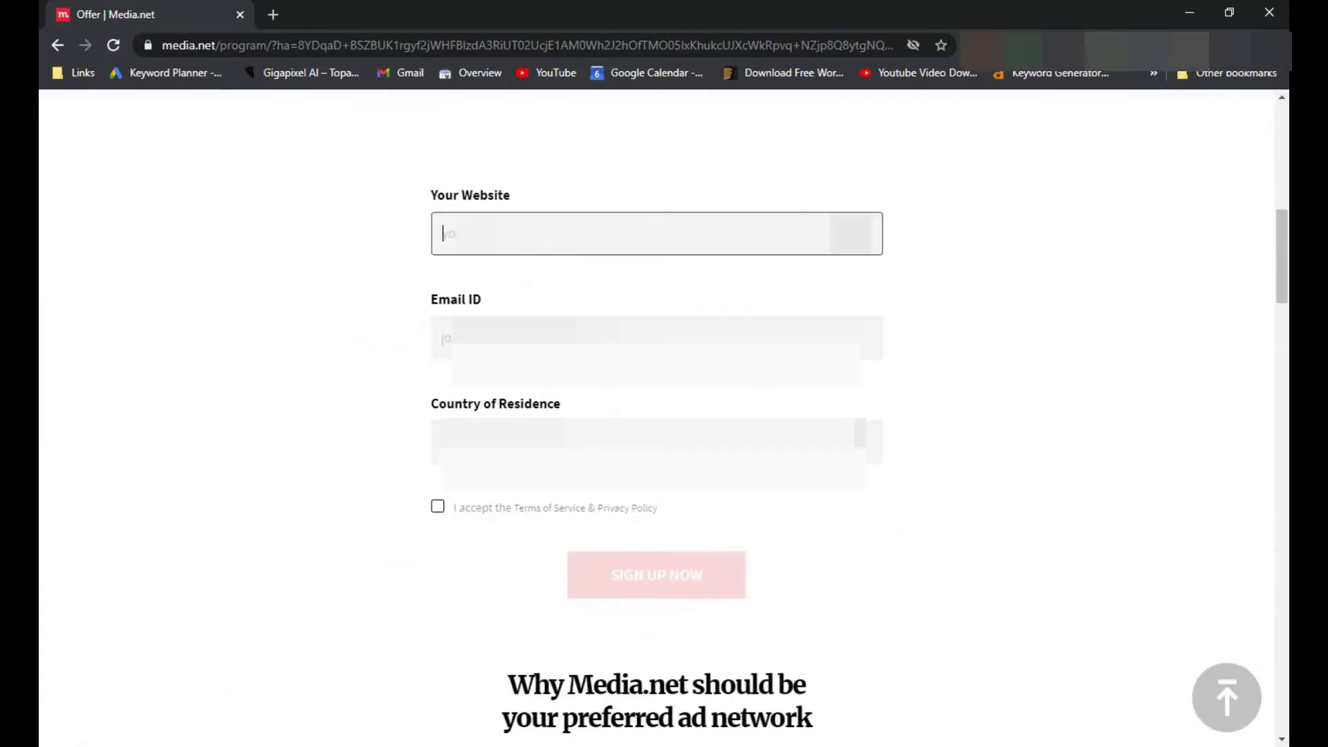
# - Enter the website, e-mail and country, pass the robot check, accept the terms and submit
pyautogui.write('jgs')
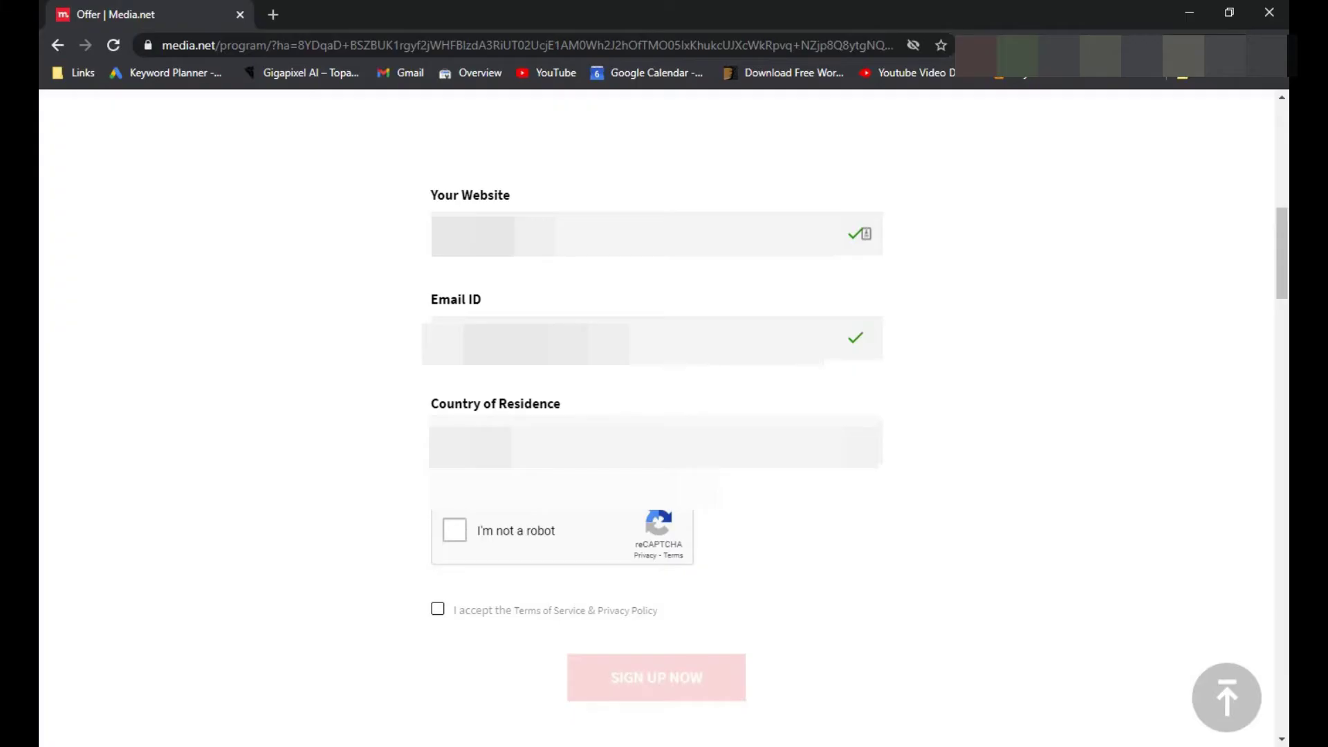
pyautogui.click(455, 530)
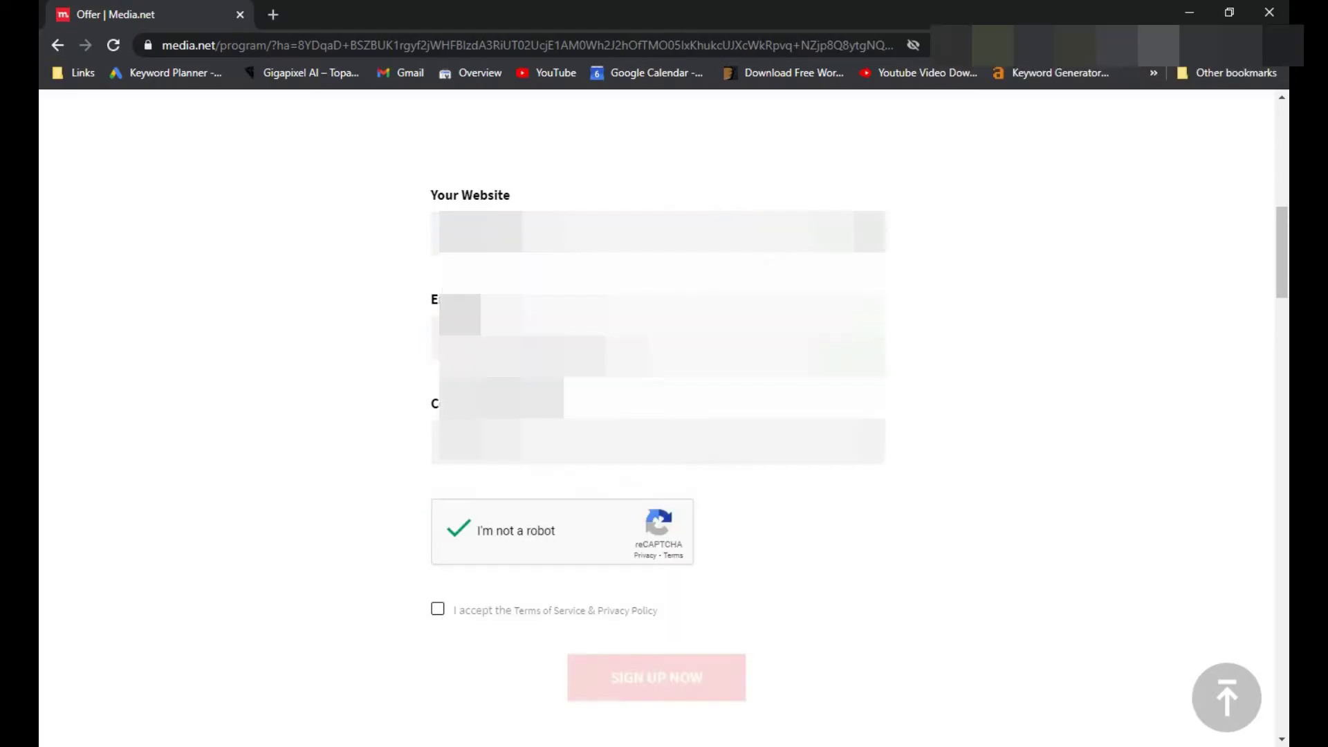
pyautogui.click(437, 609)
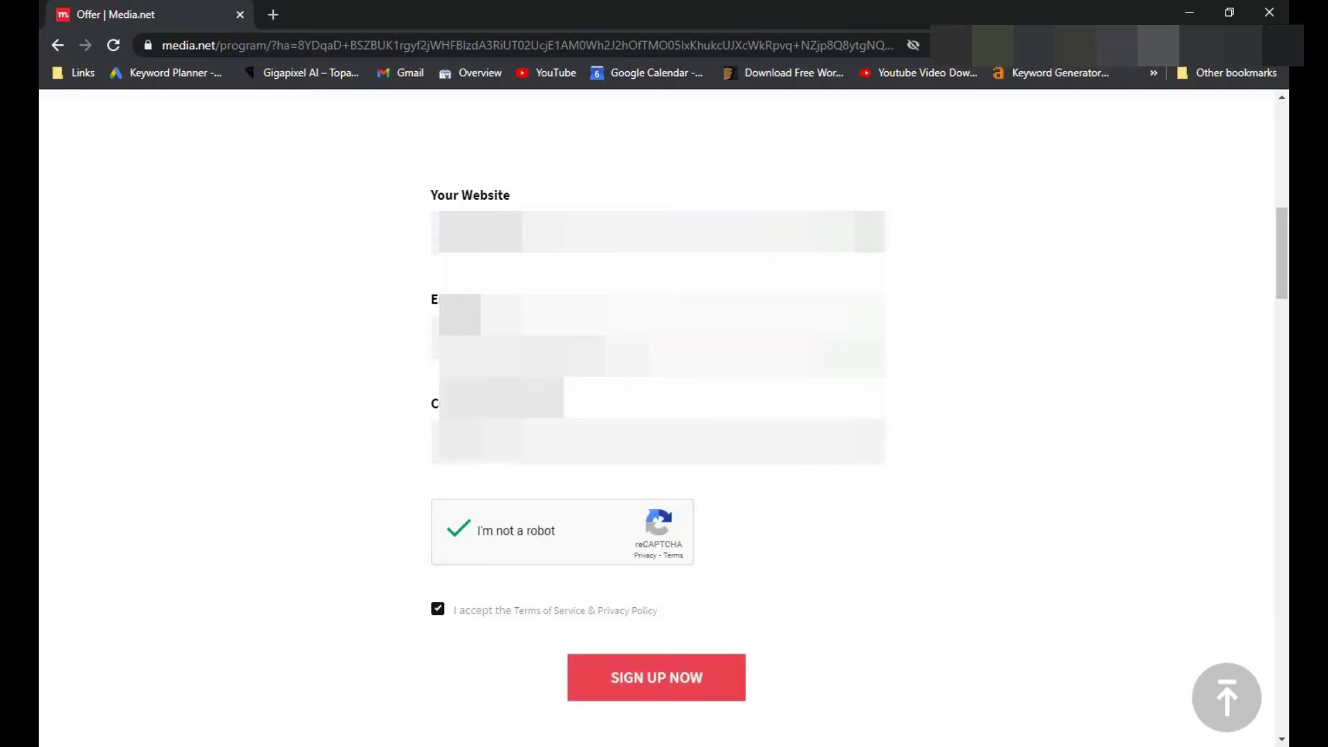
pyautogui.press('Return')
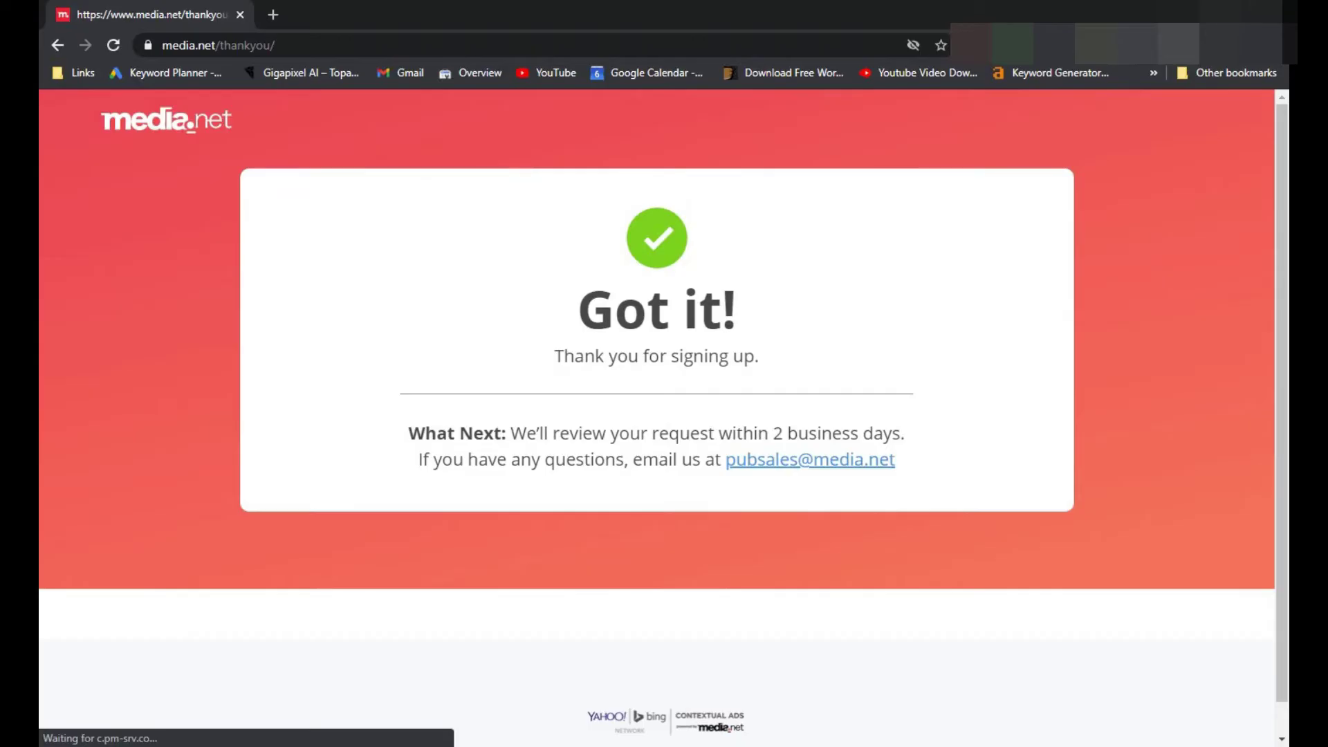
# - Note the two-business-day review time in the approval email, then open an incognito window
pyautogui.moveTo(719, 433); pyautogui.dragTo(900, 433)
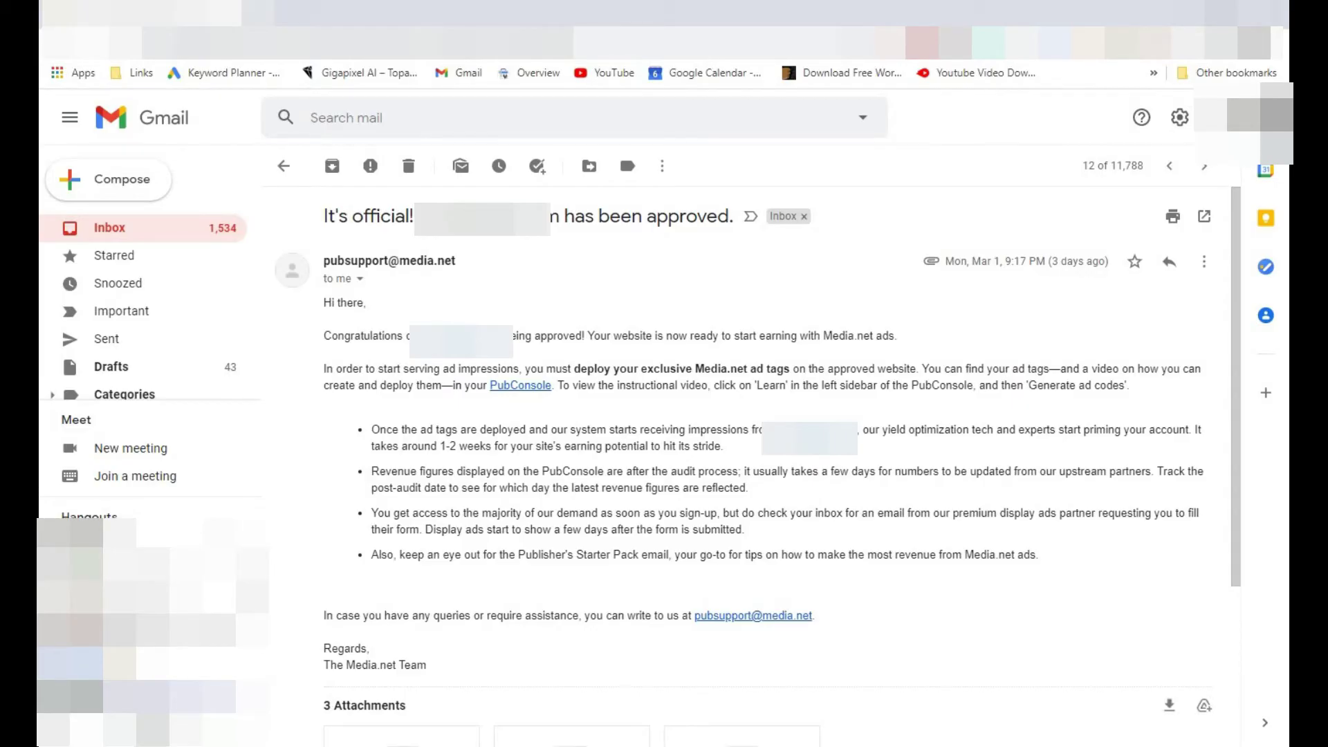
pyautogui.hotkey('ctrl', 'shift', 'n')
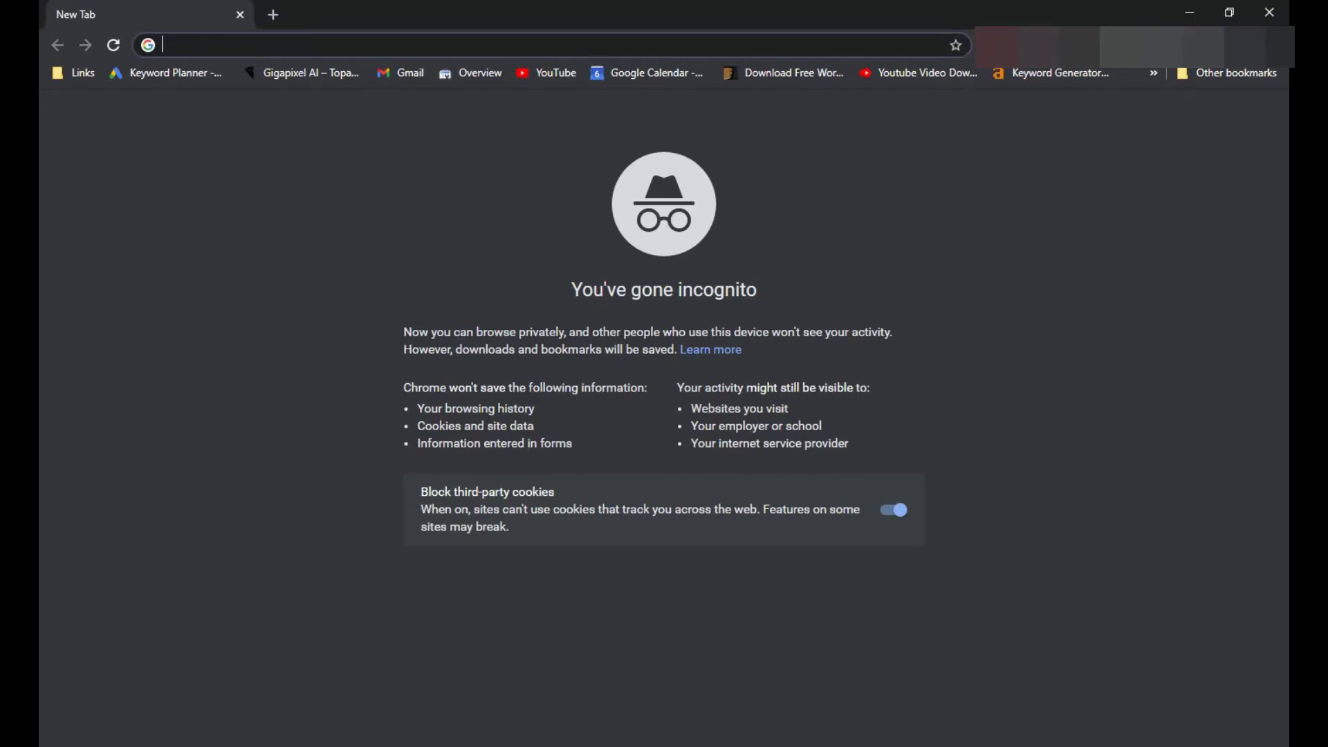
# - Go to media.net, choose Forgot Password and enter the account e-mail for the reset
pyautogui.write('media')
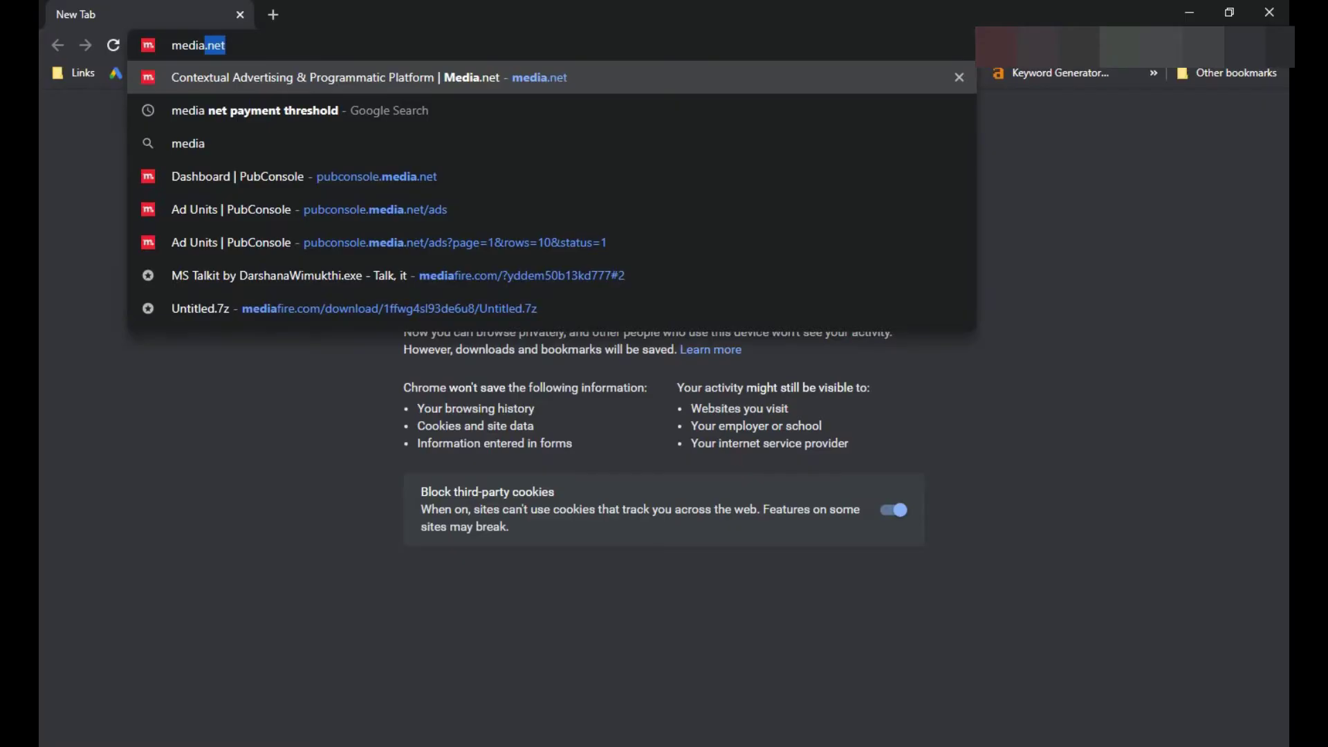
pyautogui.write('.net')
pyautogui.press('Return')
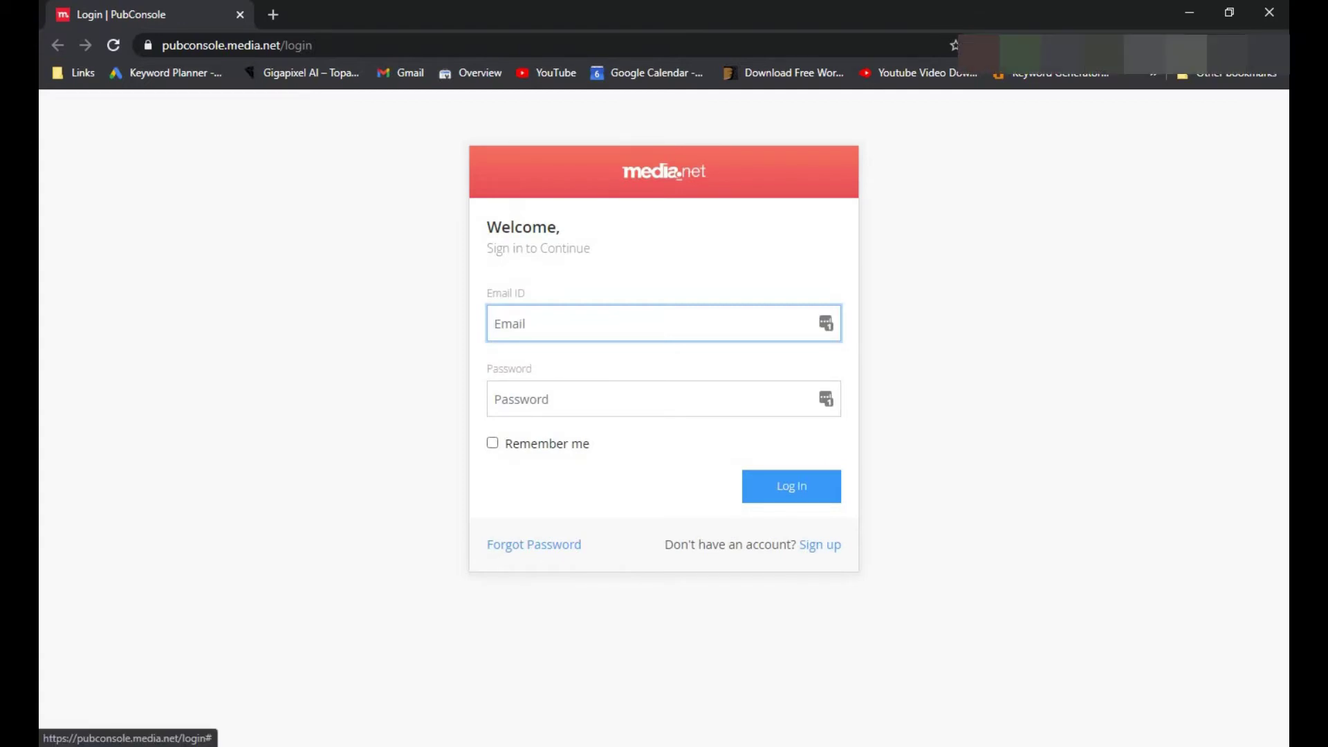
pyautogui.click(534, 544)
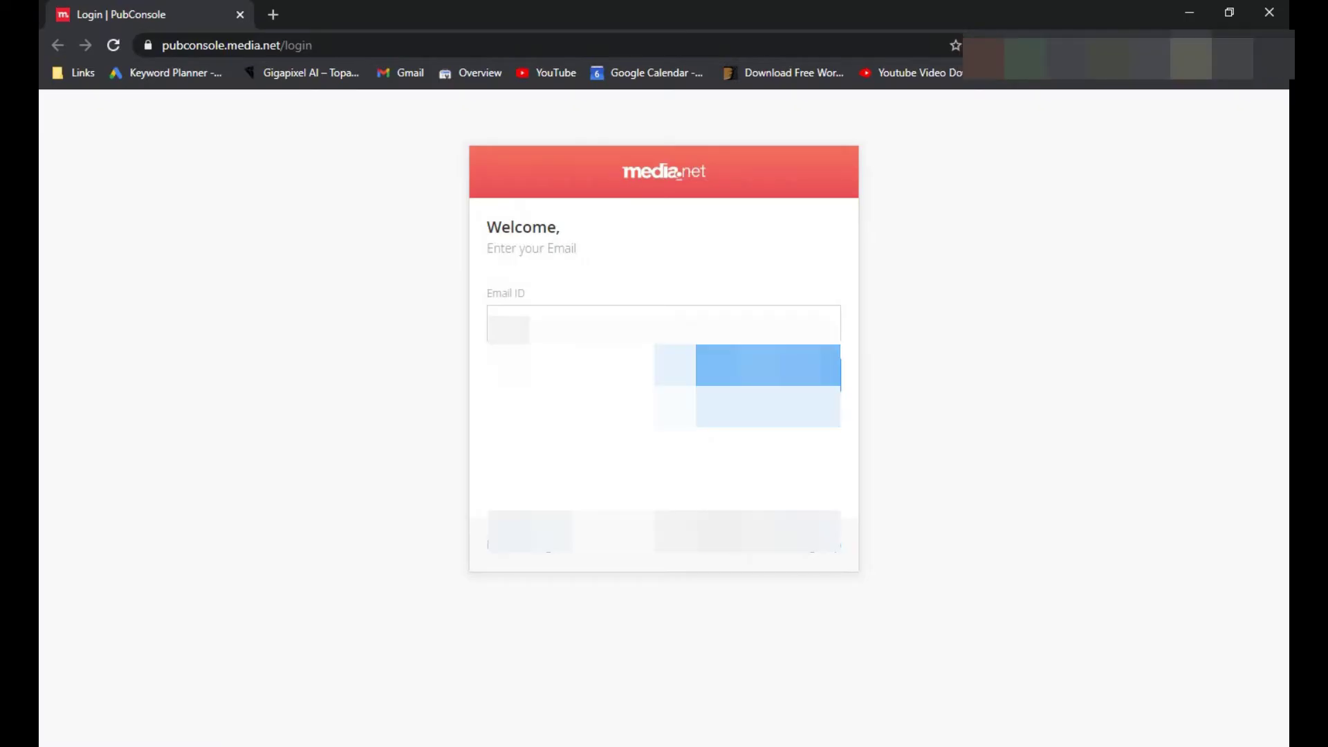
pyautogui.click(664, 323)
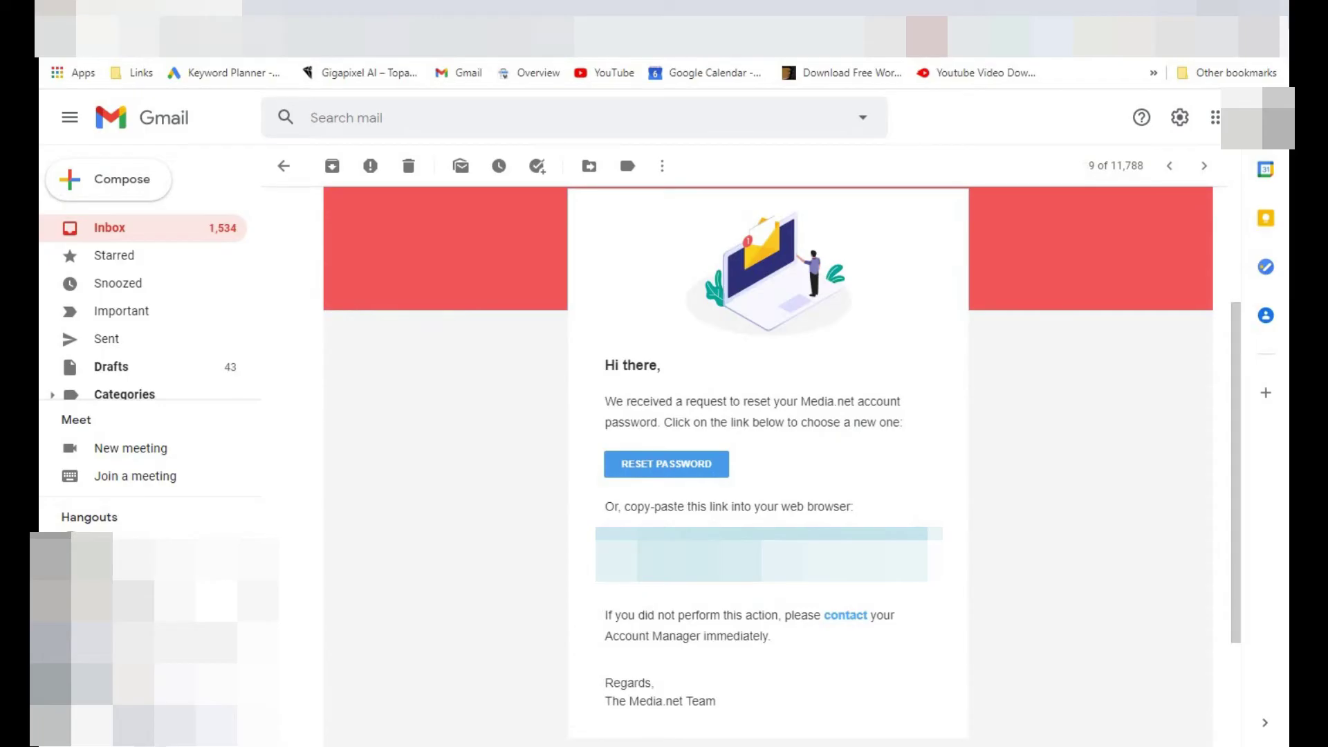
# - Read the reset email's instructions, then open media.net in a new incognito window
pyautogui.moveTo(606, 365); pyautogui.dragTo(775, 664)
pyautogui.hotkey('ctrl', 'shift', 'n')
pyautogui.write('media.net')
pyautogui.press('Return')
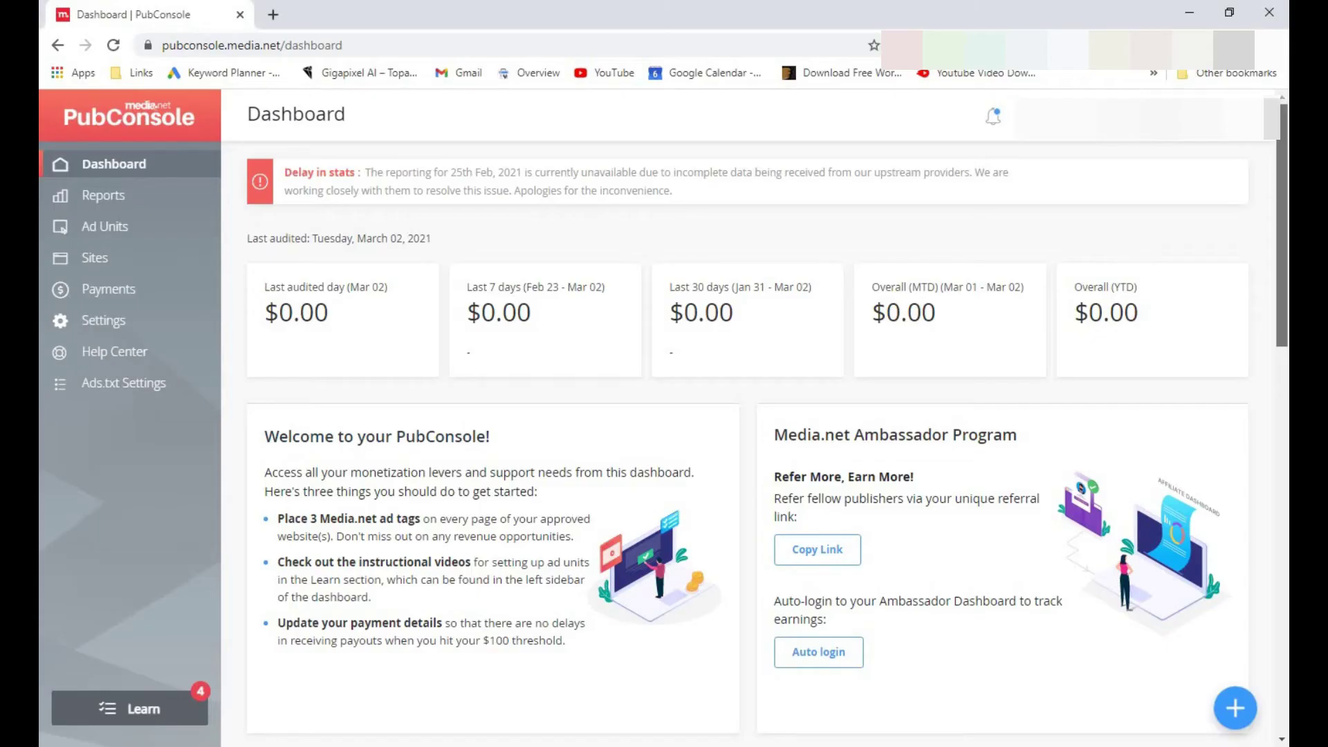
pyautogui.scroll(-2, 761, 415)
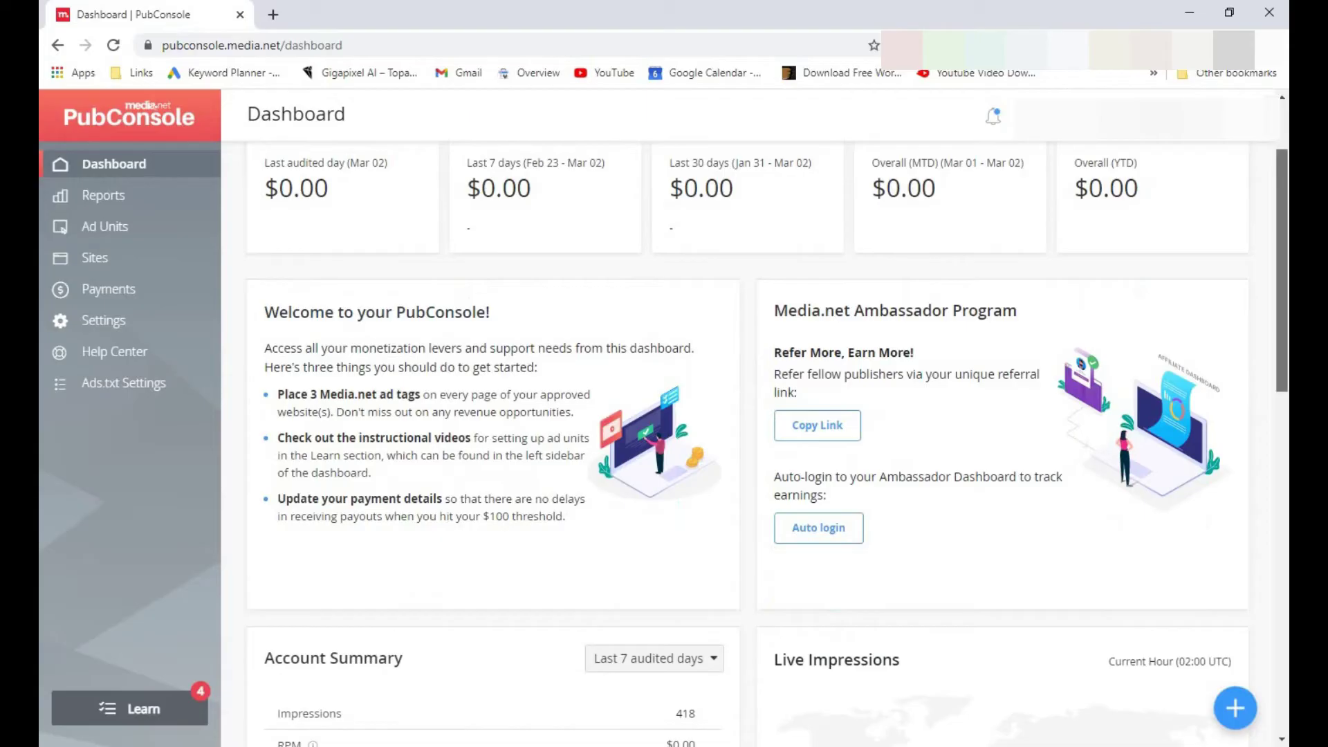
pyautogui.scroll(-12, 761, 415)
pyautogui.scroll(1, 761, 415)
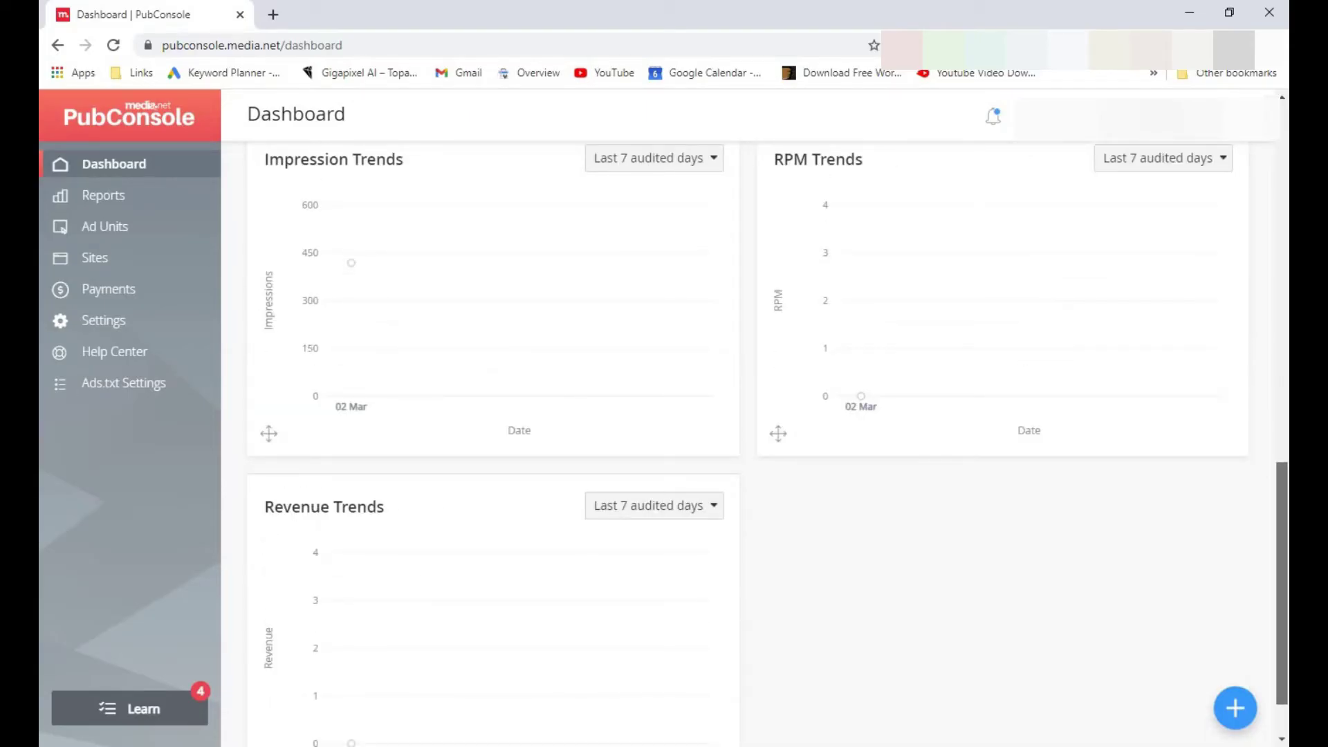
pyautogui.scroll(13, 762, 415)
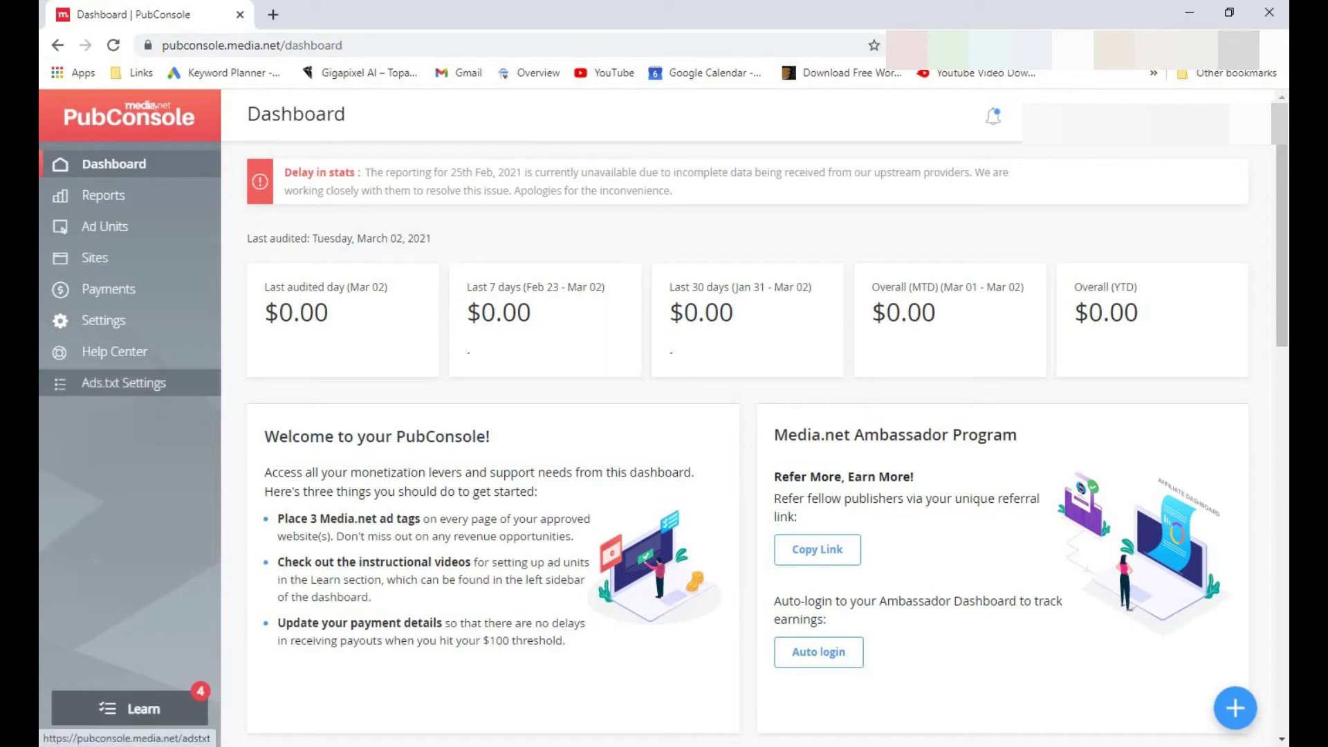
# - View the site's Optimized ads.txt entries in Ads.txt Settings and copy them to the clipboard
pyautogui.click(124, 382)
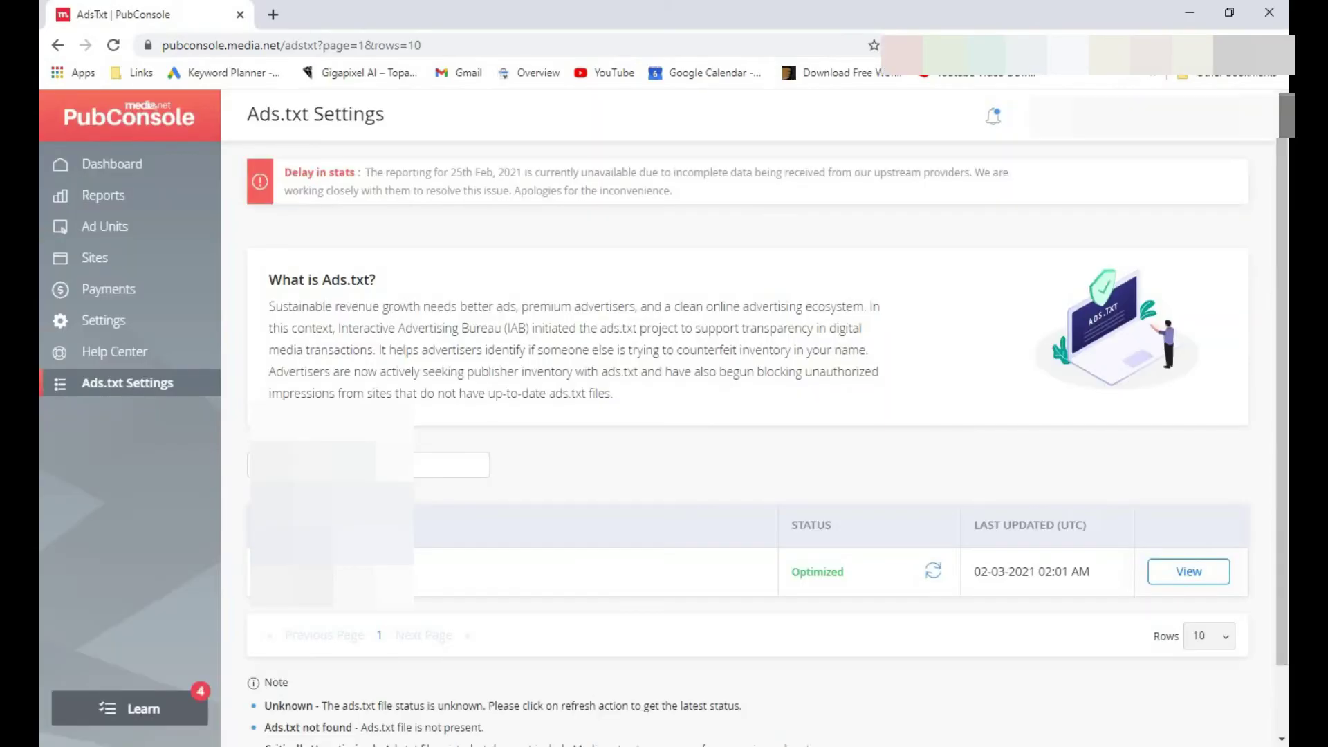
pyautogui.scroll(-1, 747, 416)
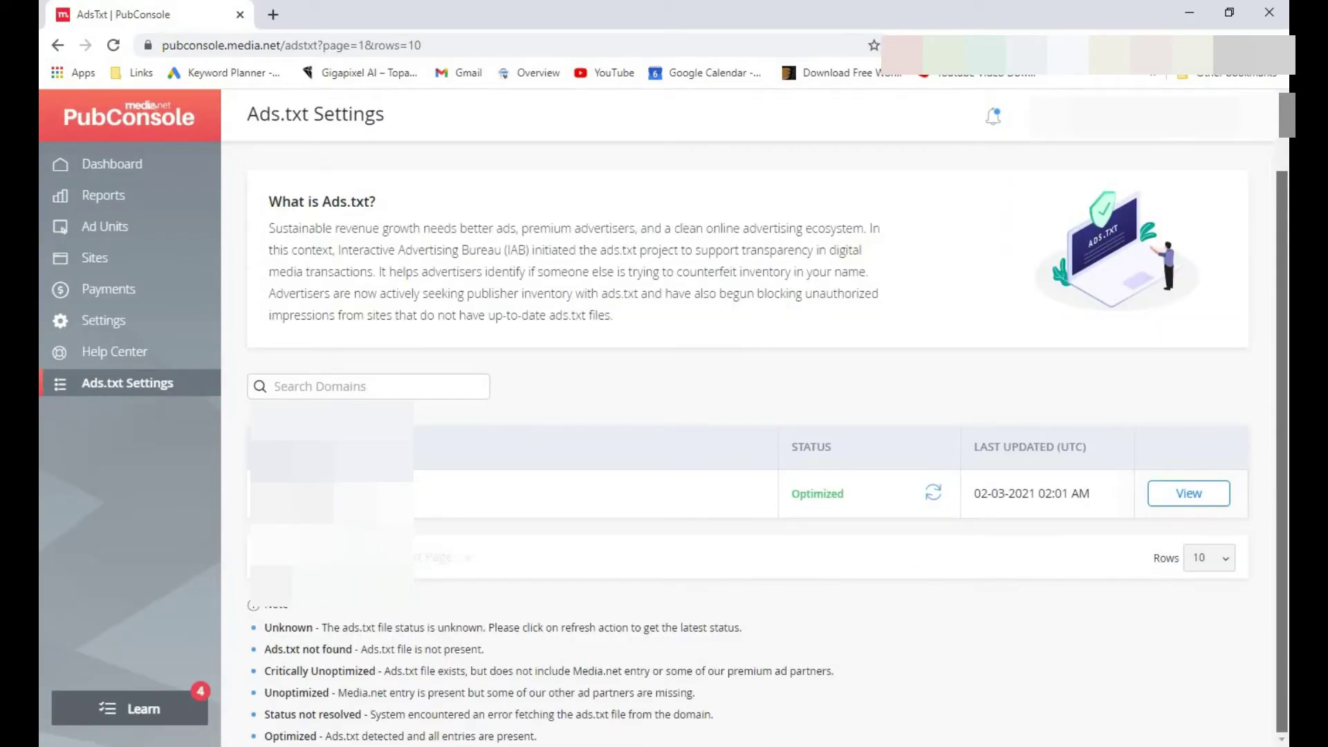
pyautogui.scroll(1, 747, 415)
pyautogui.scroll(-1, 747, 415)
pyautogui.scroll(1, 747, 415)
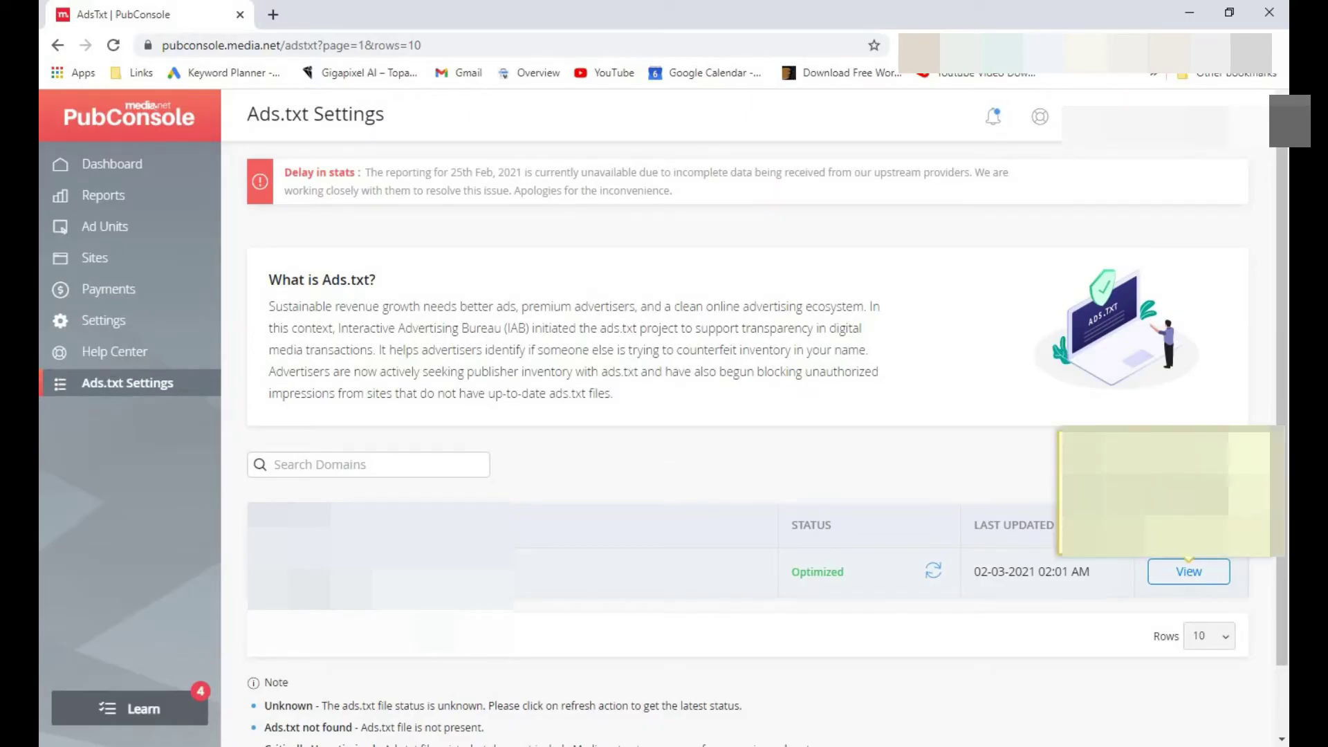
pyautogui.click(1190, 572)
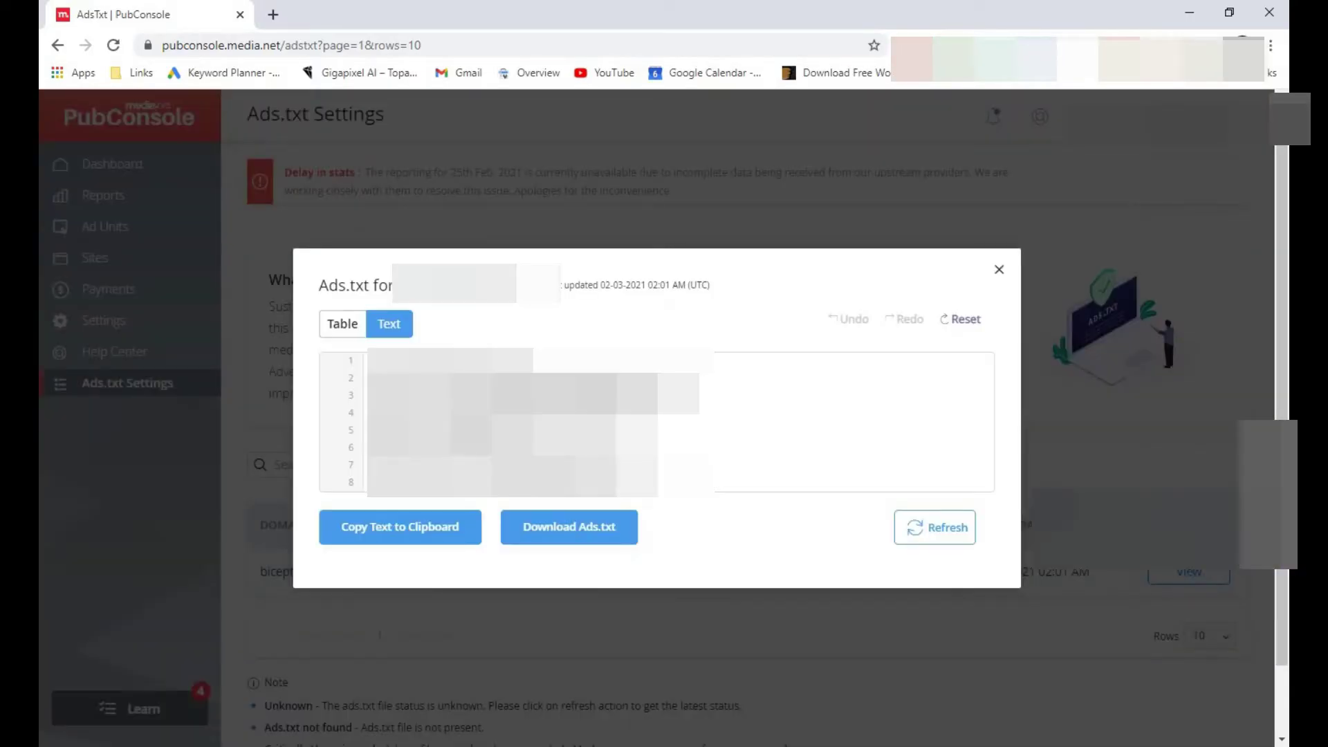
pyautogui.click(400, 526)
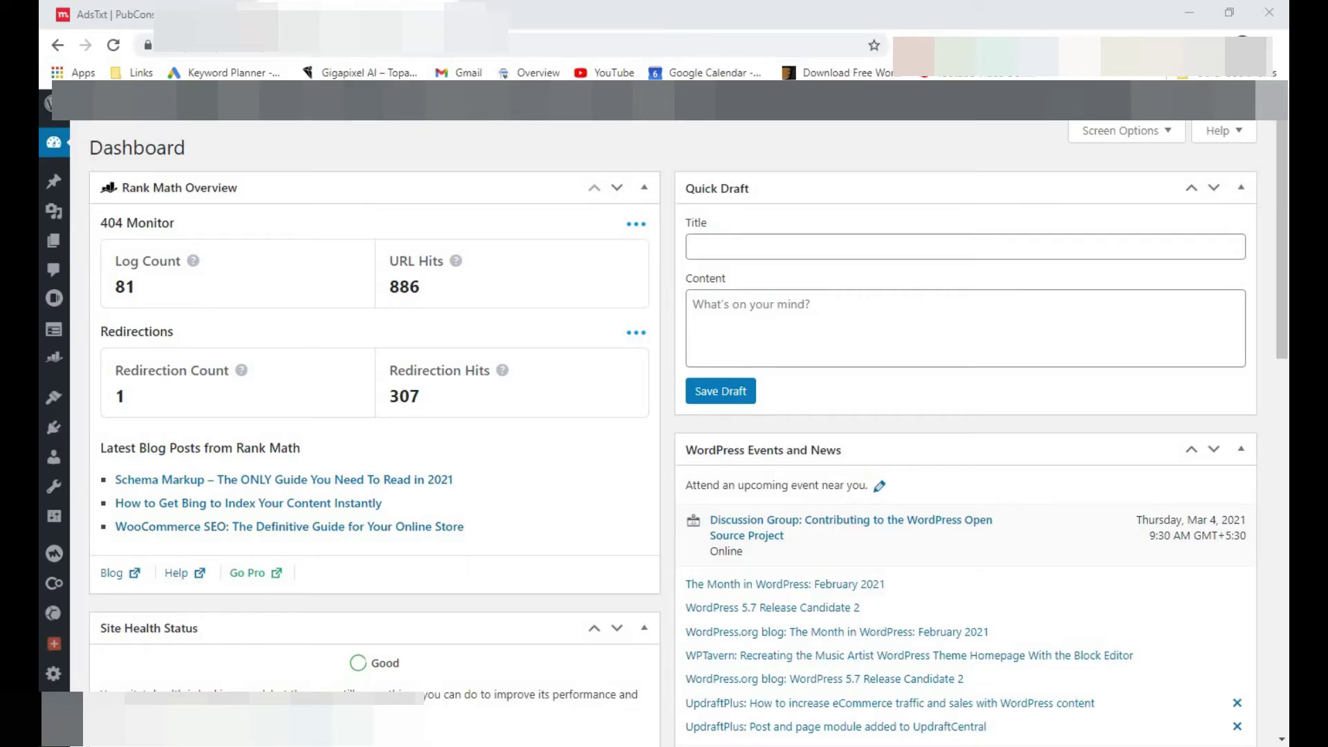
# - Search Add Plugins for 'ads.txt manager'
pyautogui.moveTo(54, 427)
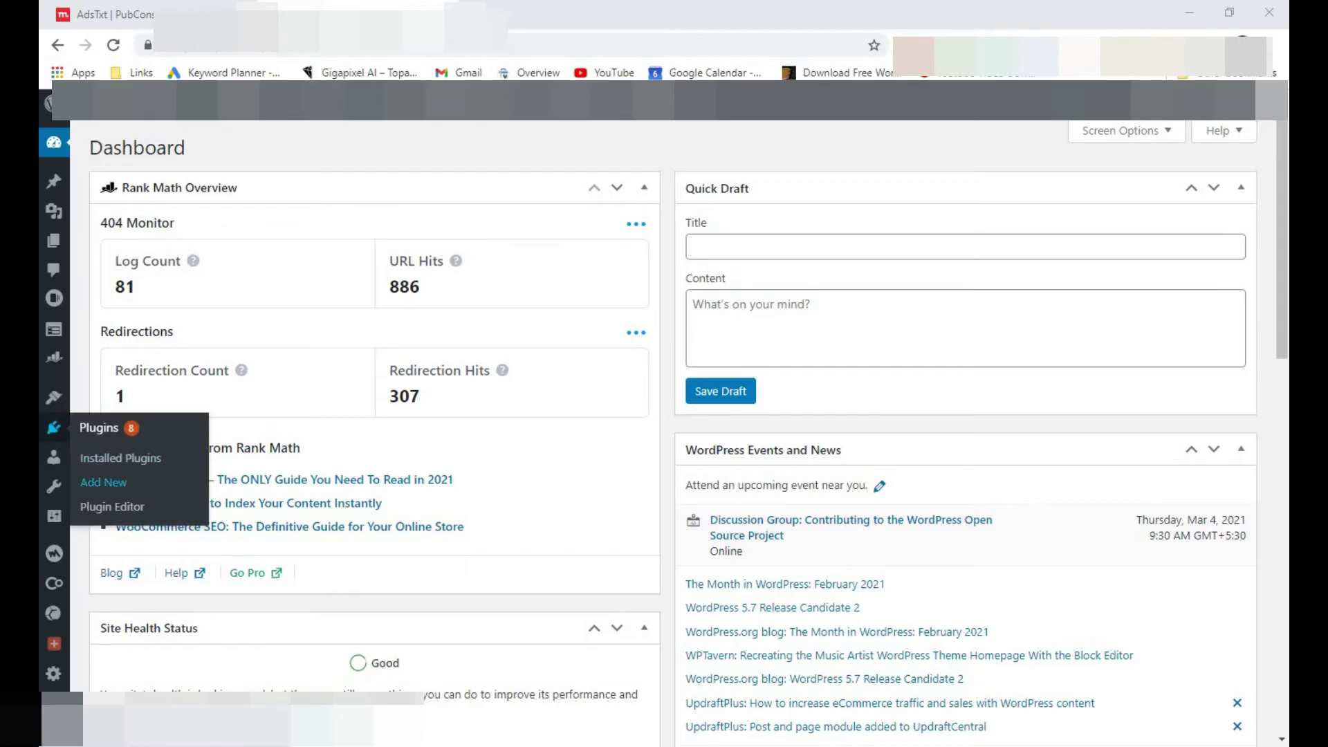
pyautogui.click(103, 482)
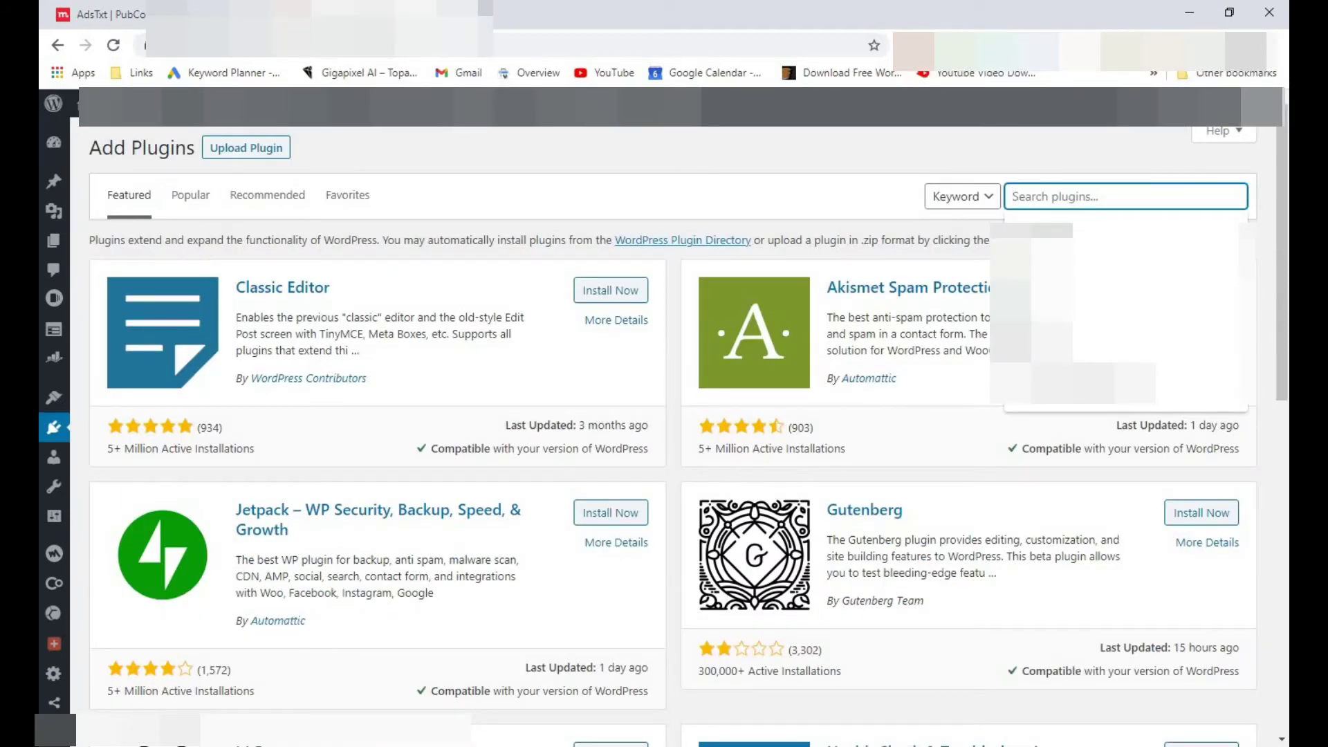
pyautogui.write('ad')
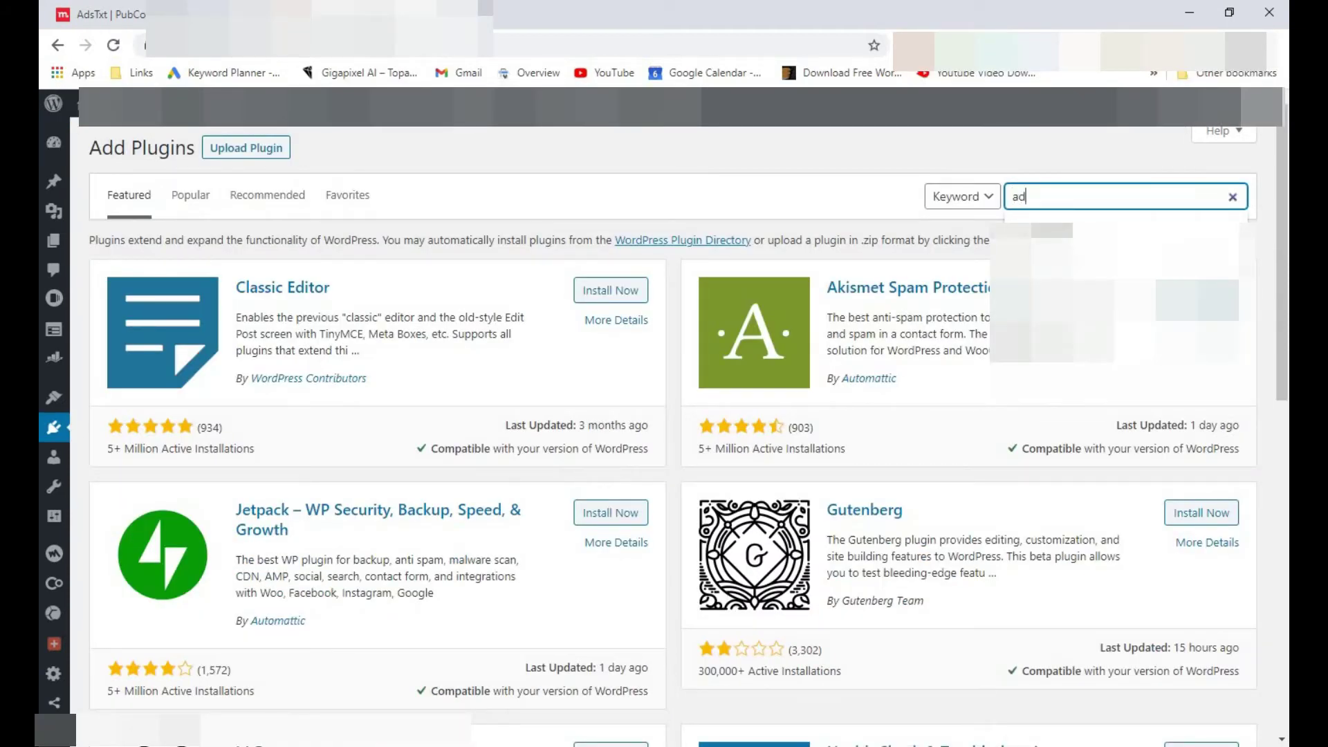
pyautogui.write('s.txt')
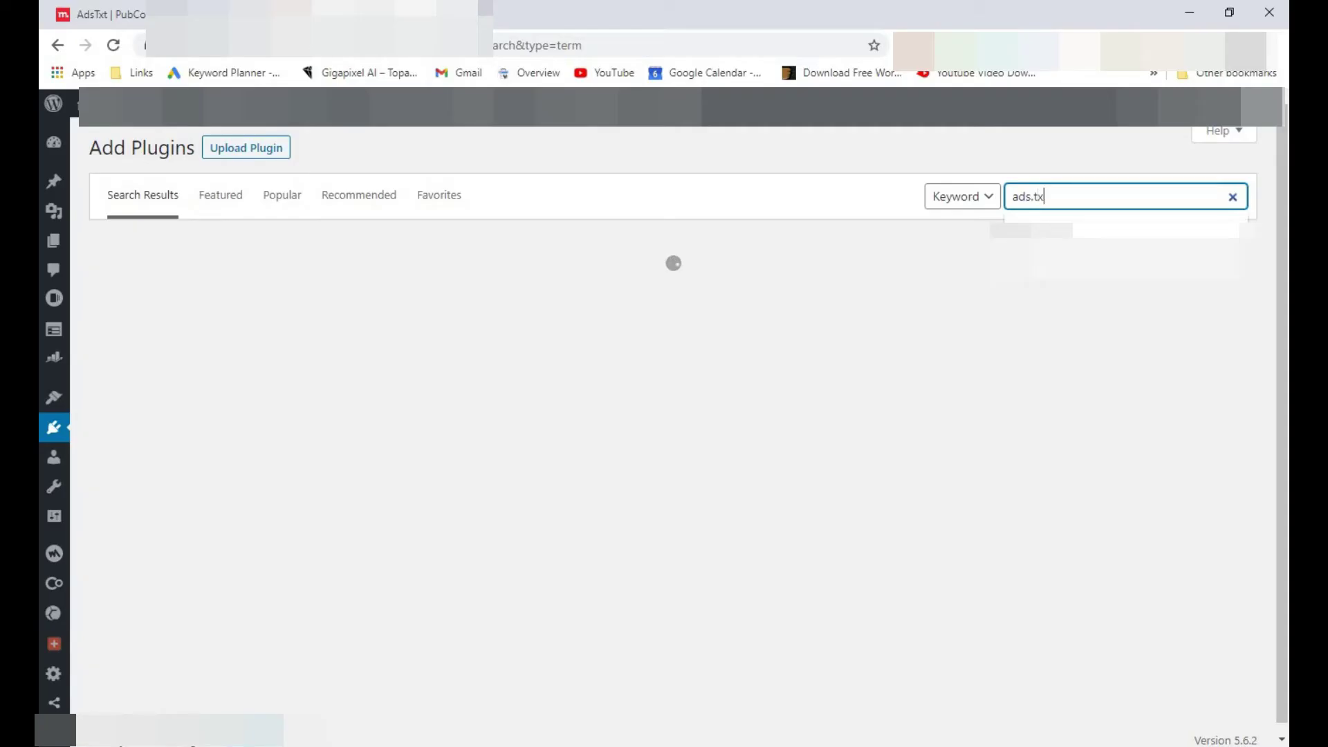
pyautogui.write(' mana')
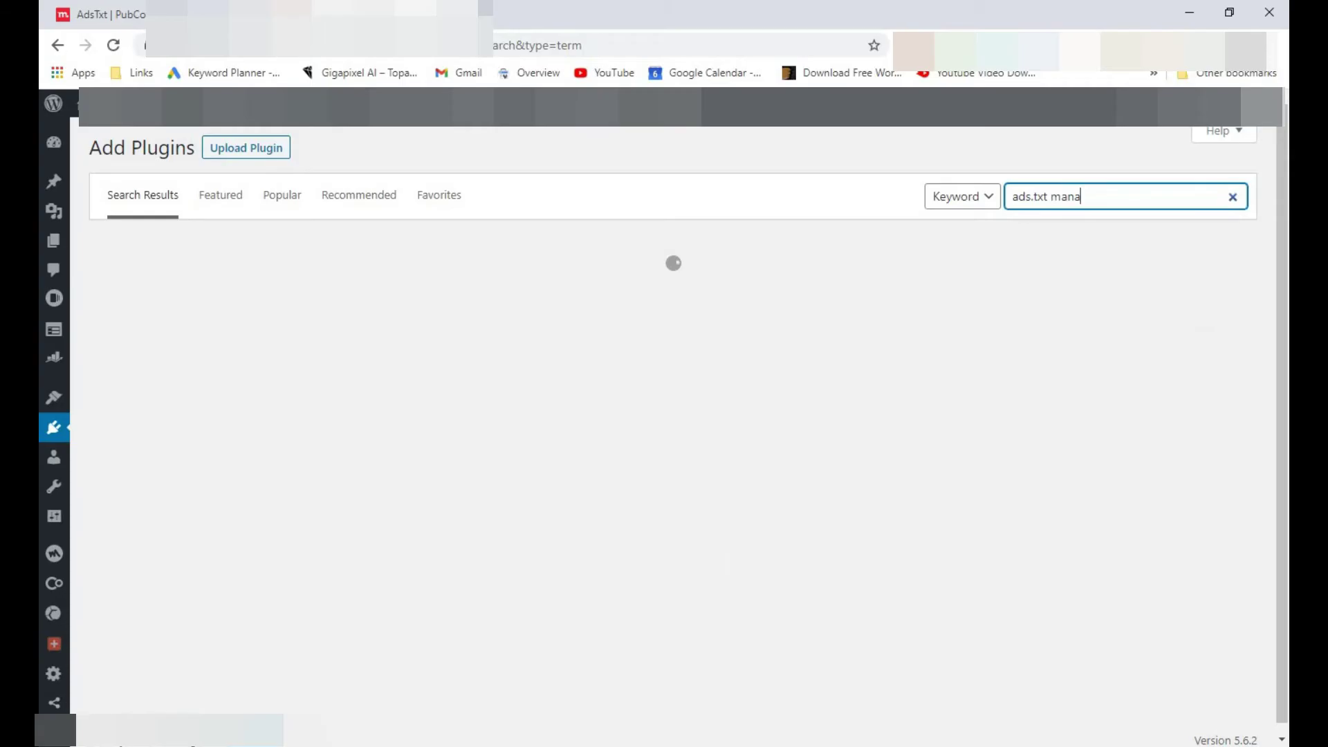
pyautogui.write('ger')
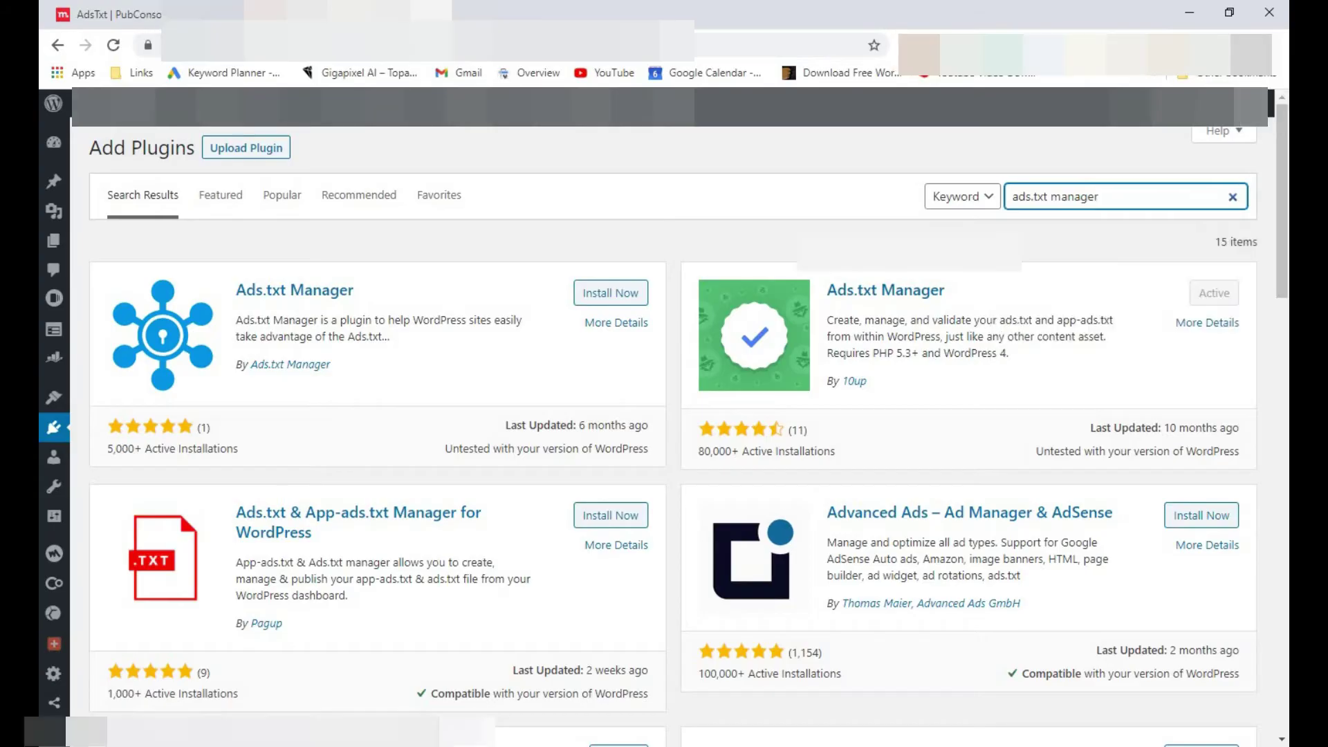
# - Check the 10up Ads.txt Manager details, confirming it is installed and active
pyautogui.click(885, 289)
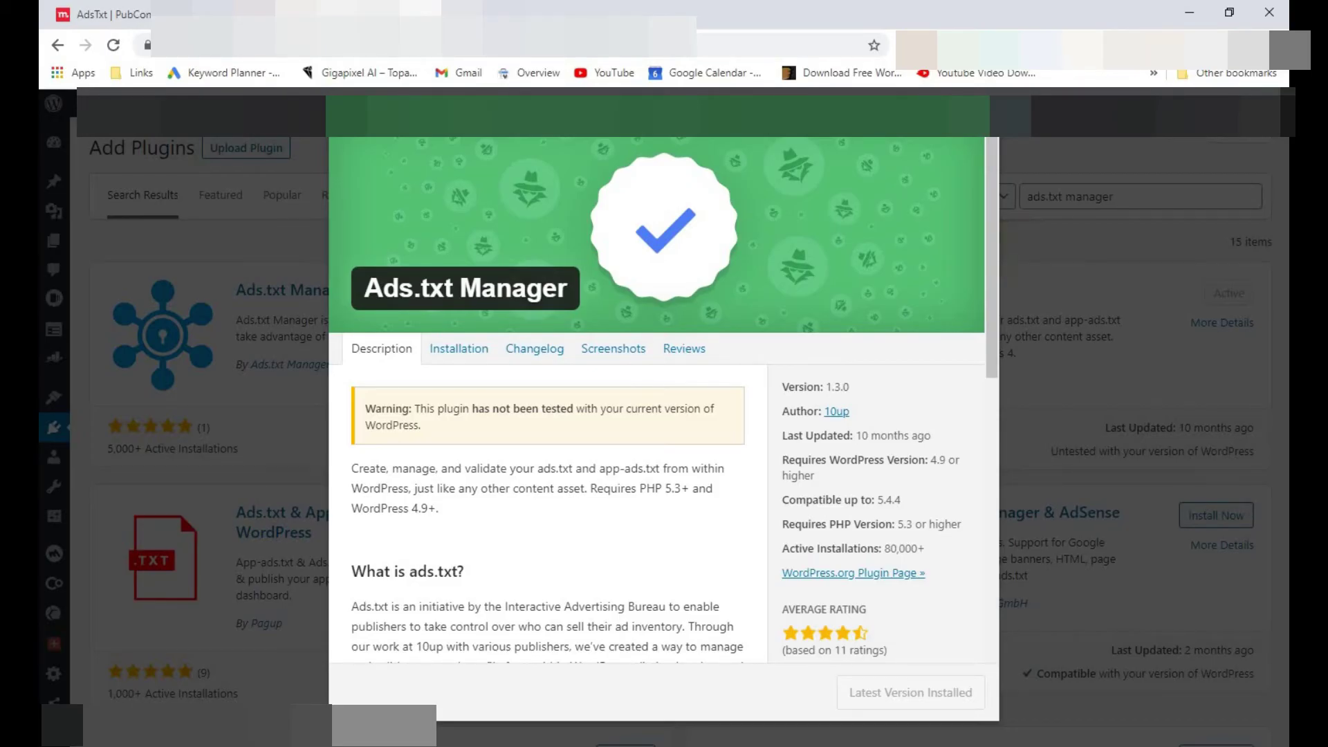
pyautogui.scroll(-3, 657, 415)
pyautogui.scroll(3, 657, 416)
pyautogui.press('Escape')
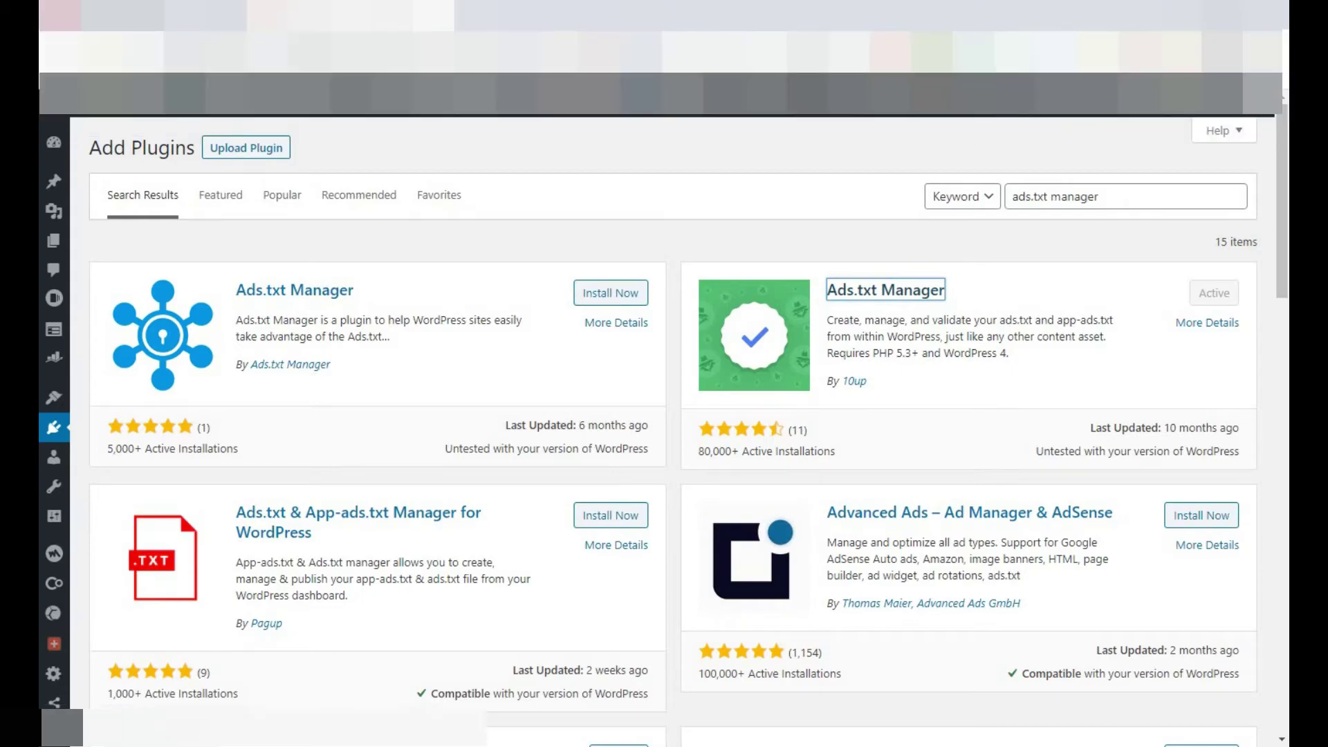
pyautogui.moveTo(54, 515)
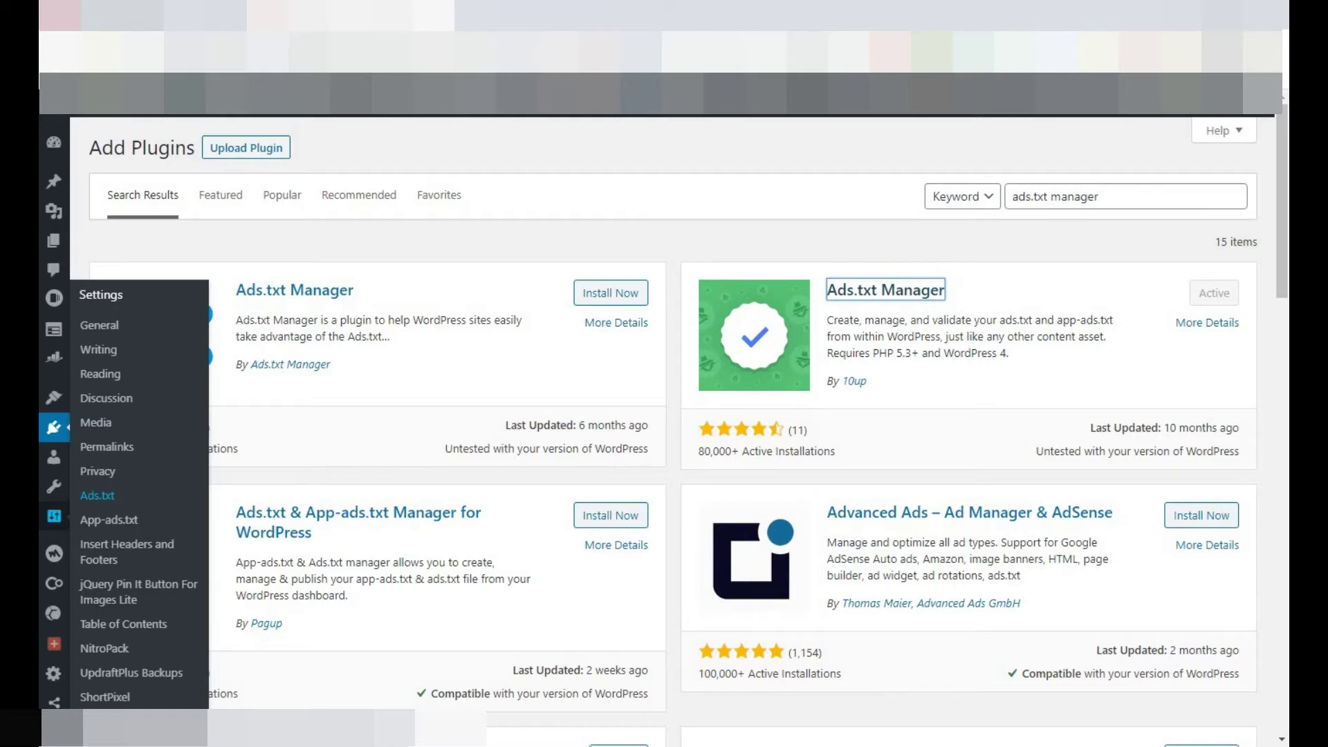
# - Paste the ad lines into Settings > Ads.txt, save, and refresh the domain's ads.txt status in PubConsole
pyautogui.click(97, 495)
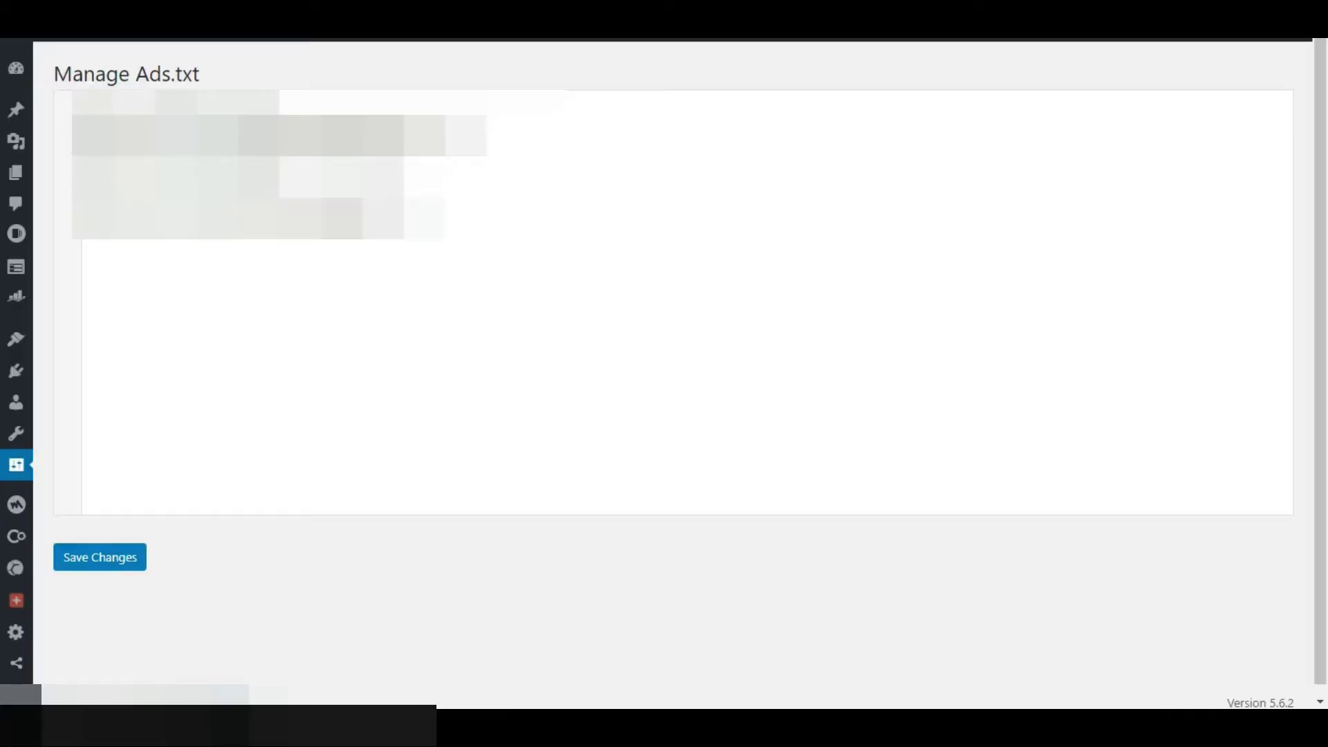
pyautogui.rightClick(907, 137)
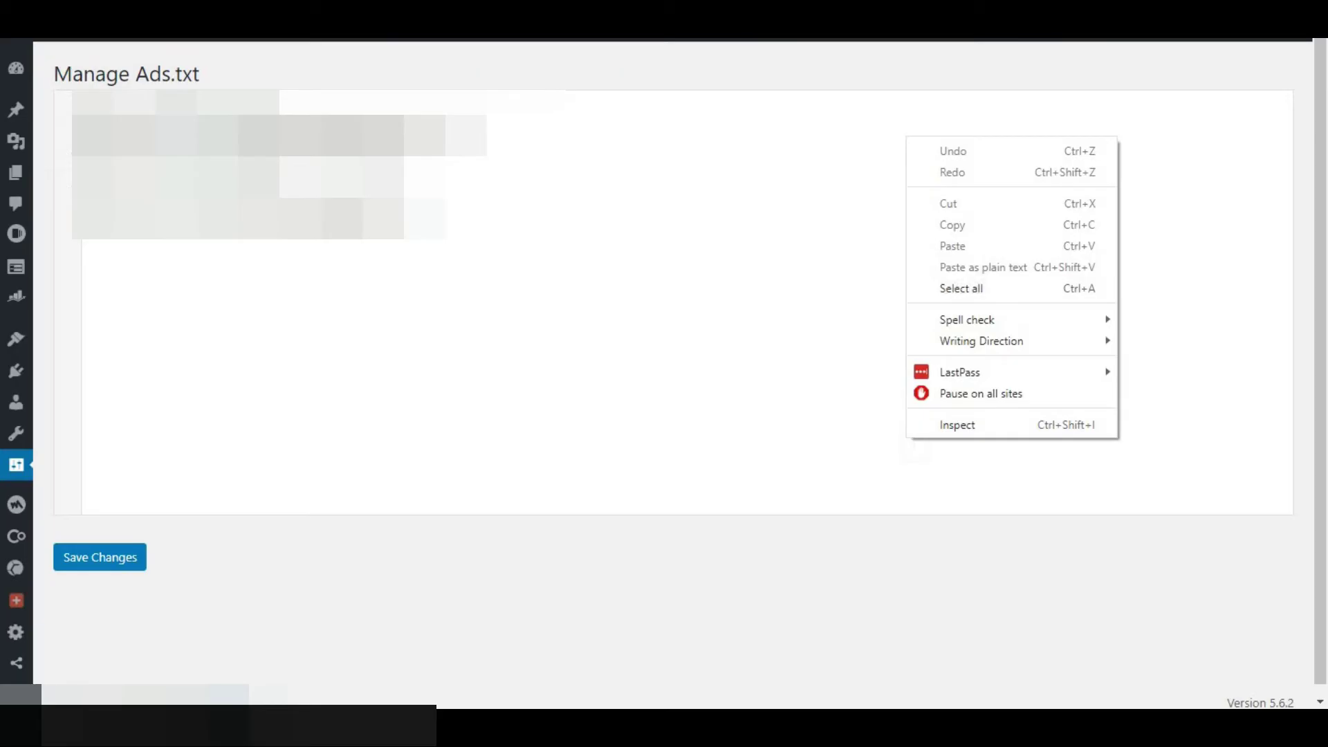
pyautogui.press('Escape')
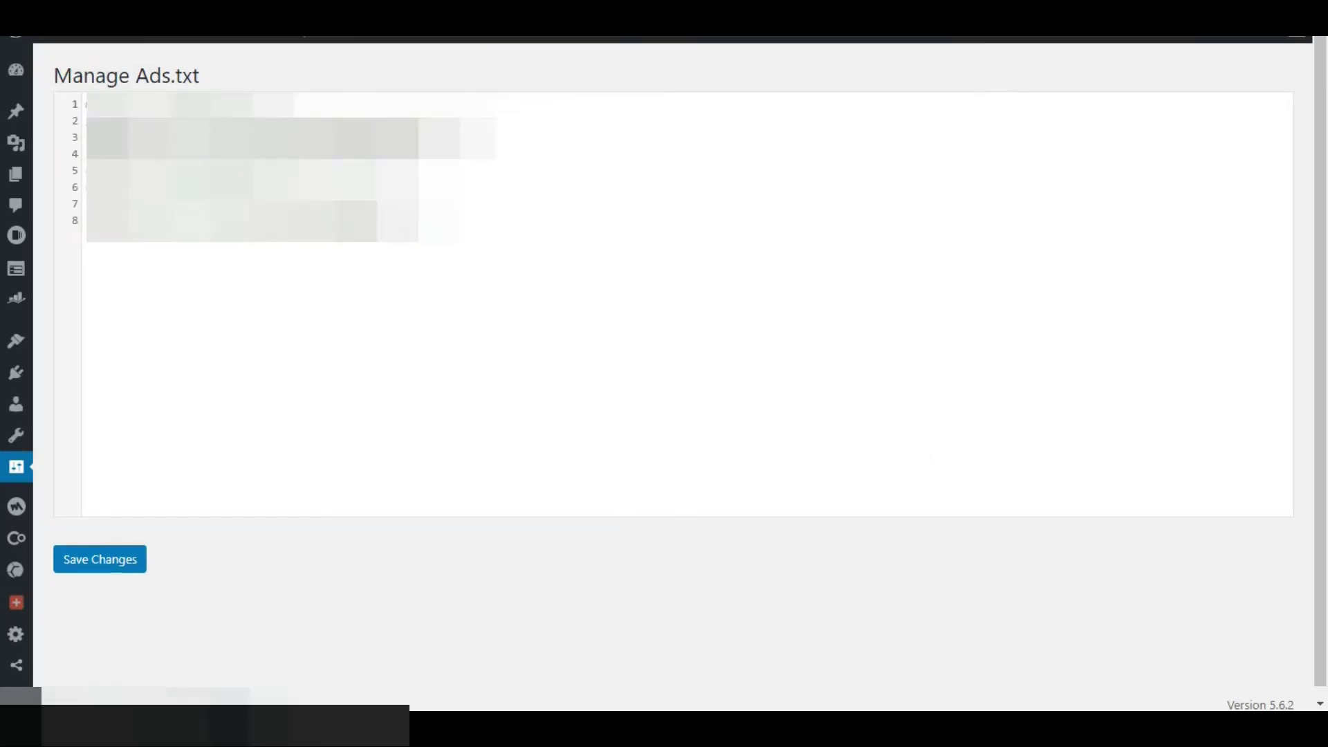
pyautogui.click(99, 559)
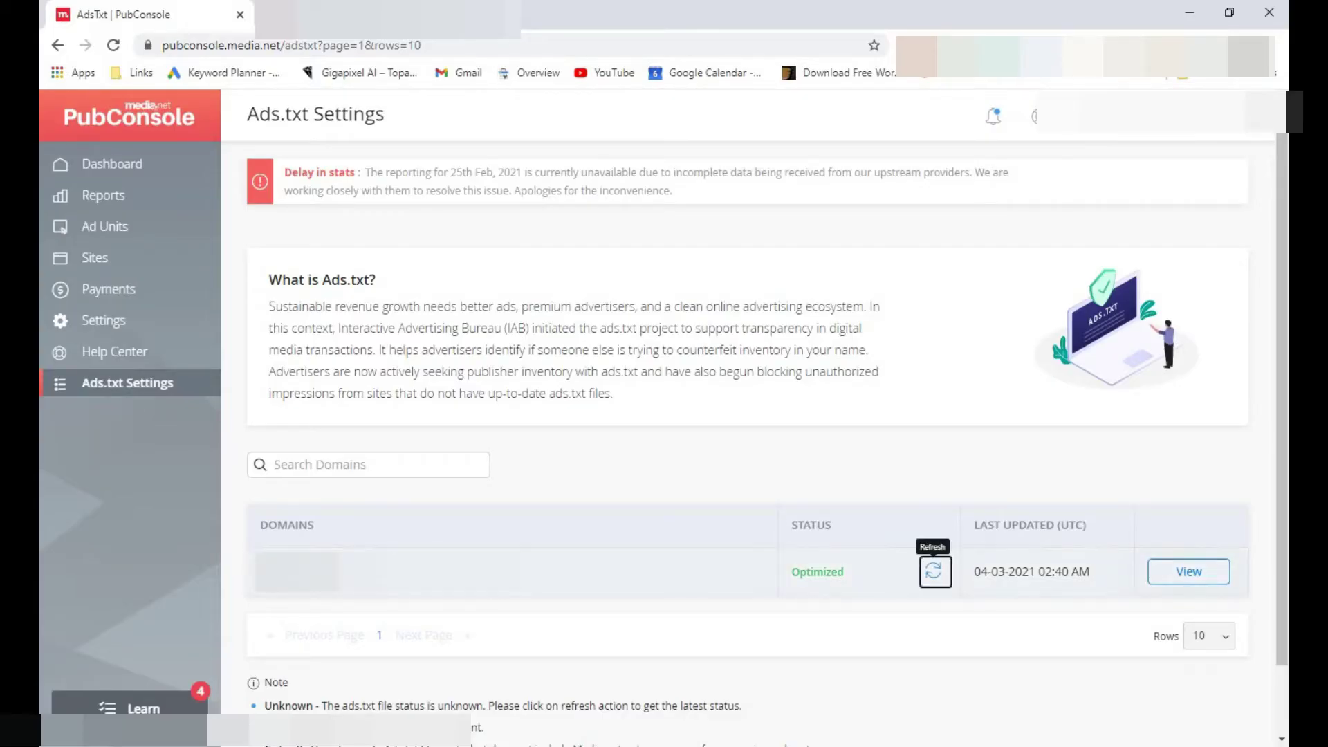
pyautogui.click(934, 570)
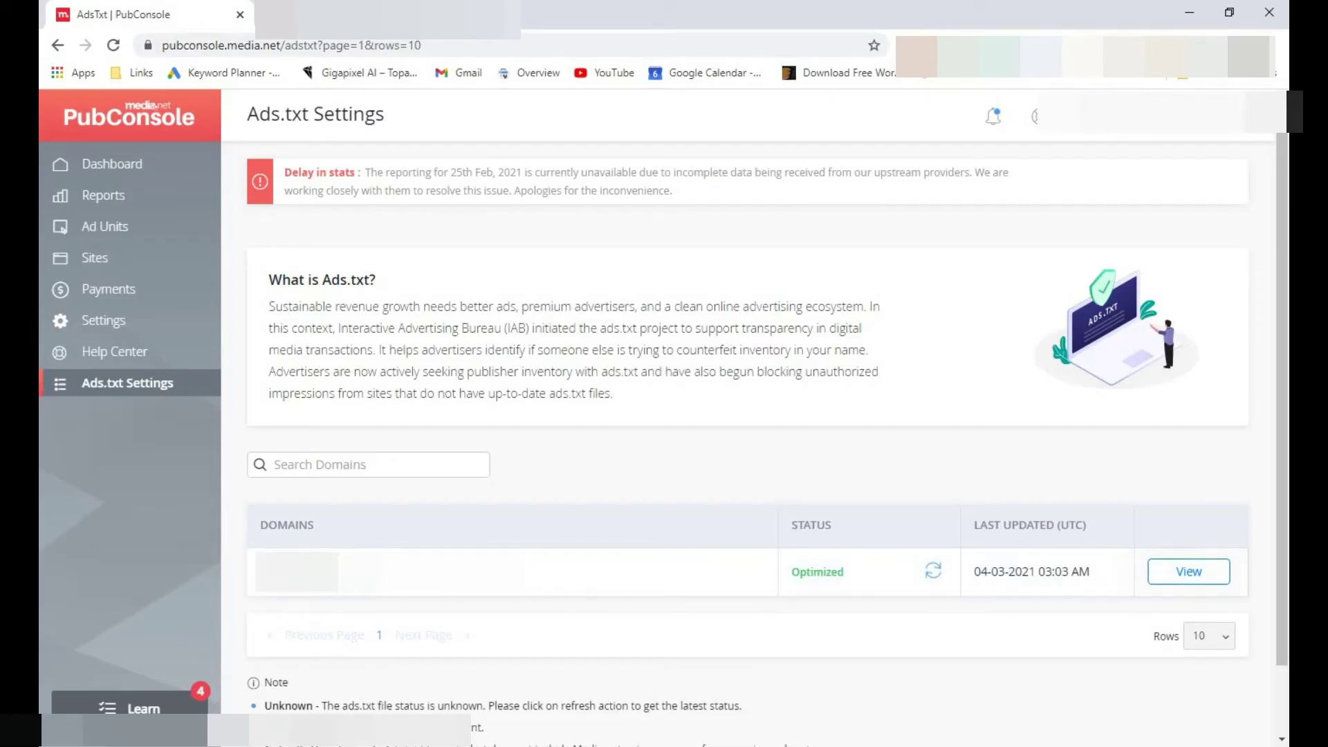
# - Open Ad Units and get the head and body code for the 728x90-Default unit
pyautogui.click(105, 226)
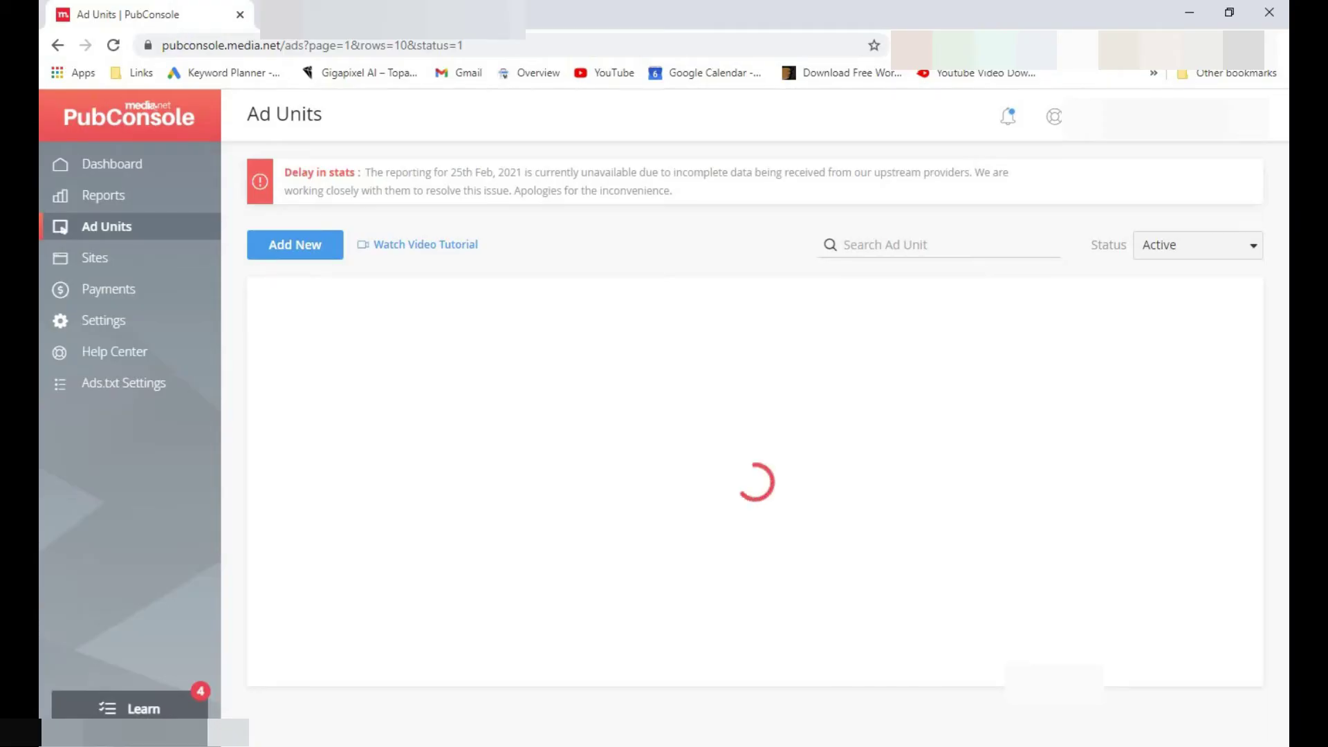
pyautogui.scroll(-2, 747, 442)
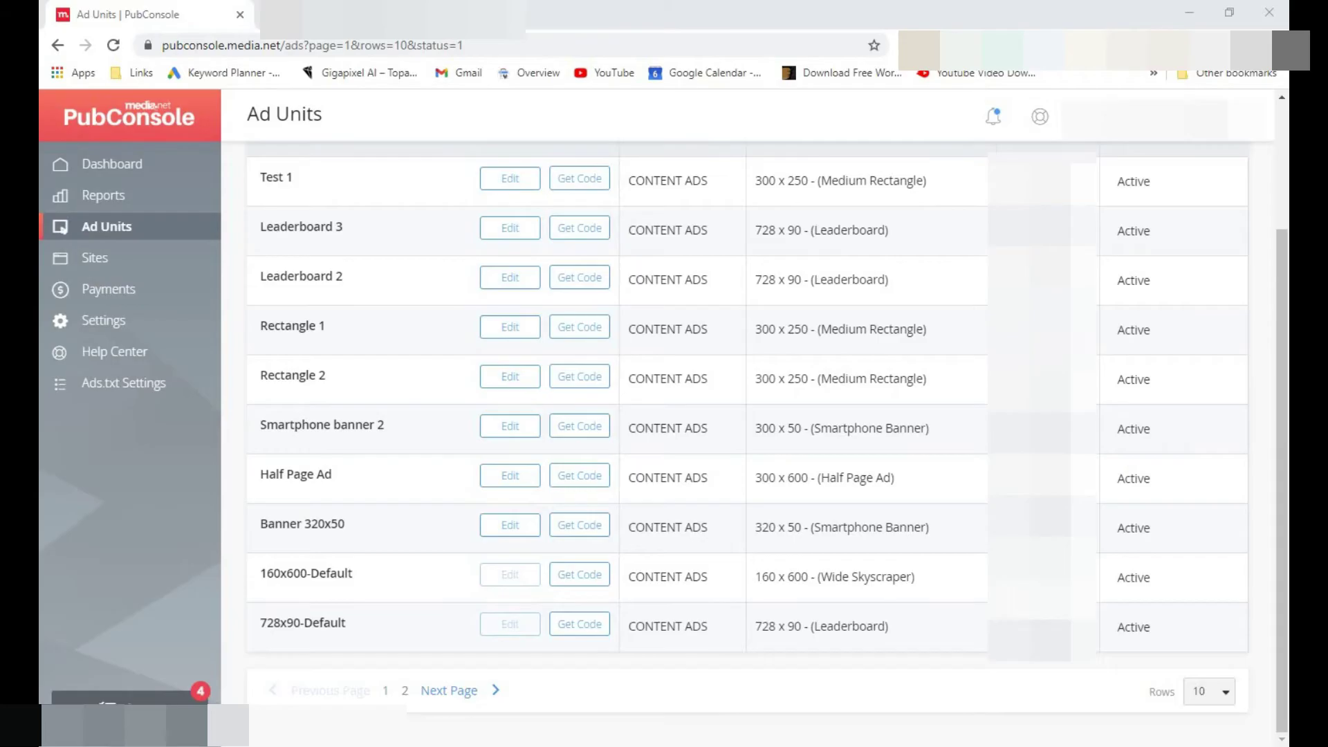
pyautogui.click(579, 624)
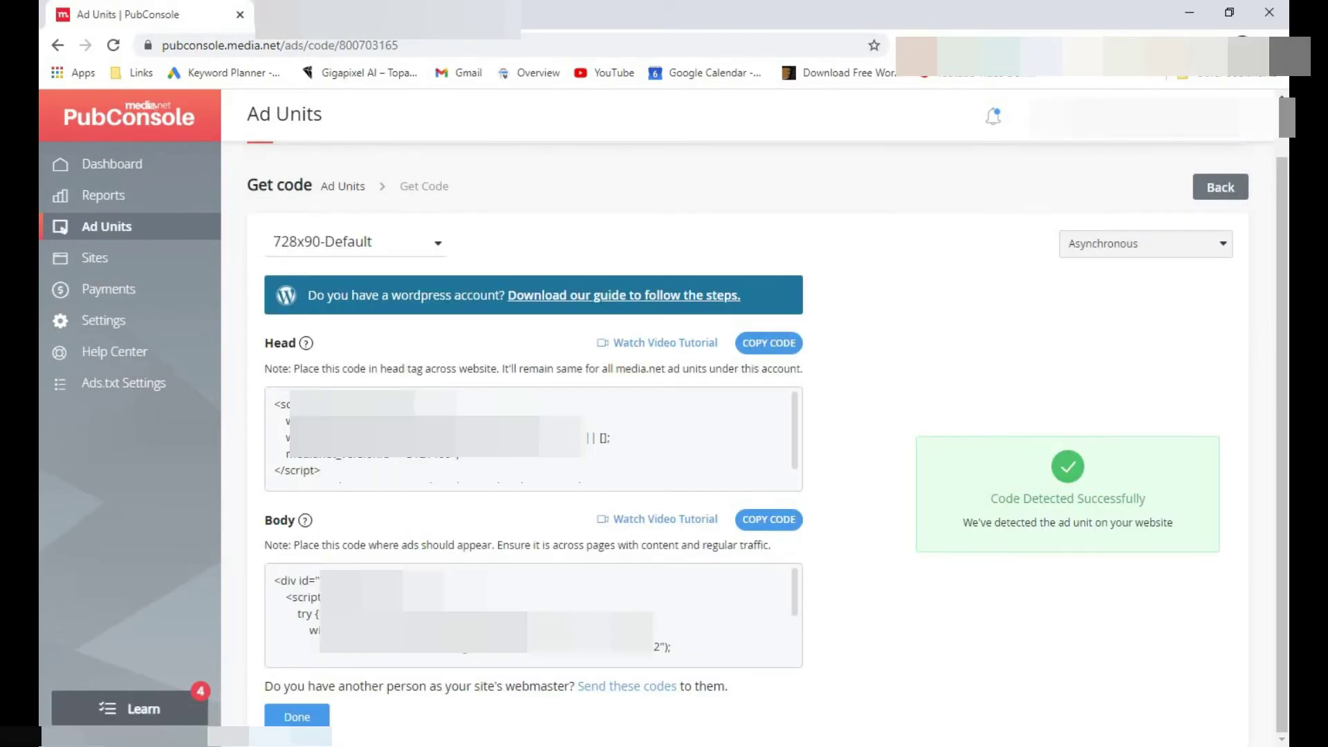
pyautogui.moveTo(306, 343)
# - Copy the ad unit's head code and look up the Insert Headers and Footers plugin
pyautogui.click(769, 343)
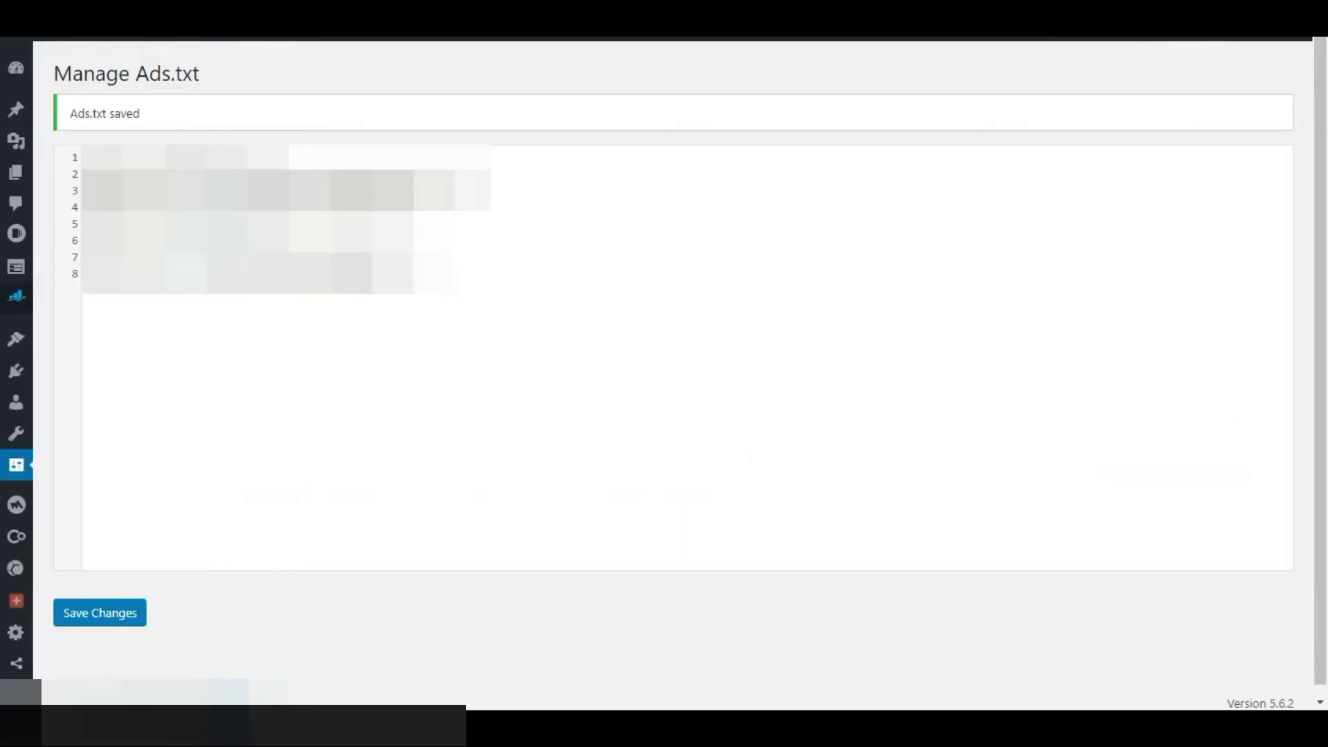
pyautogui.moveTo(15, 371)
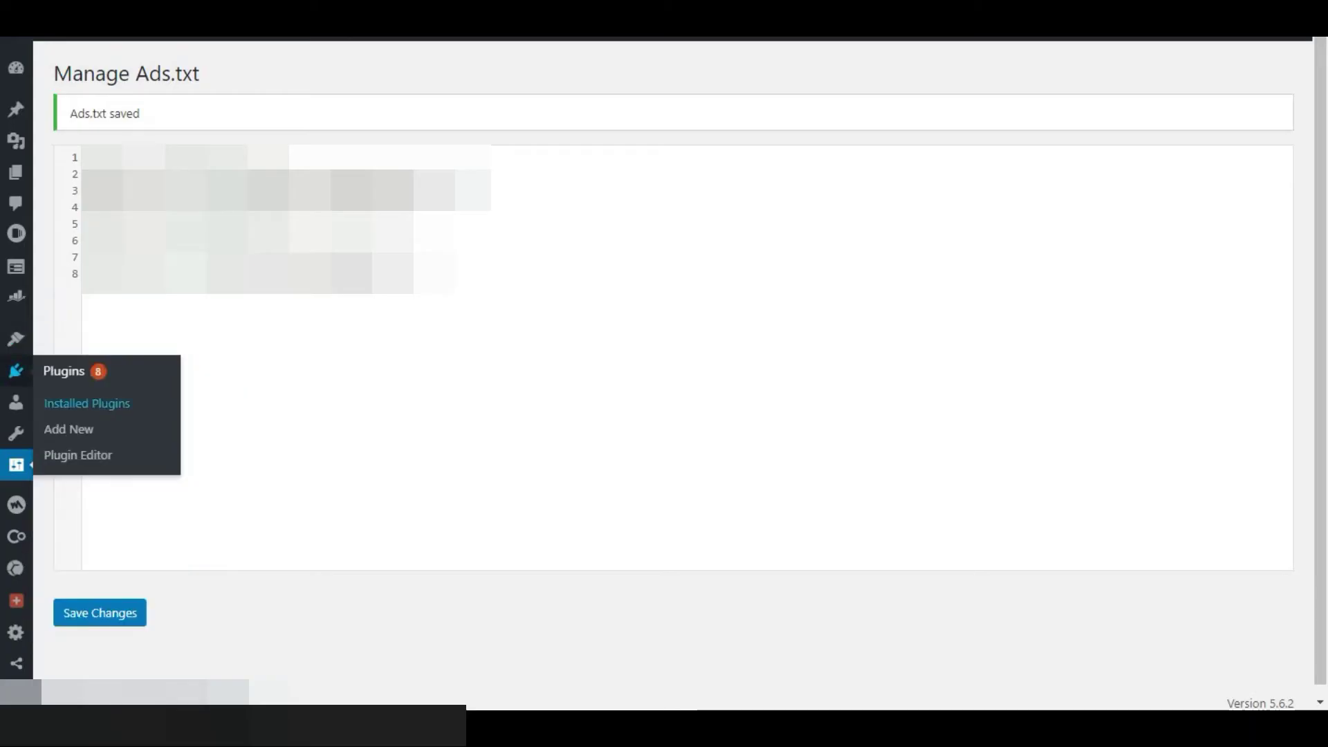
pyautogui.click(68, 429)
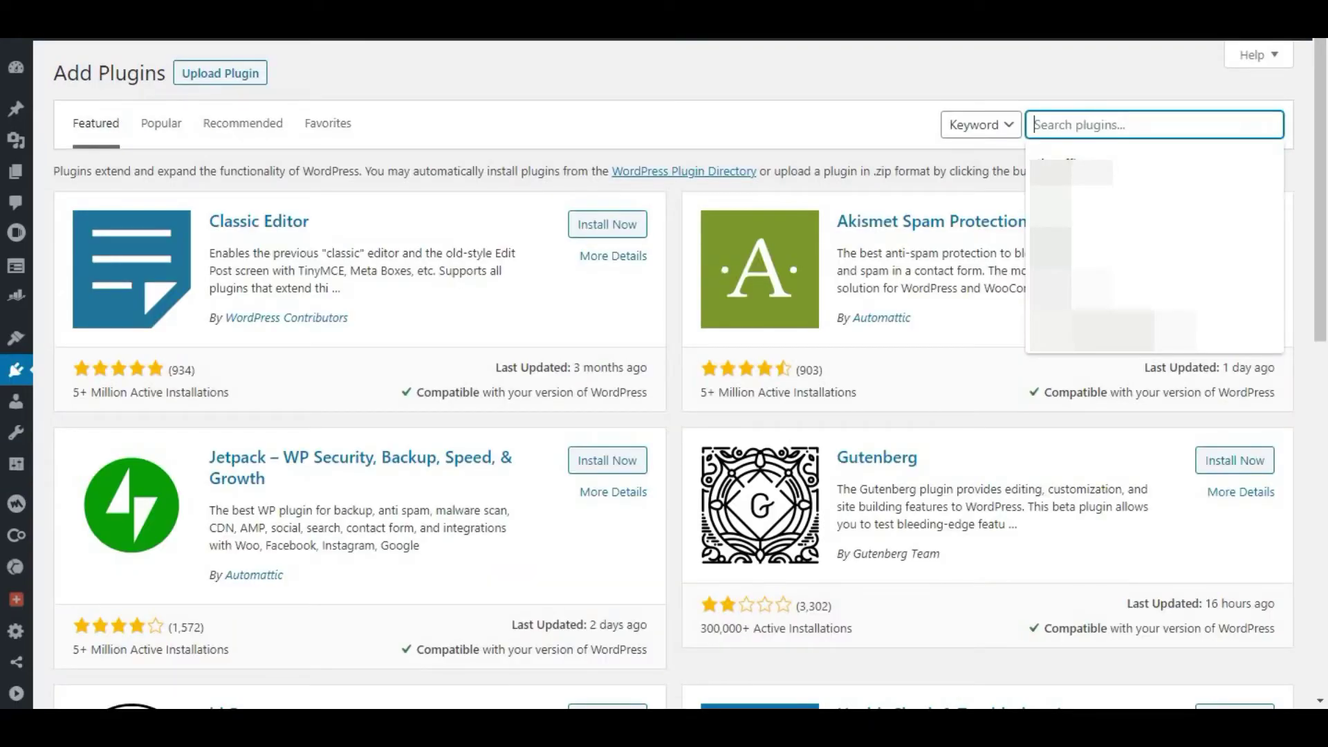
pyautogui.write('insert')
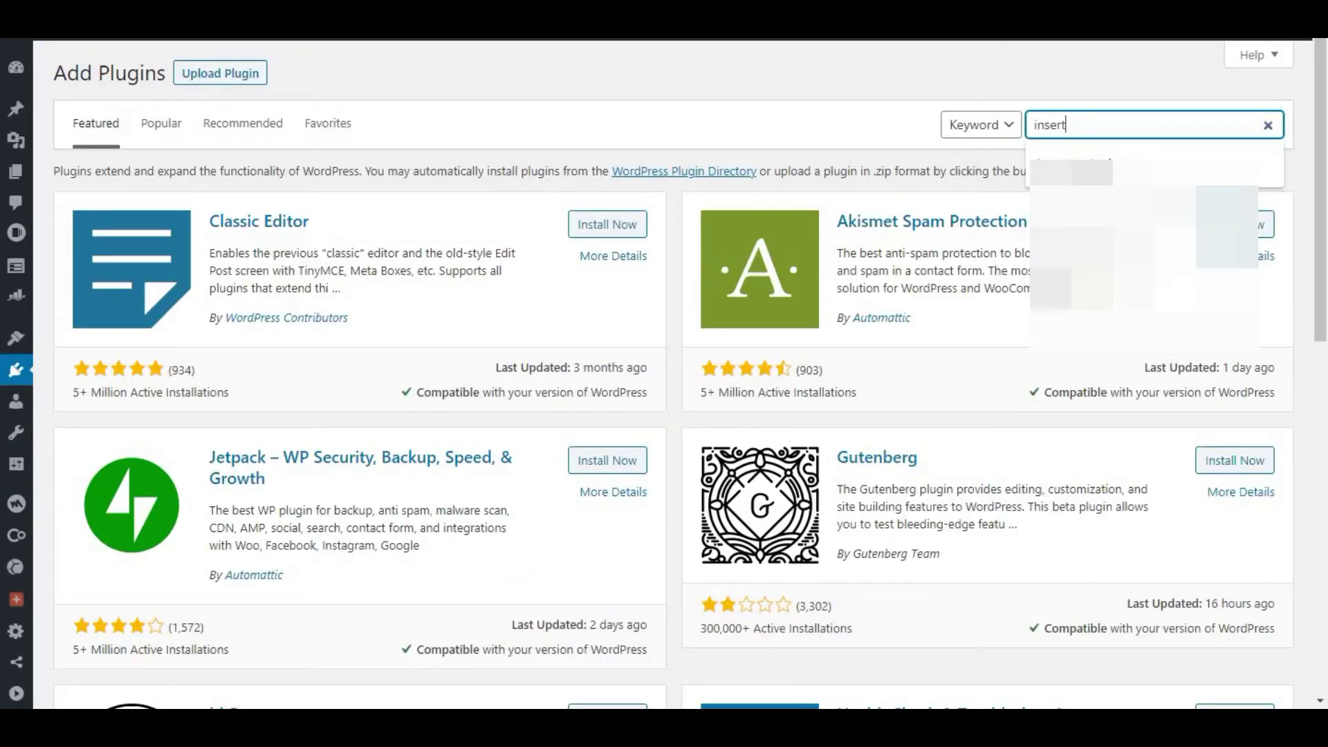
pyautogui.write(' headers')
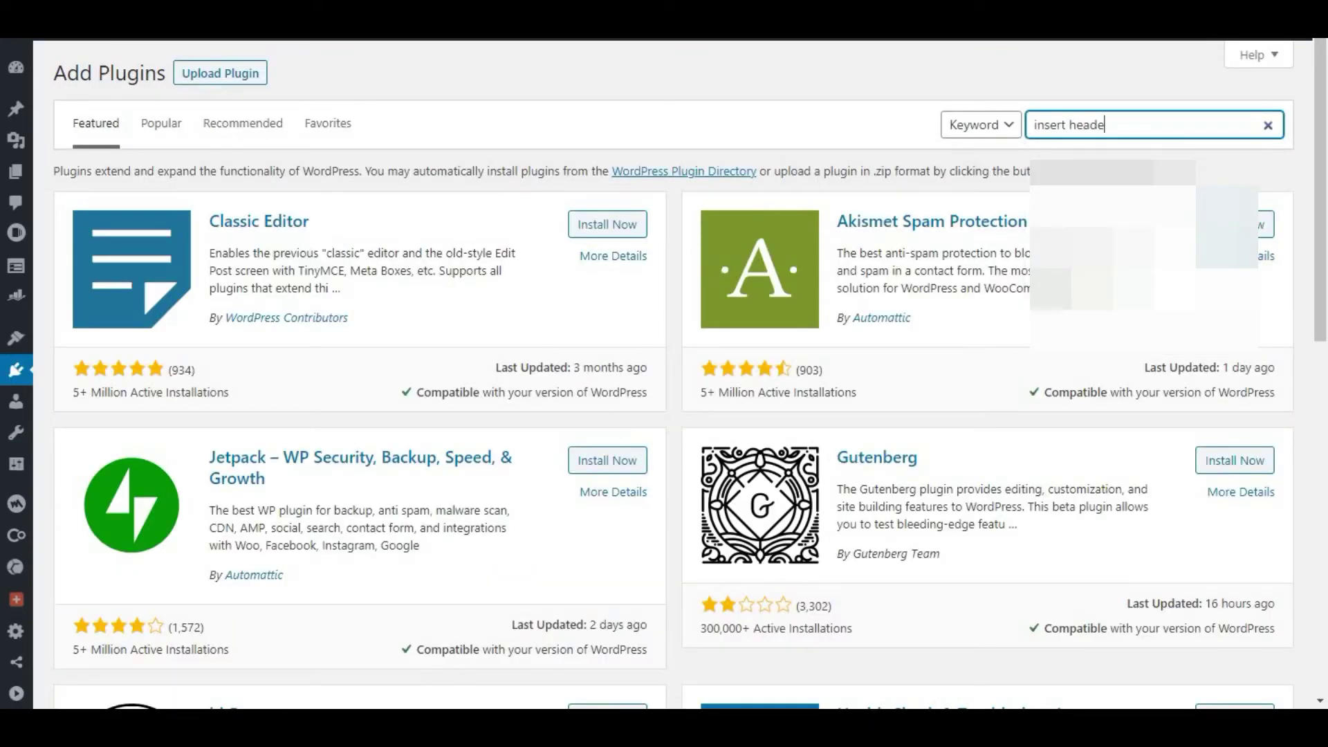
pyautogui.write(' and footers')
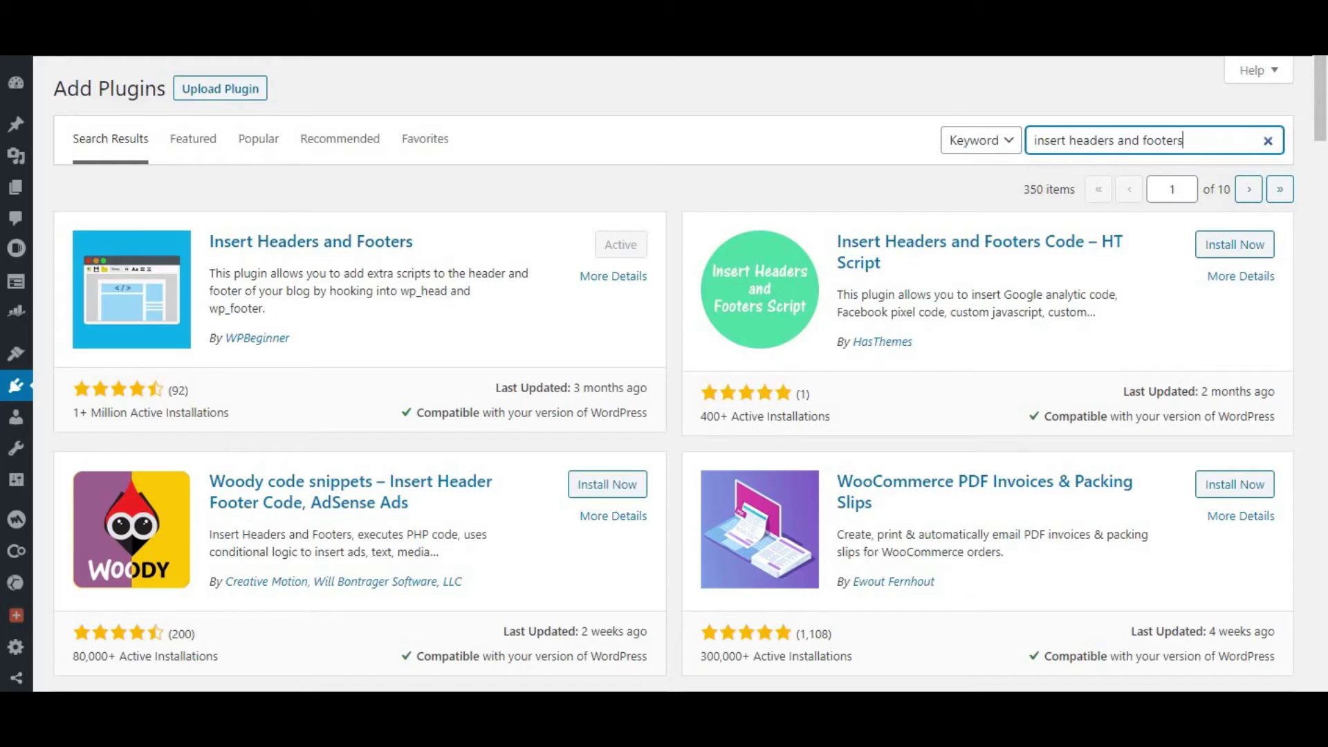
pyautogui.click(312, 242)
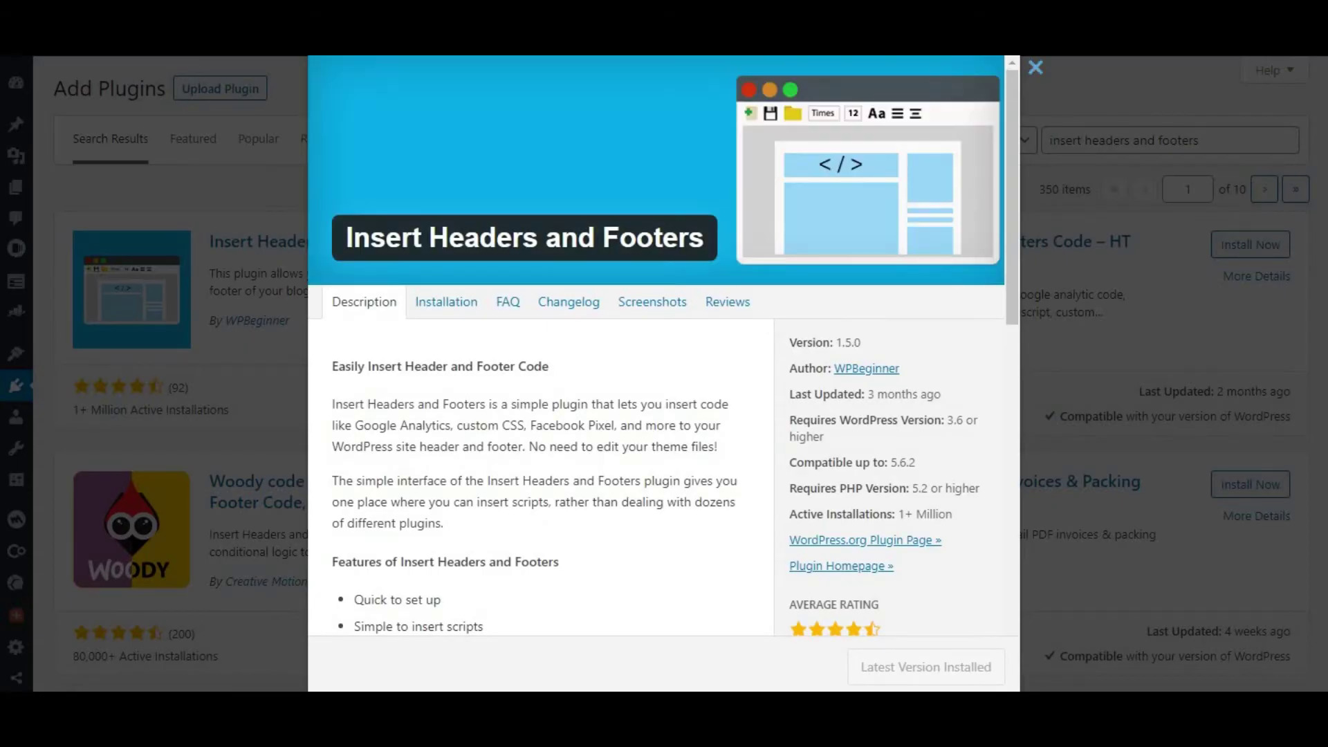
pyautogui.press('Escape')
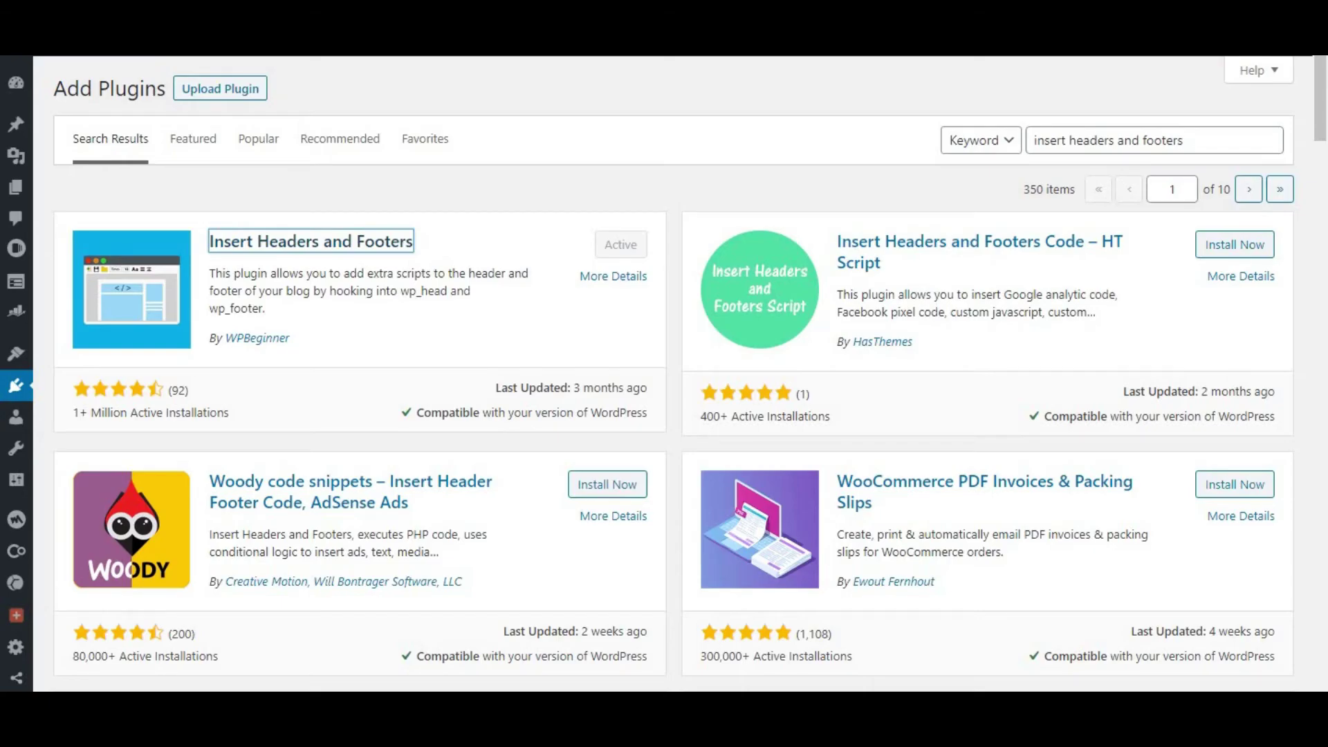
# - Paste the head code into Scripts in Header on the Insert Headers and Footers settings page
pyautogui.moveTo(17, 480)
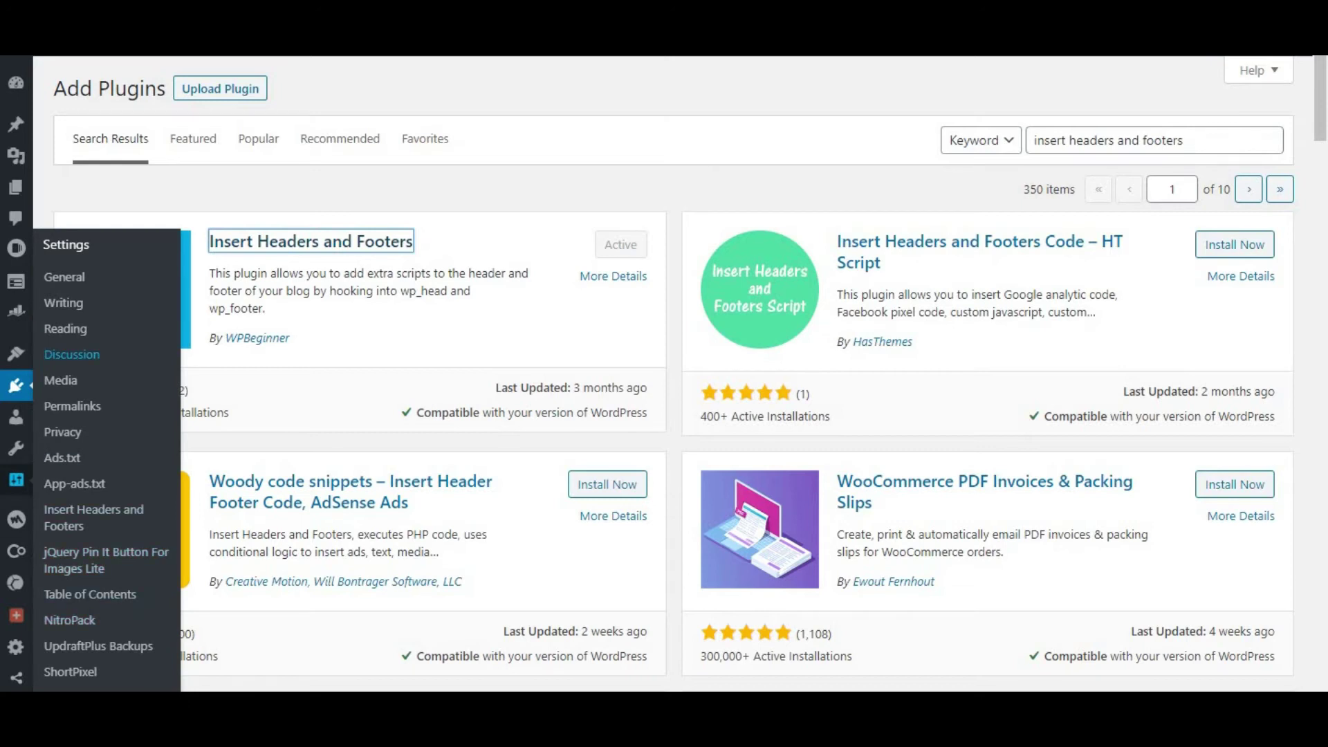
pyautogui.click(93, 517)
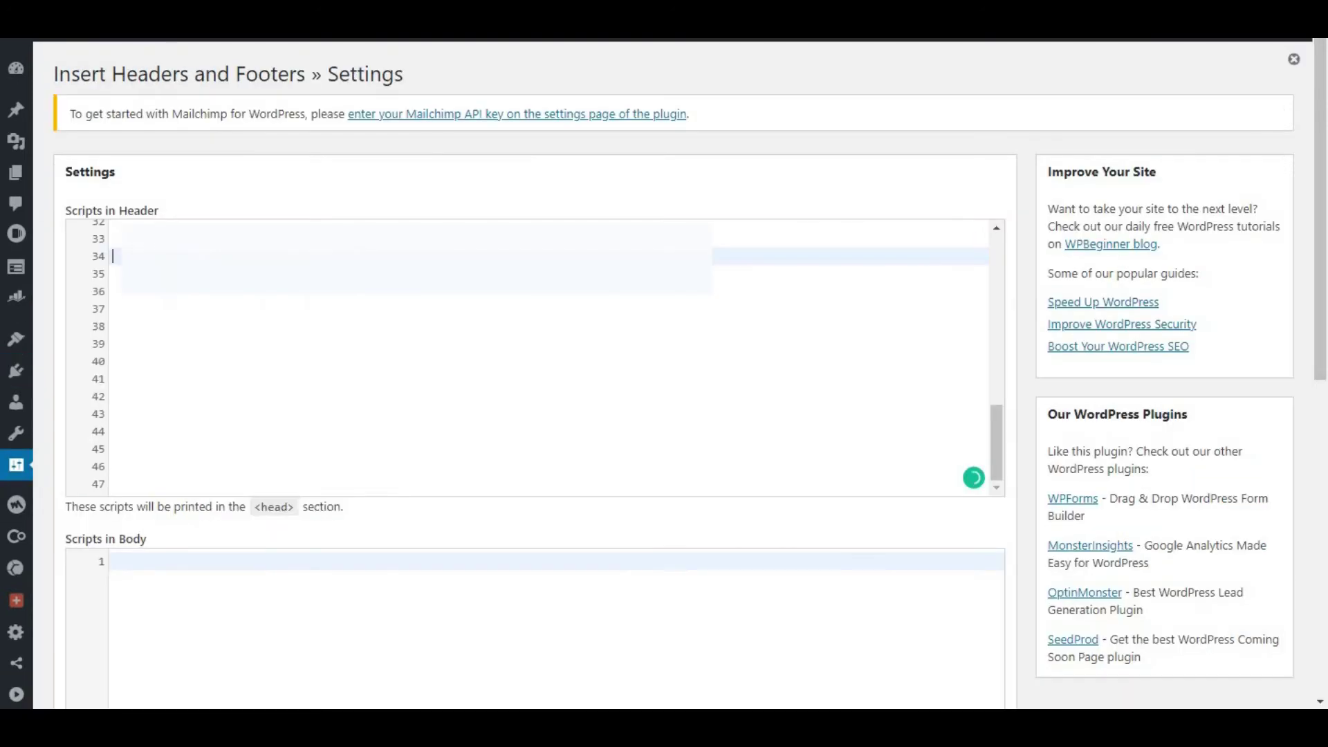
pyautogui.rightClick(189, 419)
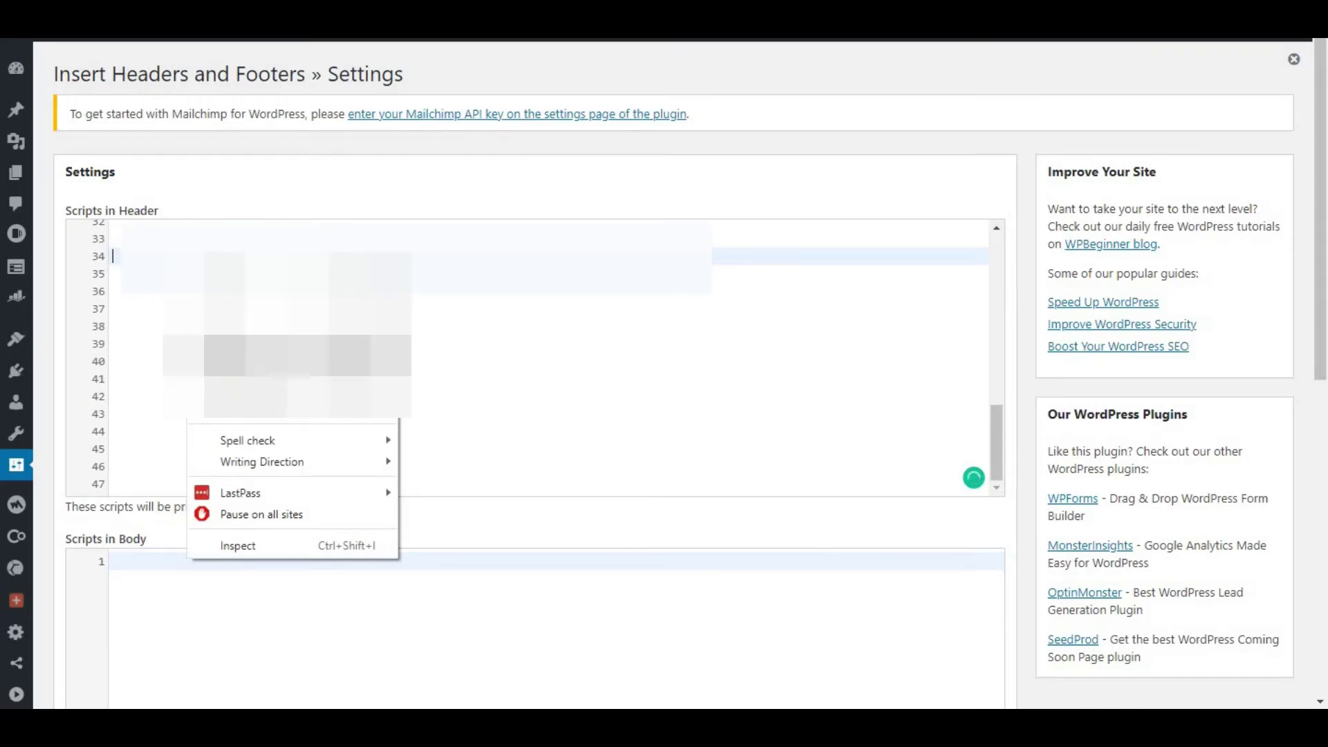
pyautogui.click(235, 357)
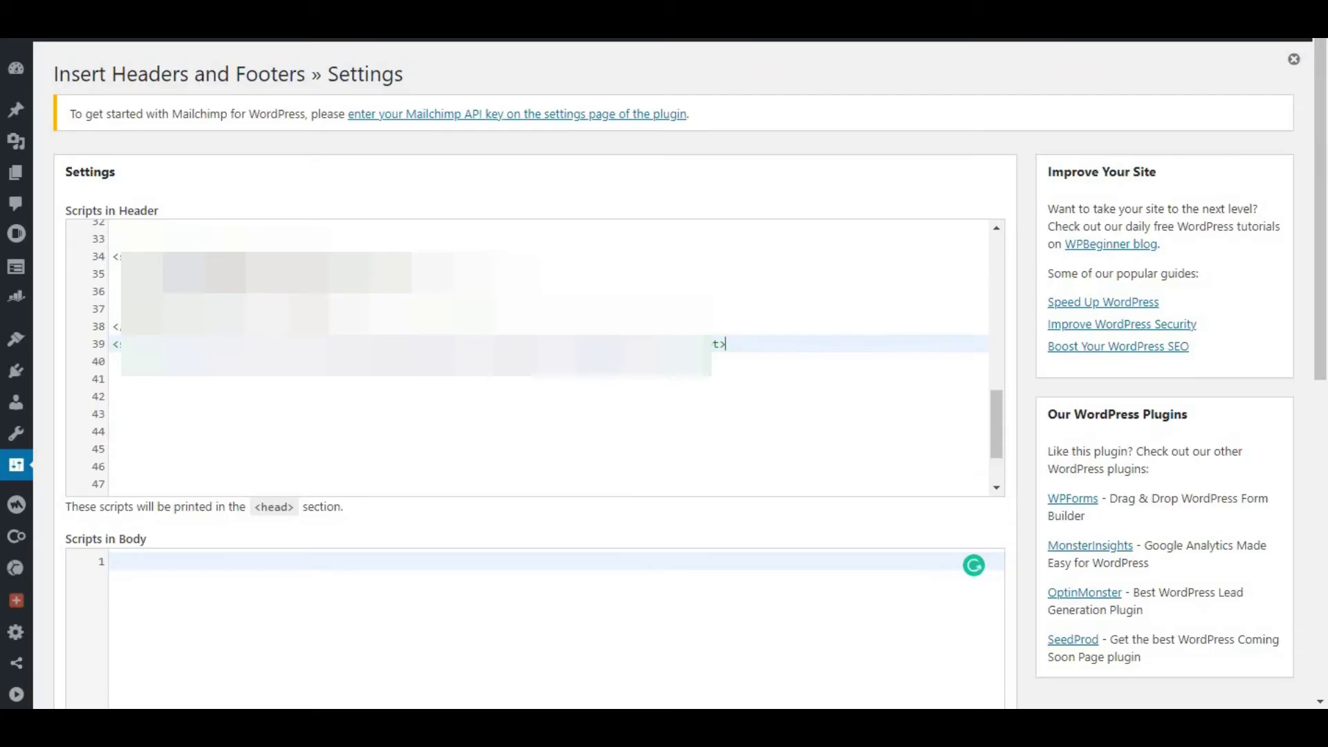
pyautogui.scroll(-9, 526, 373)
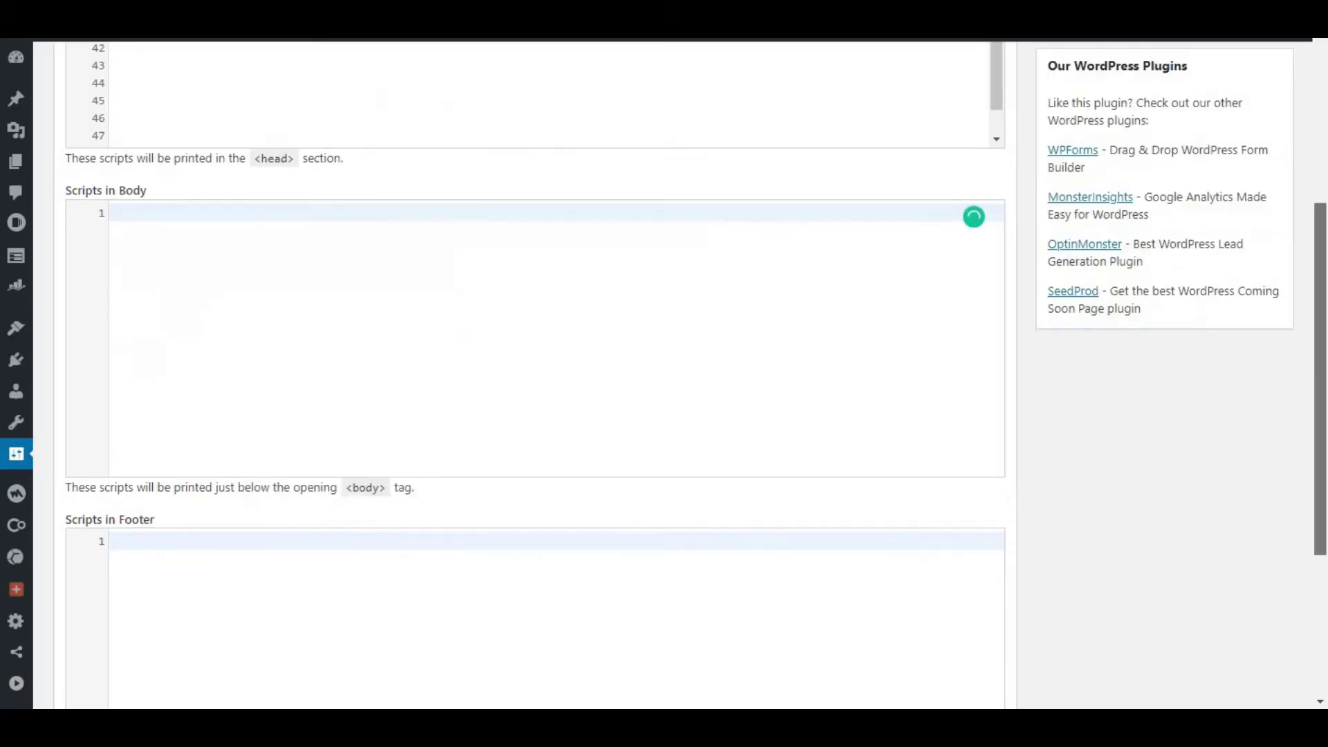
# - Save the header and footer scripts, then confirm Quick Adsense is installed via plugin search
pyautogui.click(88, 576)
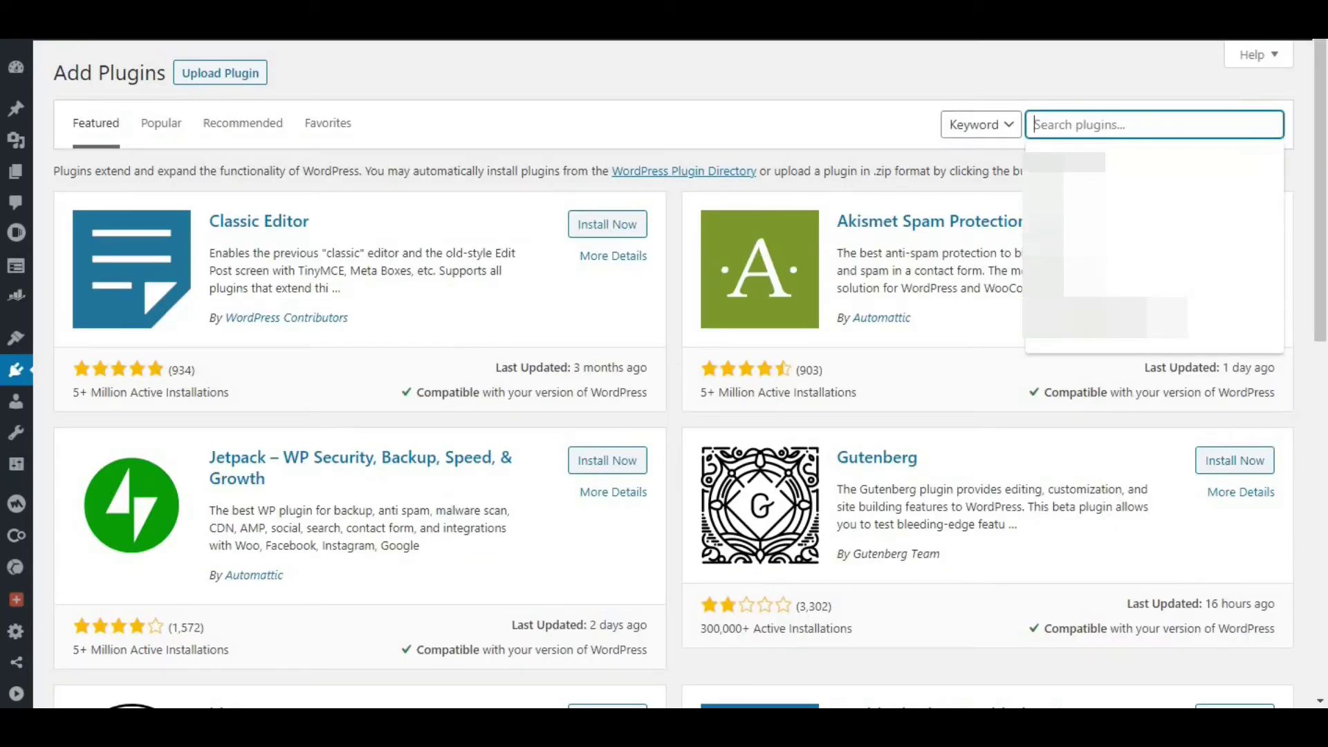
pyautogui.write('quick ads')
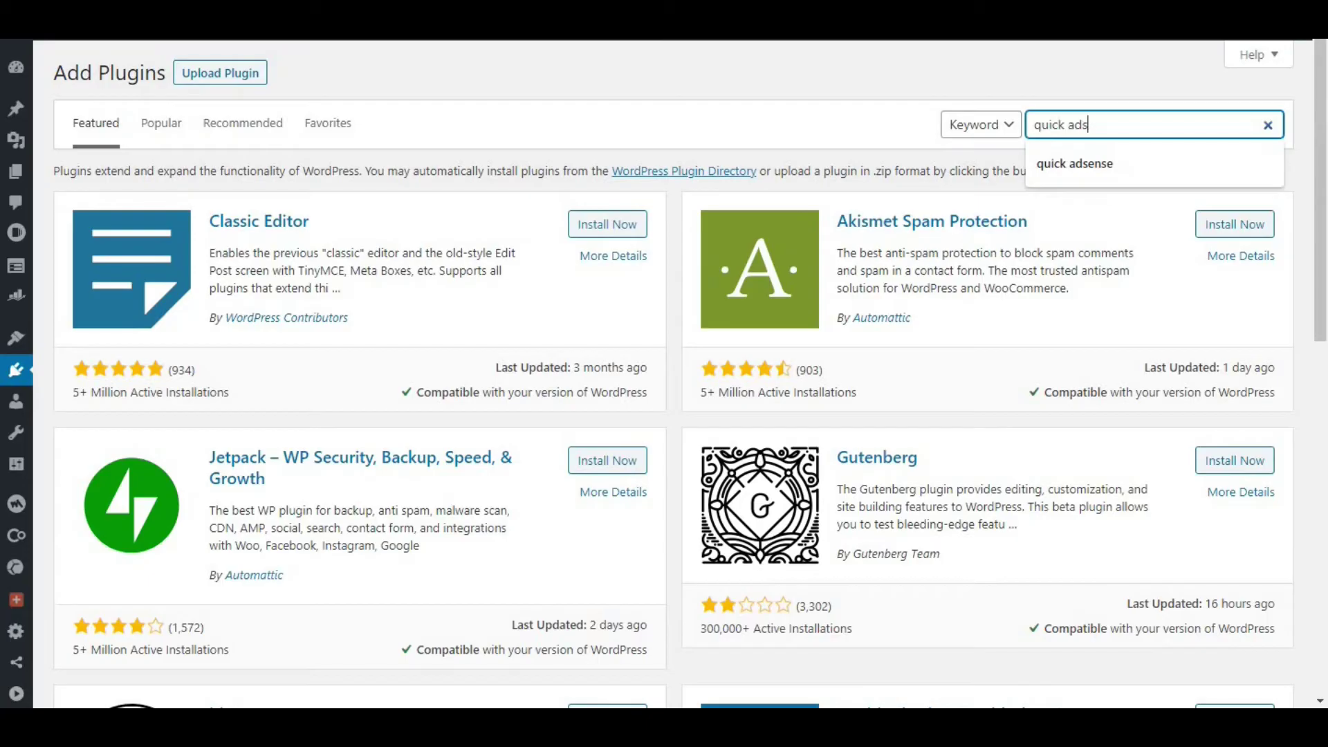
pyautogui.write('ense')
pyautogui.press('Return')
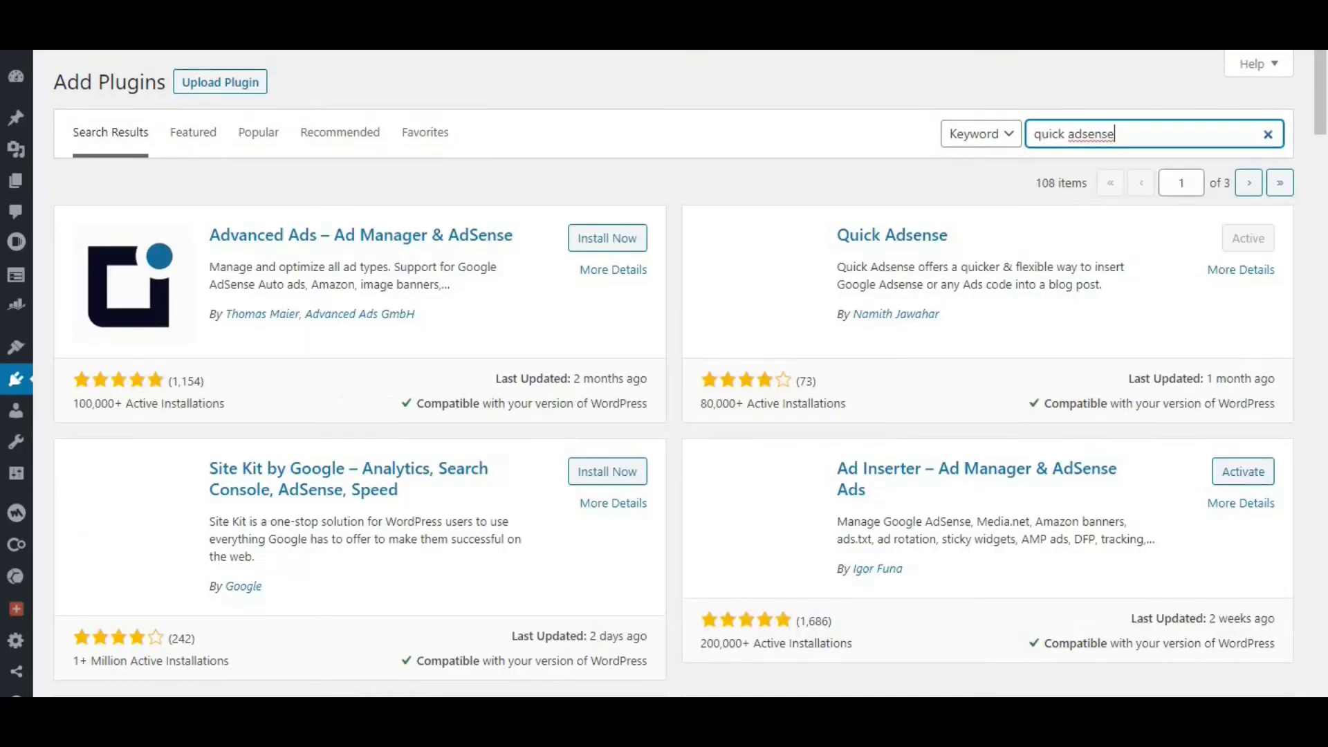
pyautogui.click(892, 236)
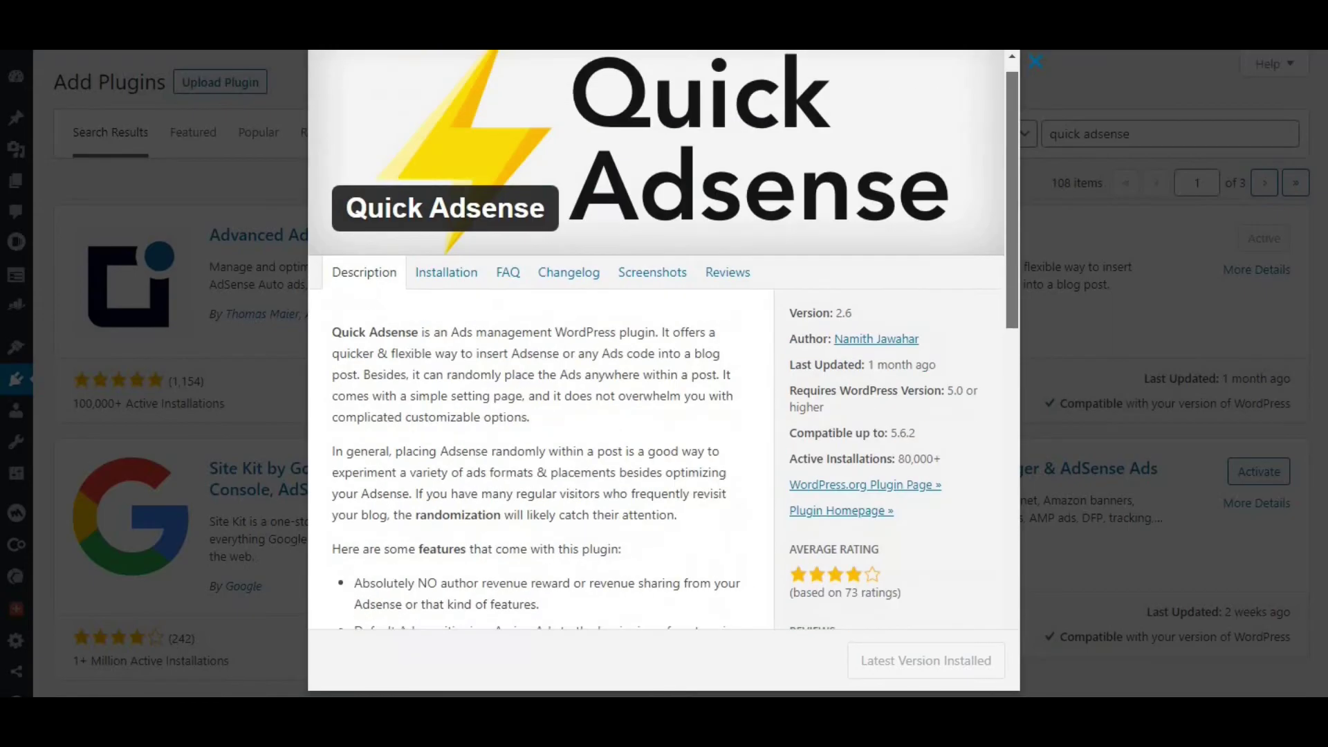
pyautogui.press('Escape')
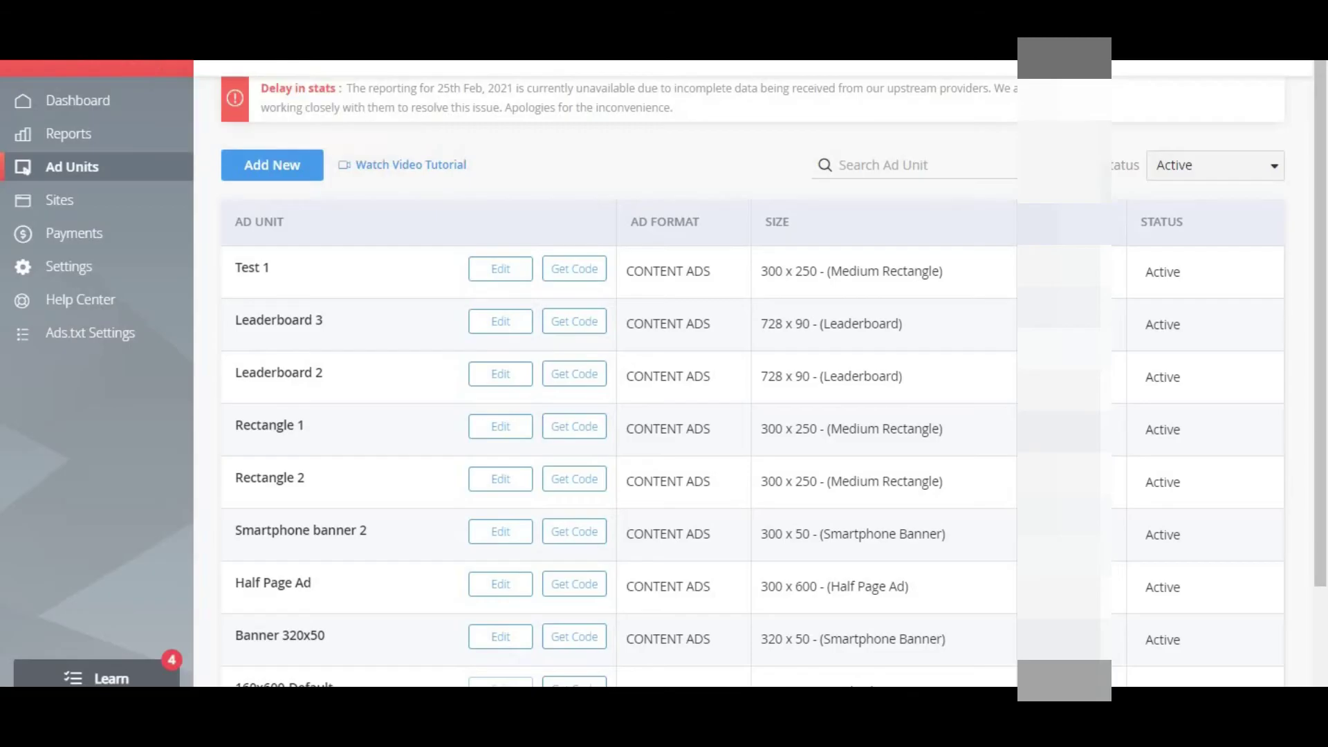
# - Create a responsive ad unit named 'Ad 4' with the 300 x 250 Medium Rectangle size
pyautogui.scroll(-2, 752, 381)
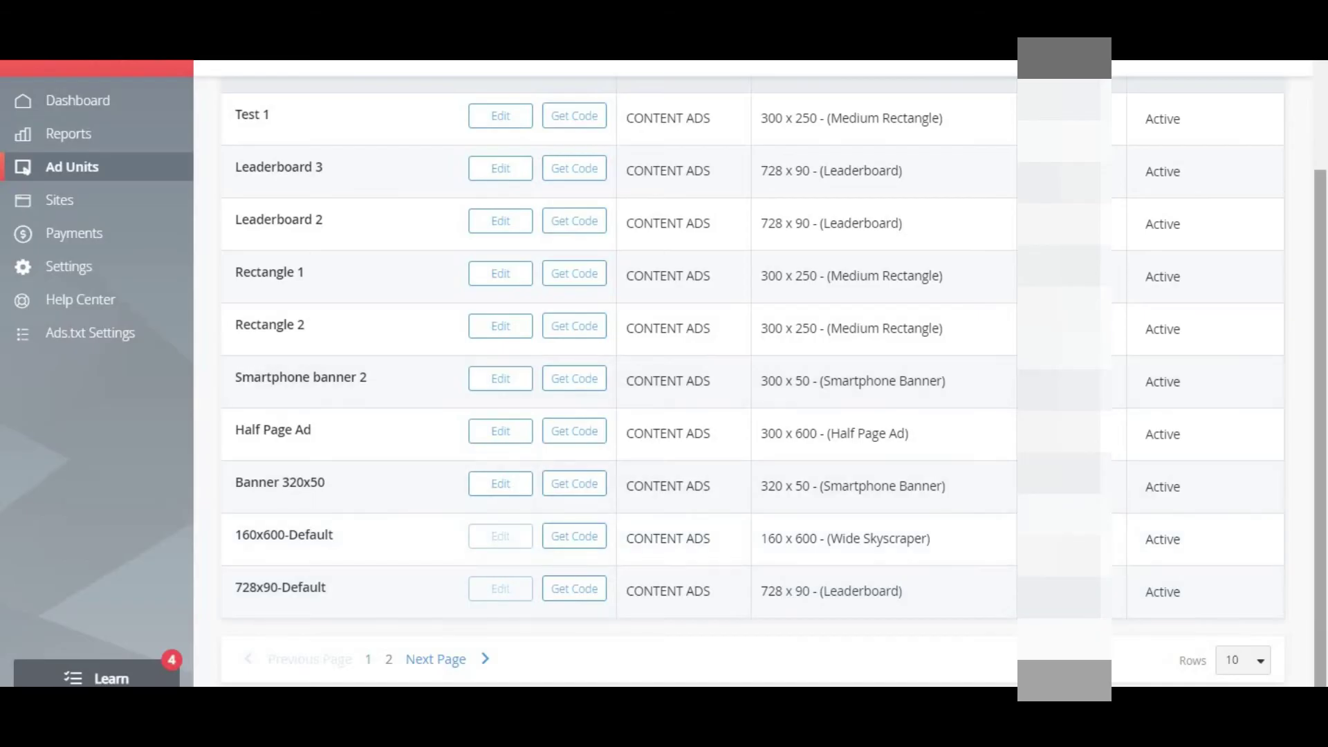
pyautogui.scroll(2, 753, 381)
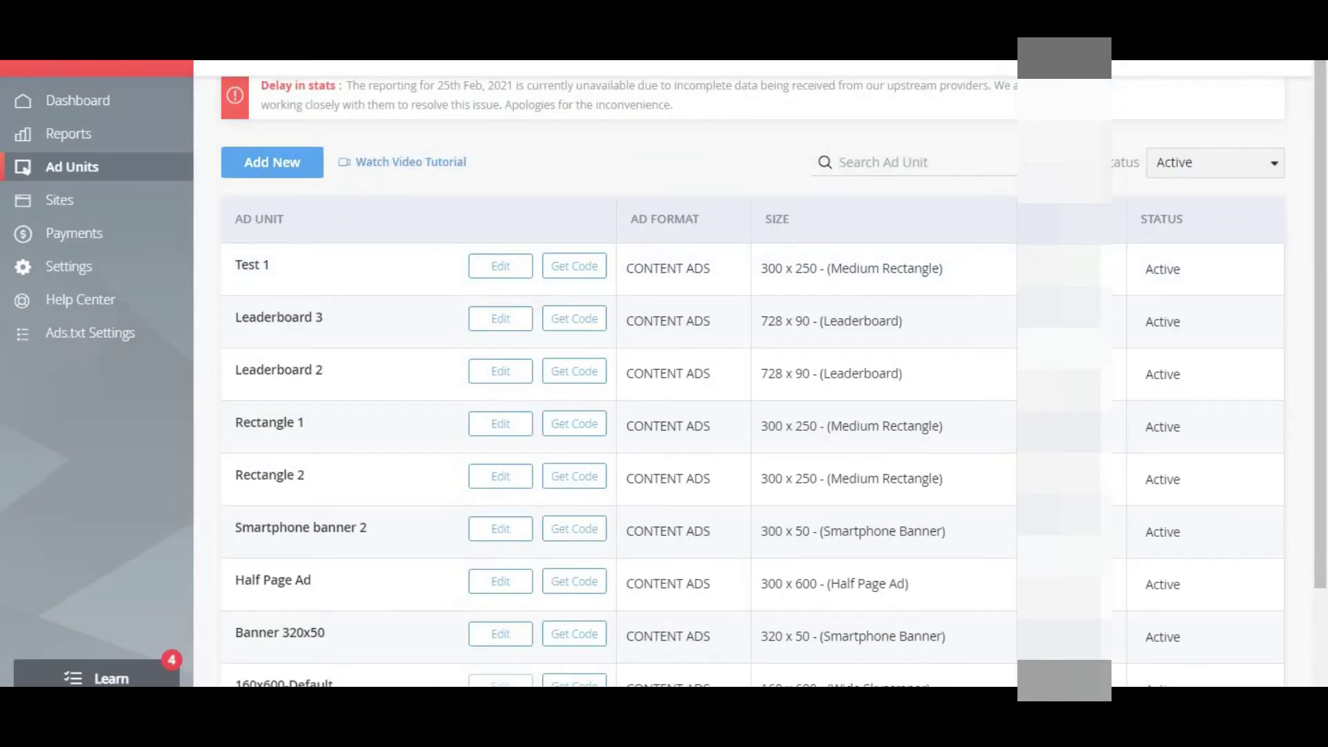
pyautogui.click(272, 162)
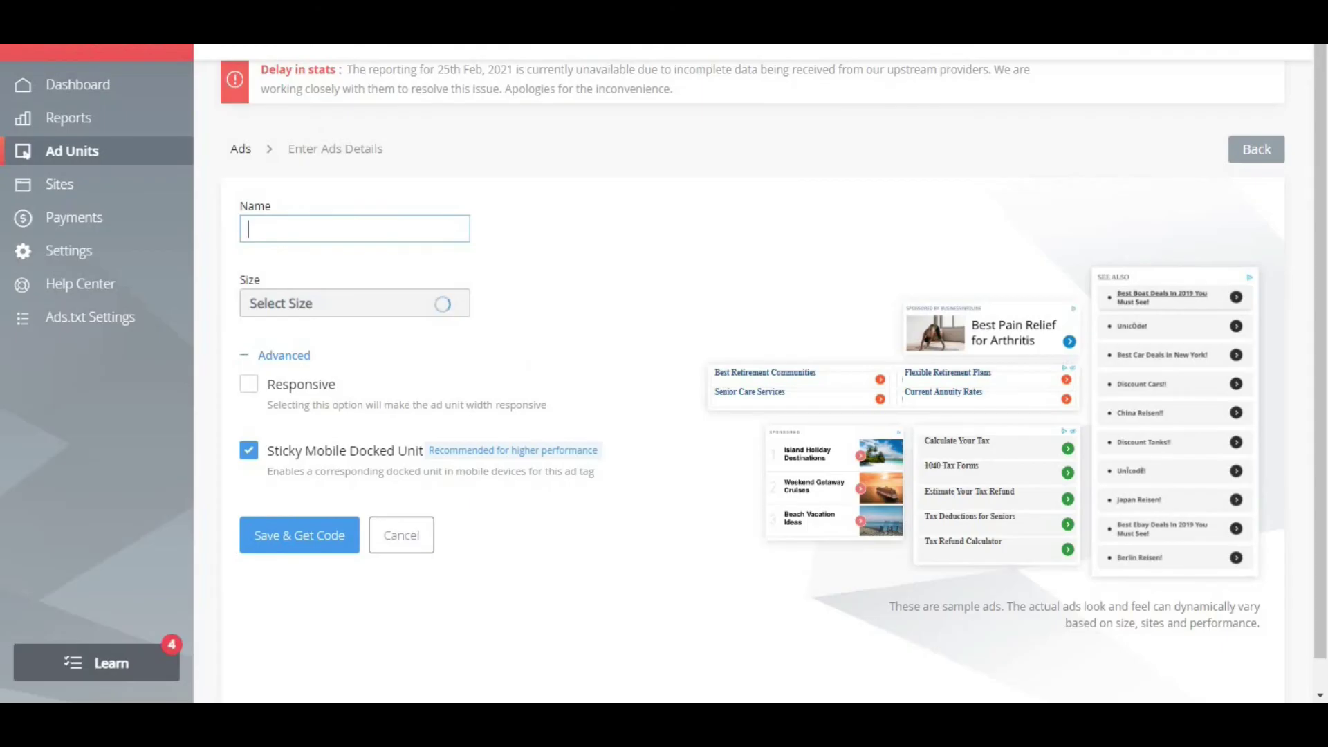
pyautogui.click(354, 245)
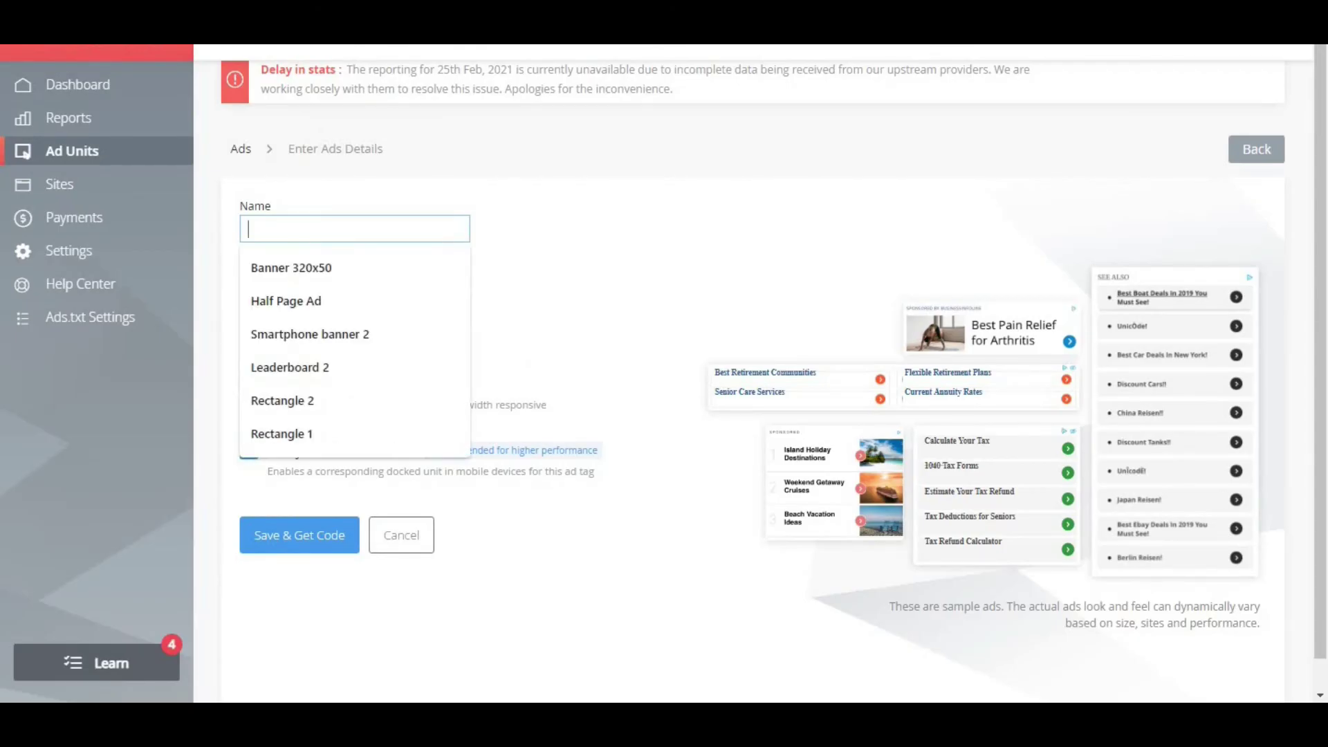
pyautogui.write('A')
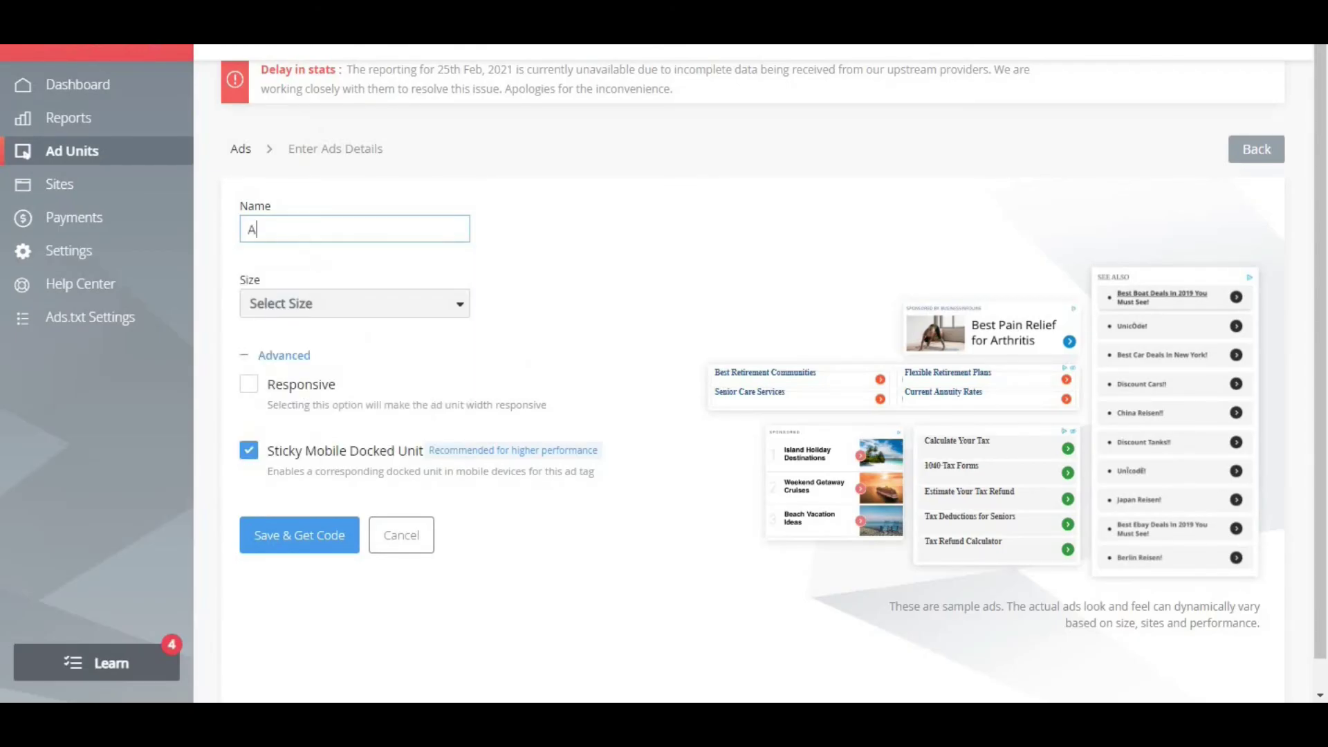
pyautogui.write('d 4')
pyautogui.click(355, 303)
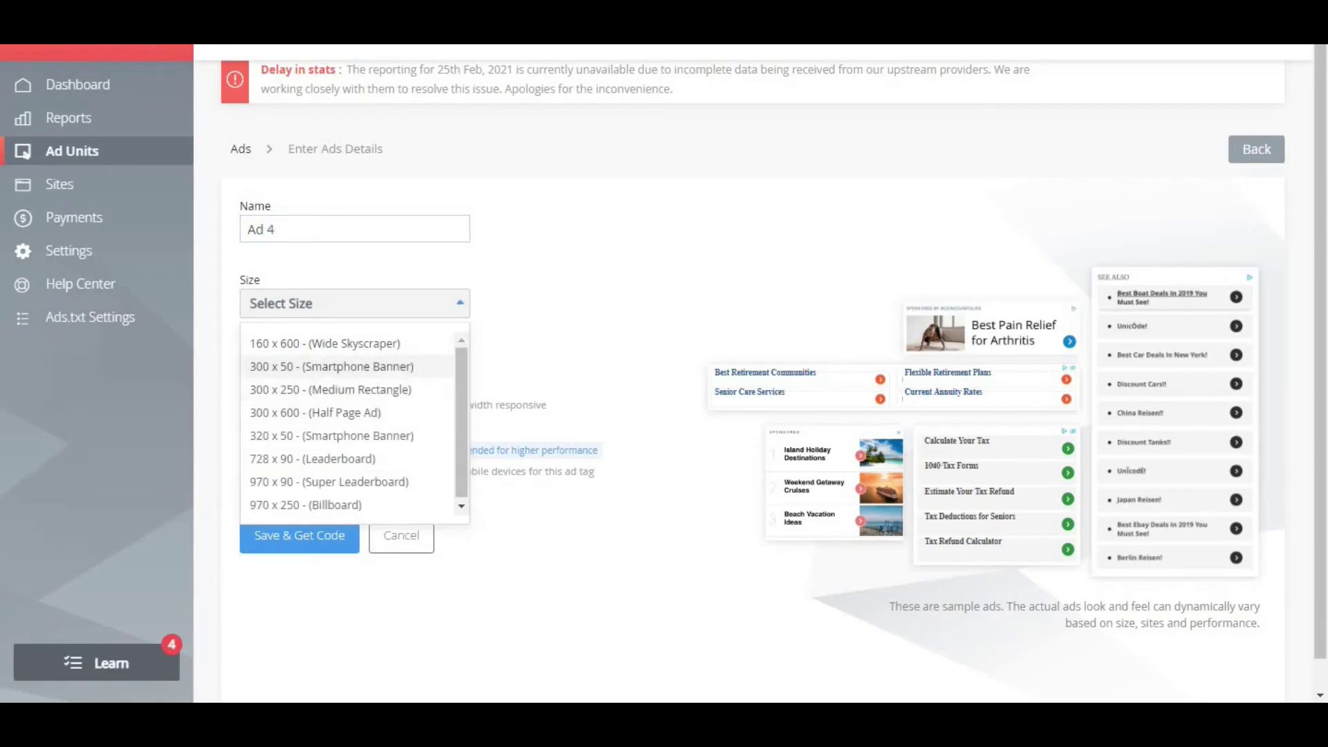
pyautogui.click(331, 389)
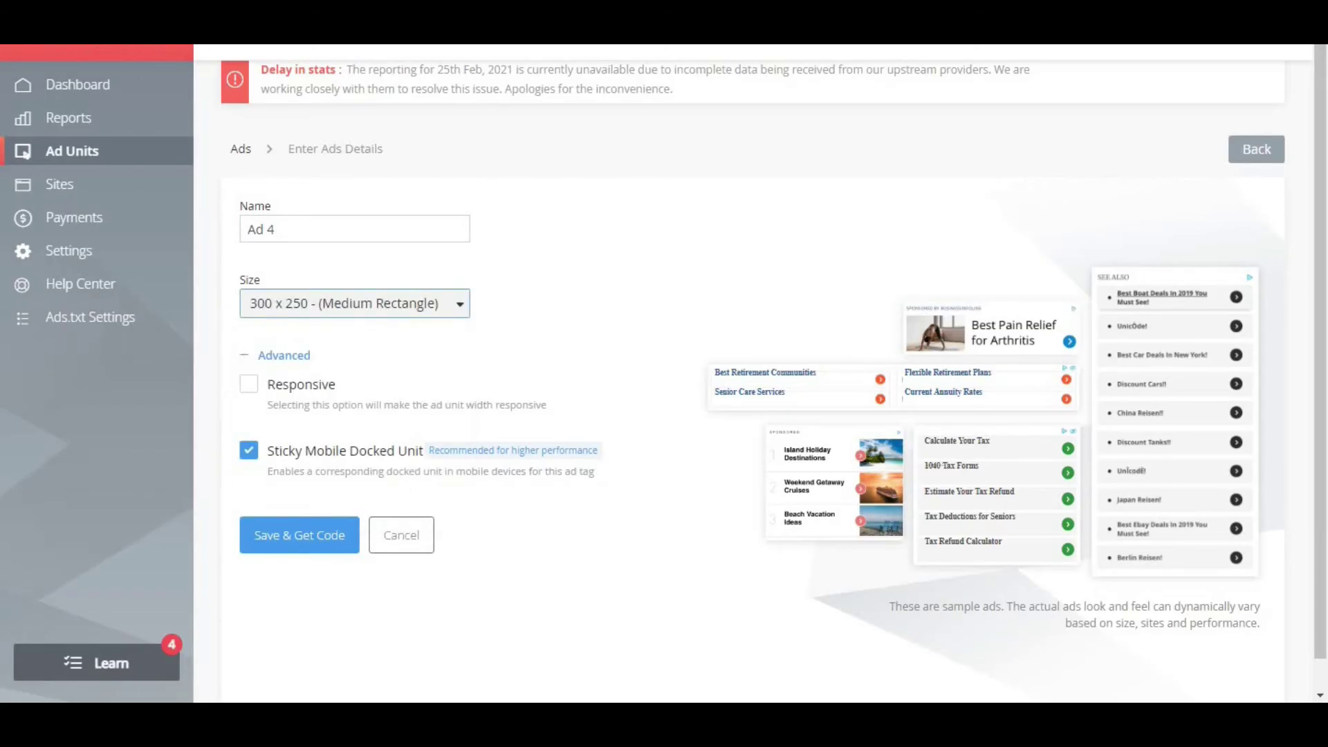
pyautogui.click(249, 384)
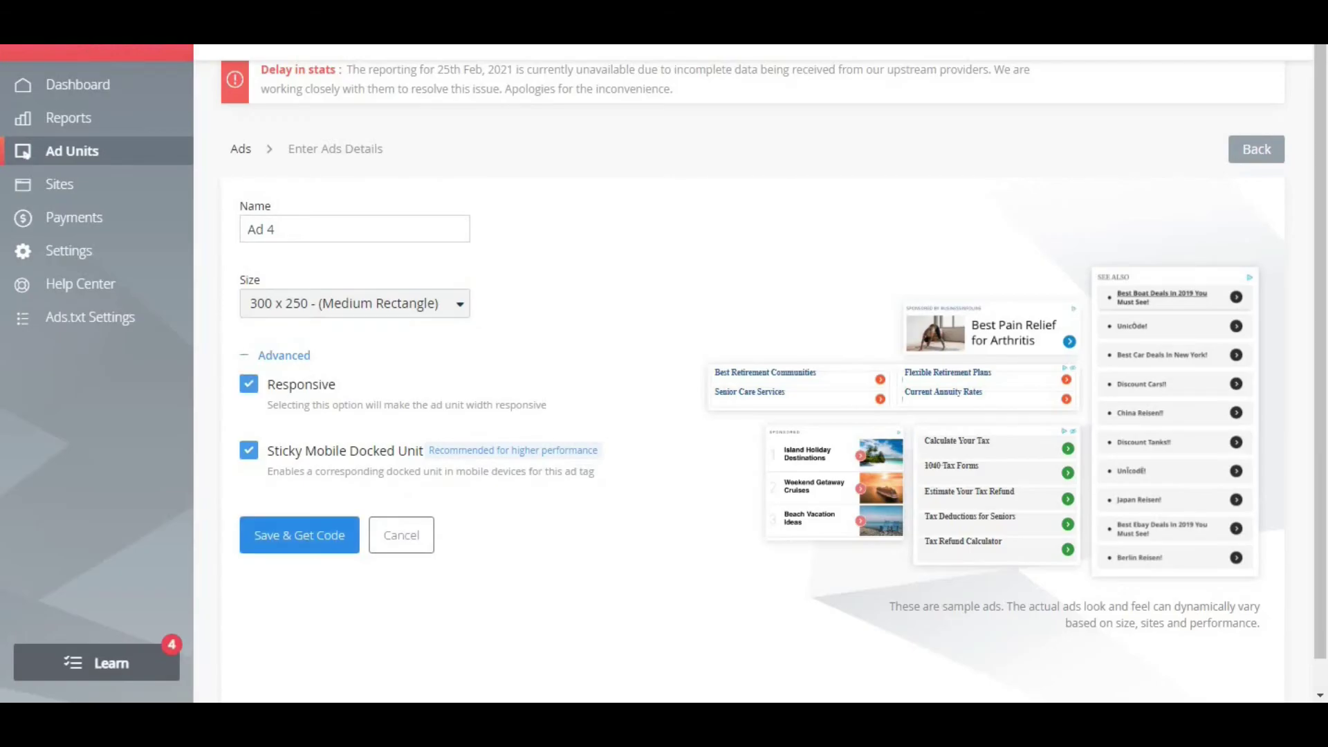
# - Save the Ad 4 unit, then copy the 728x90-Default ad unit's body code
pyautogui.click(300, 535)
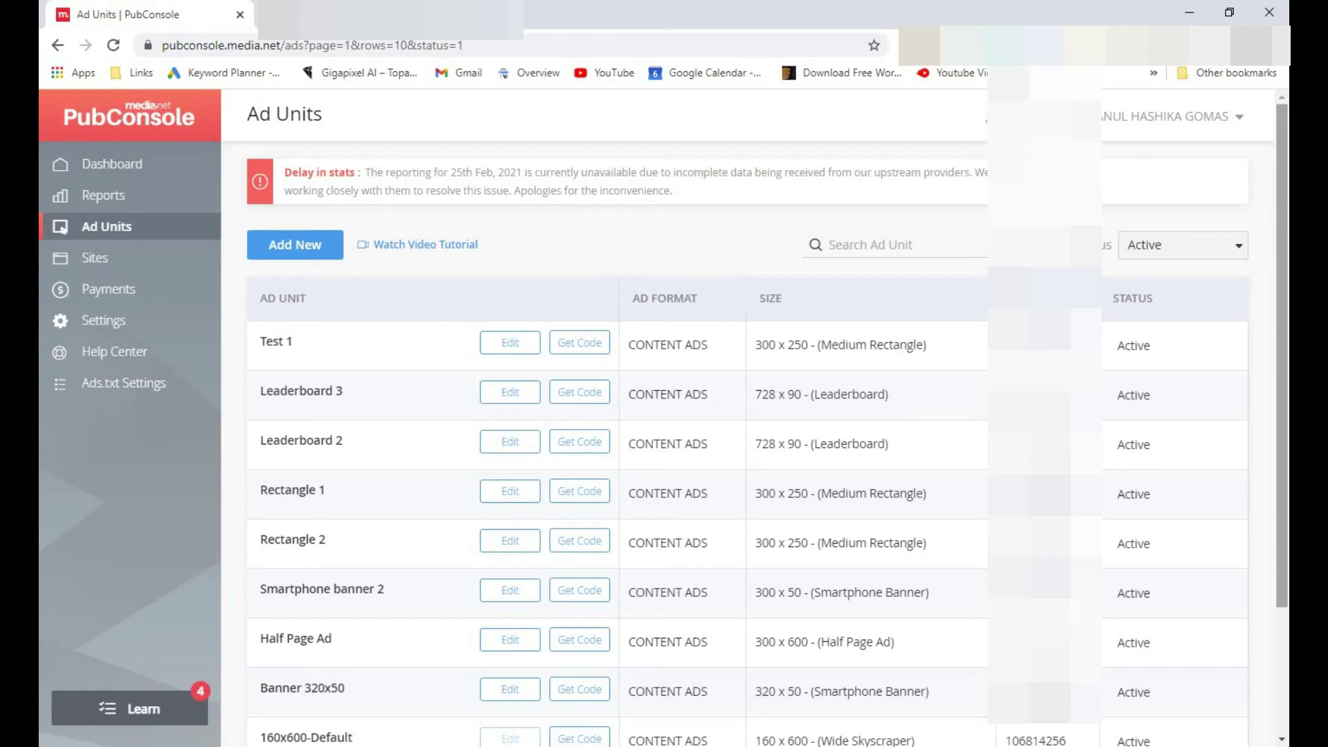
pyautogui.scroll(-2, 761, 415)
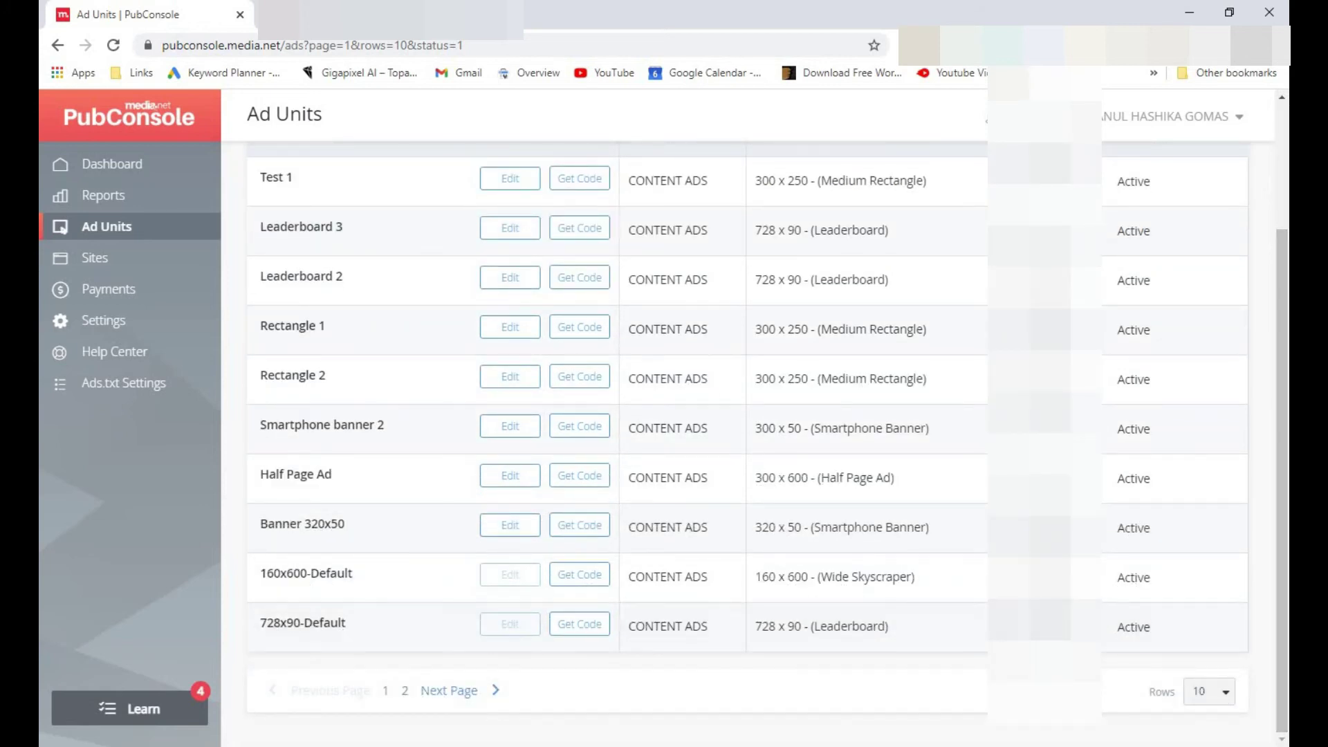
pyautogui.click(580, 624)
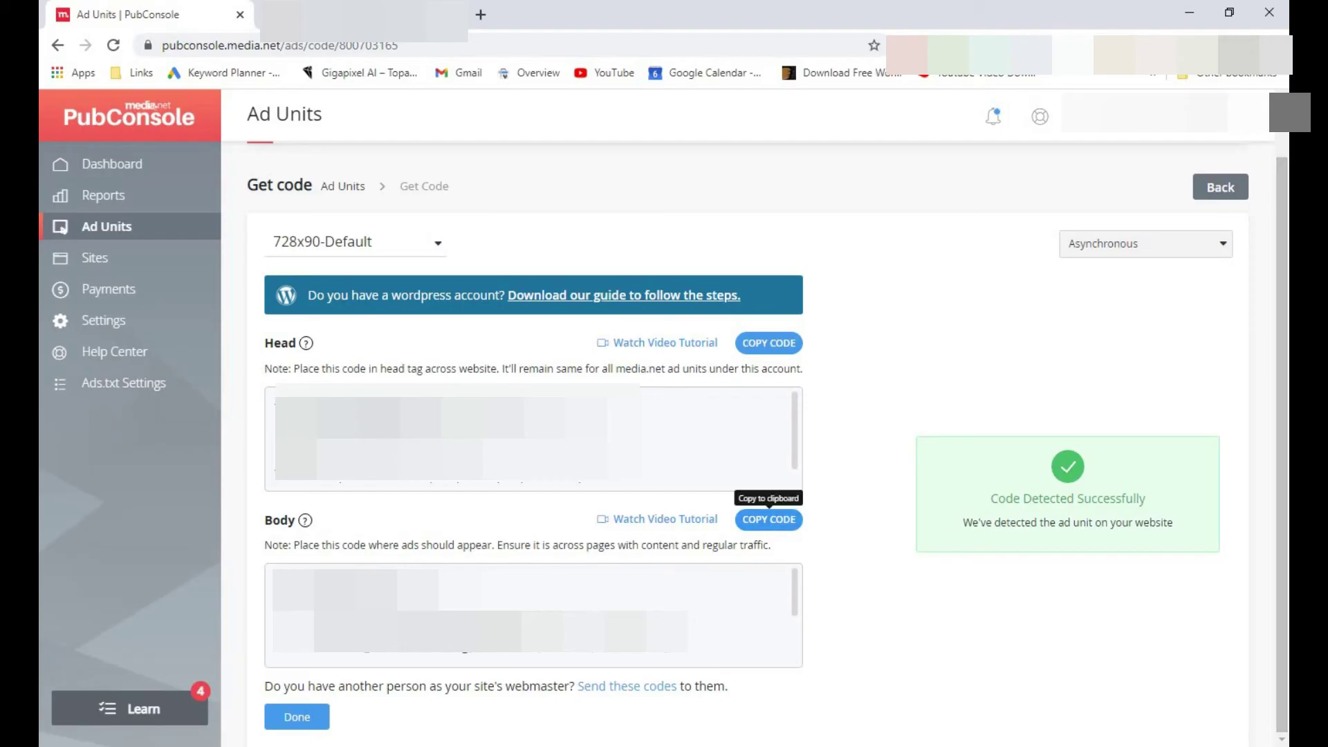
pyautogui.click(769, 519)
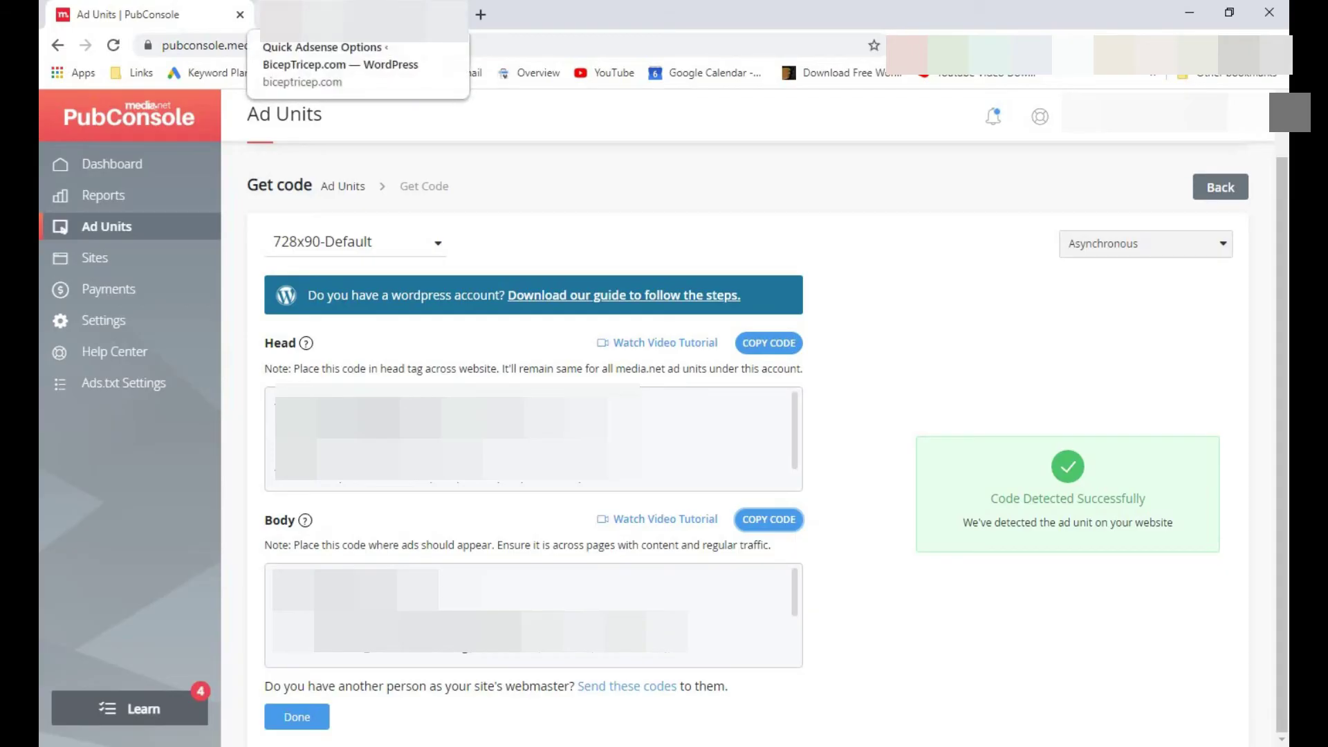
# - Paste the 728x90-Default code into the Quick Adsense post-body slot Ads1
pyautogui.click(360, 15)
pyautogui.click(267, 341)
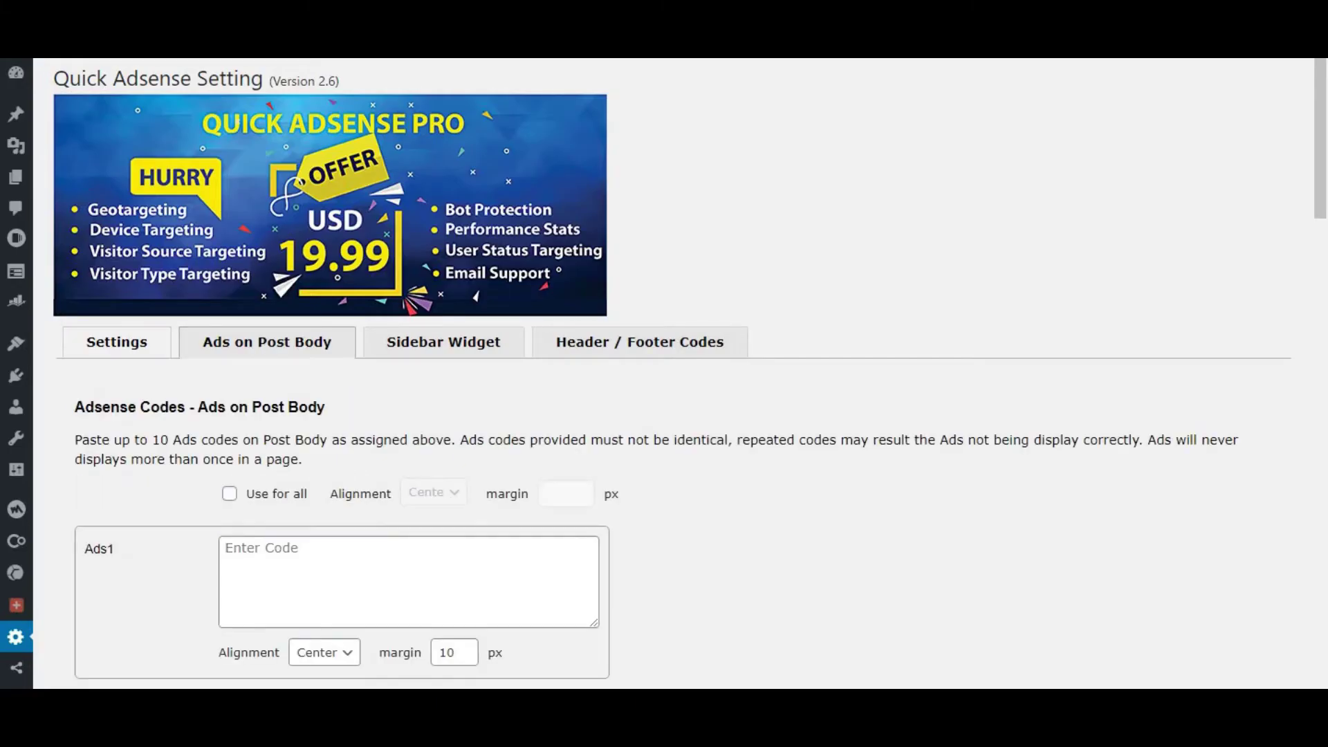
pyautogui.scroll(-4, 664, 373)
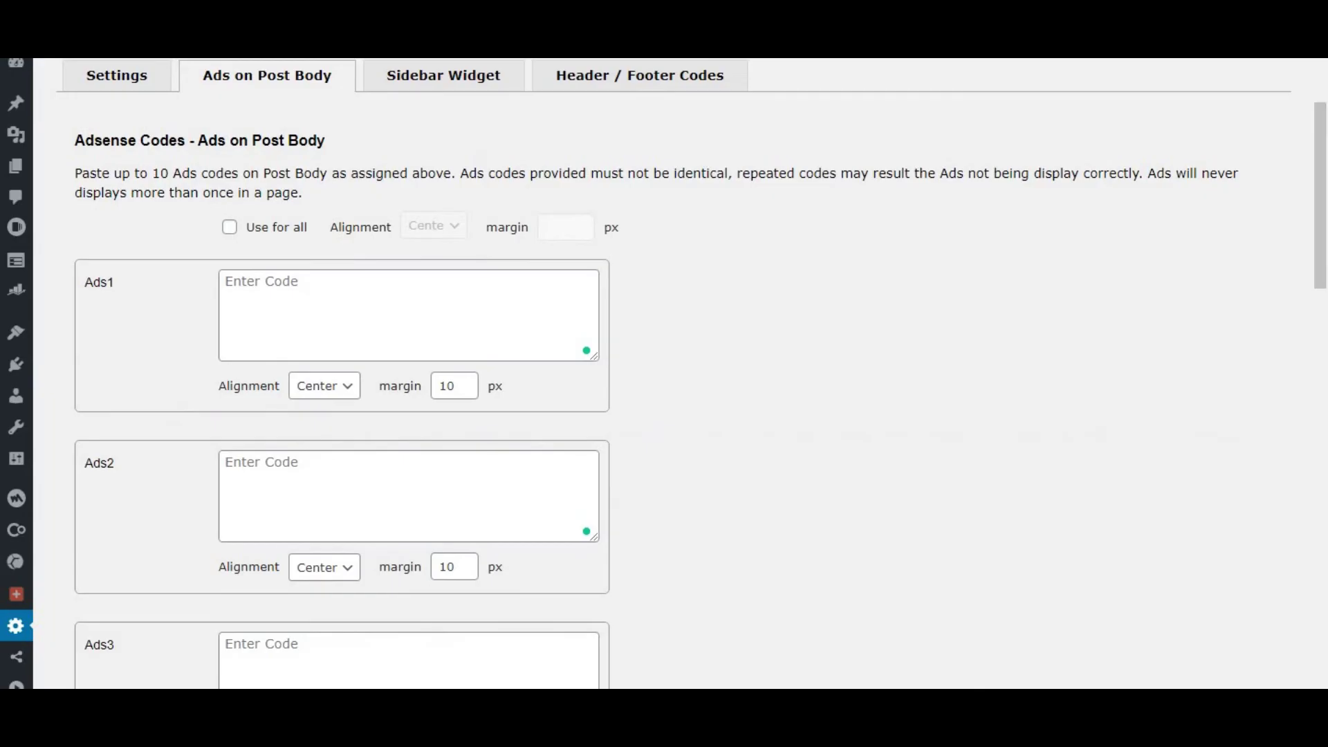
pyautogui.click(401, 315)
pyautogui.rightClick(401, 315)
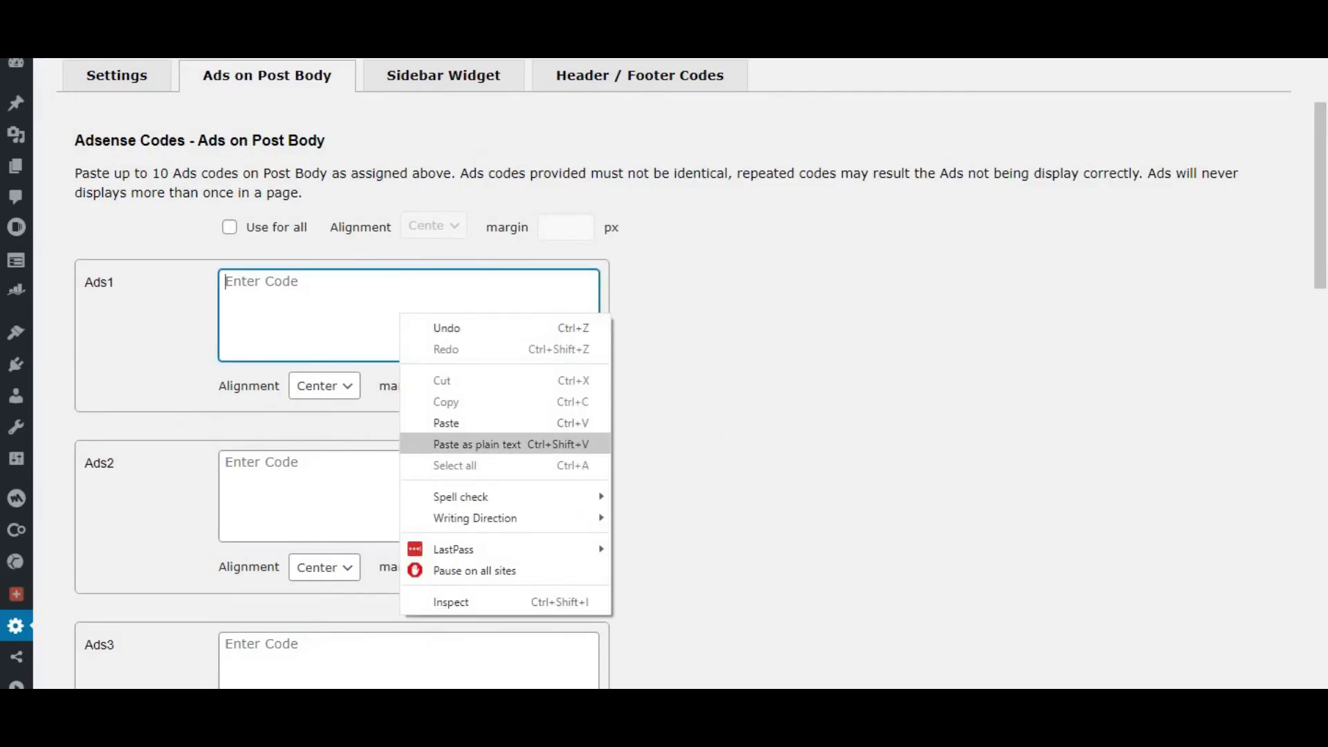
pyautogui.click(446, 423)
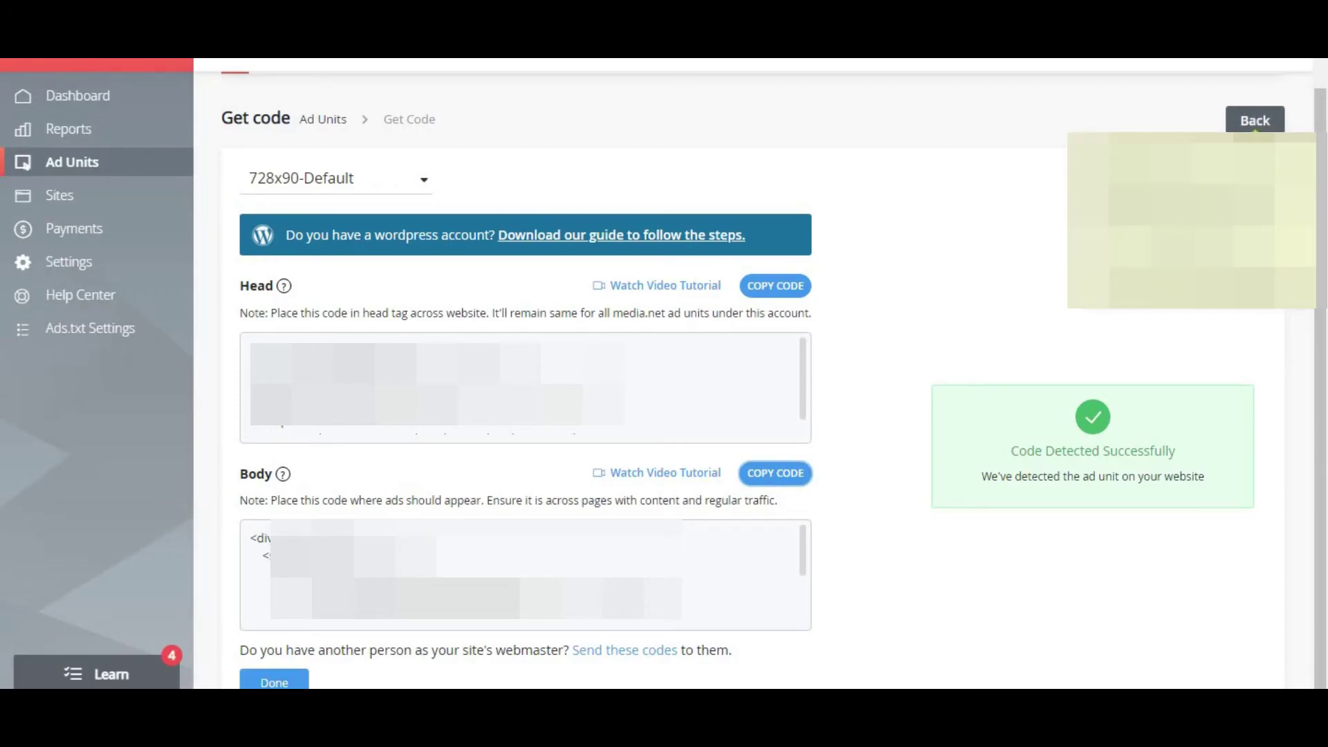
# - Copy the Banner 320x50 ad unit's body code in PubConsole
pyautogui.click(1255, 123)
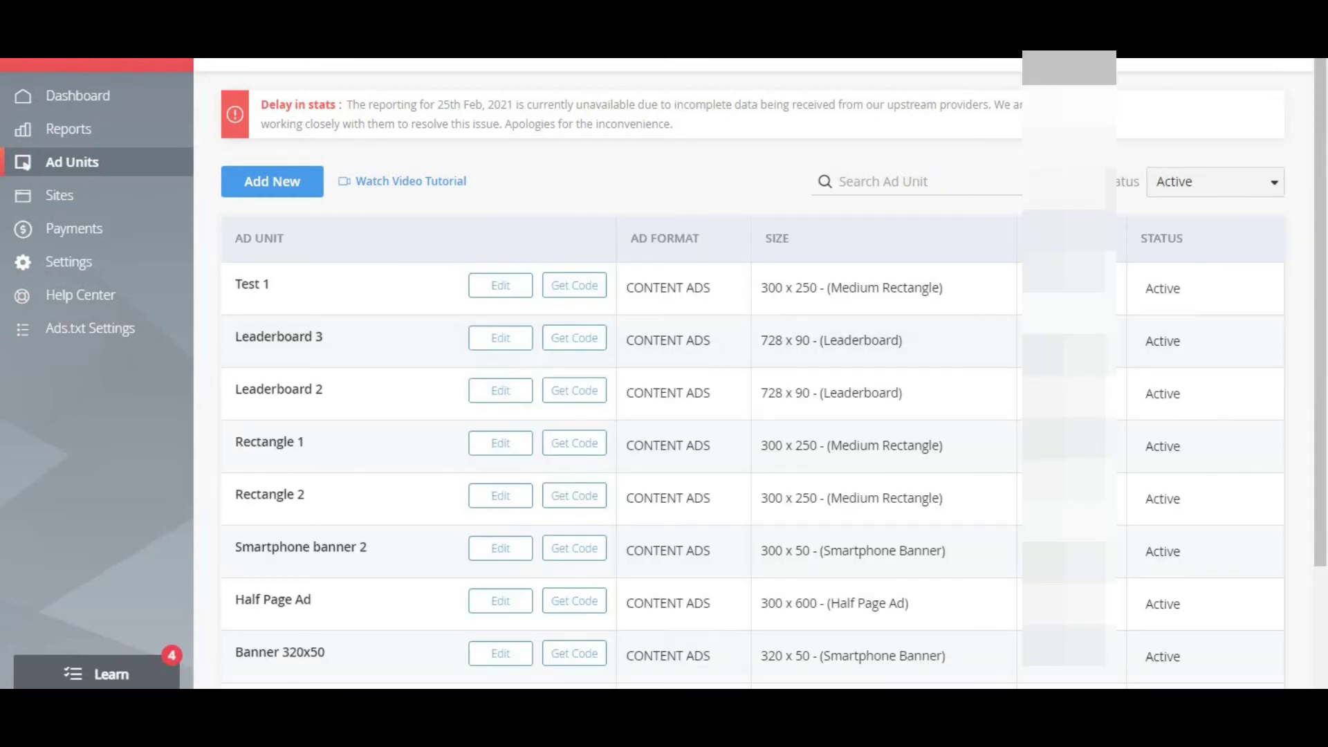
pyautogui.scroll(-3, 761, 374)
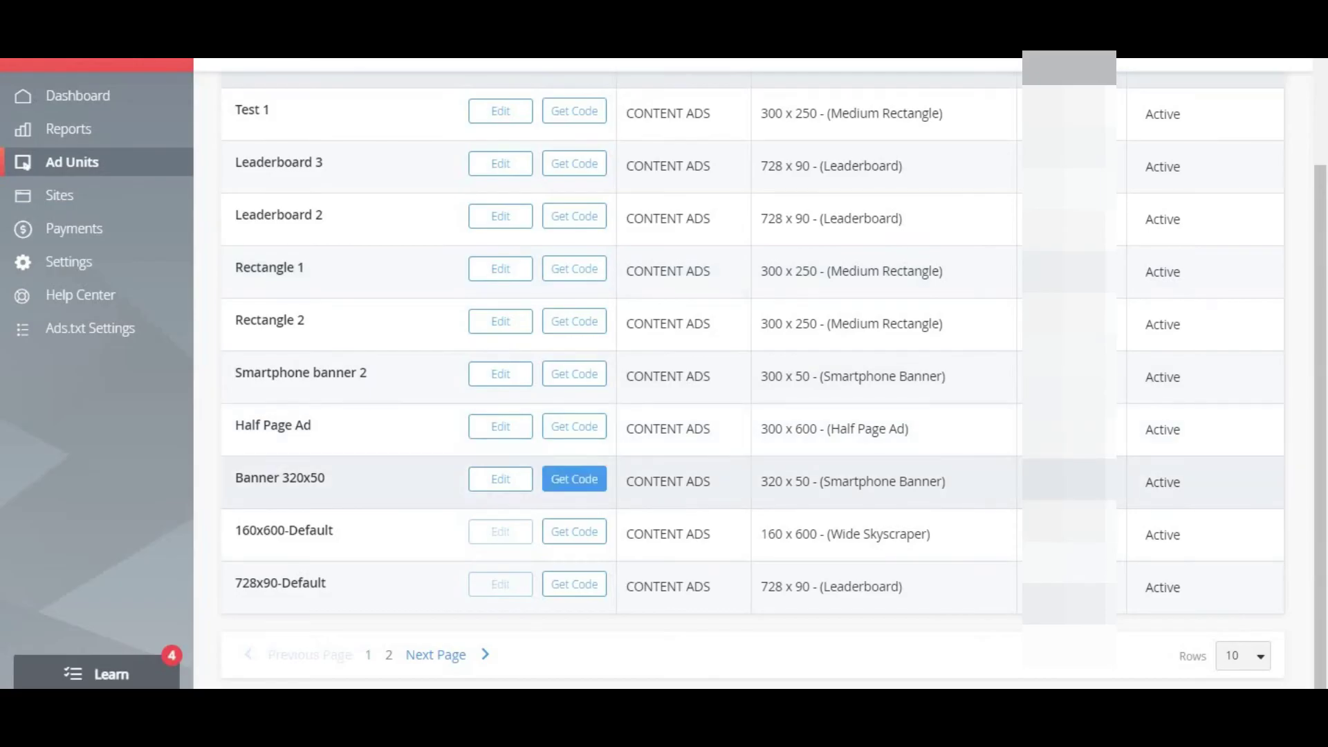
pyautogui.click(575, 479)
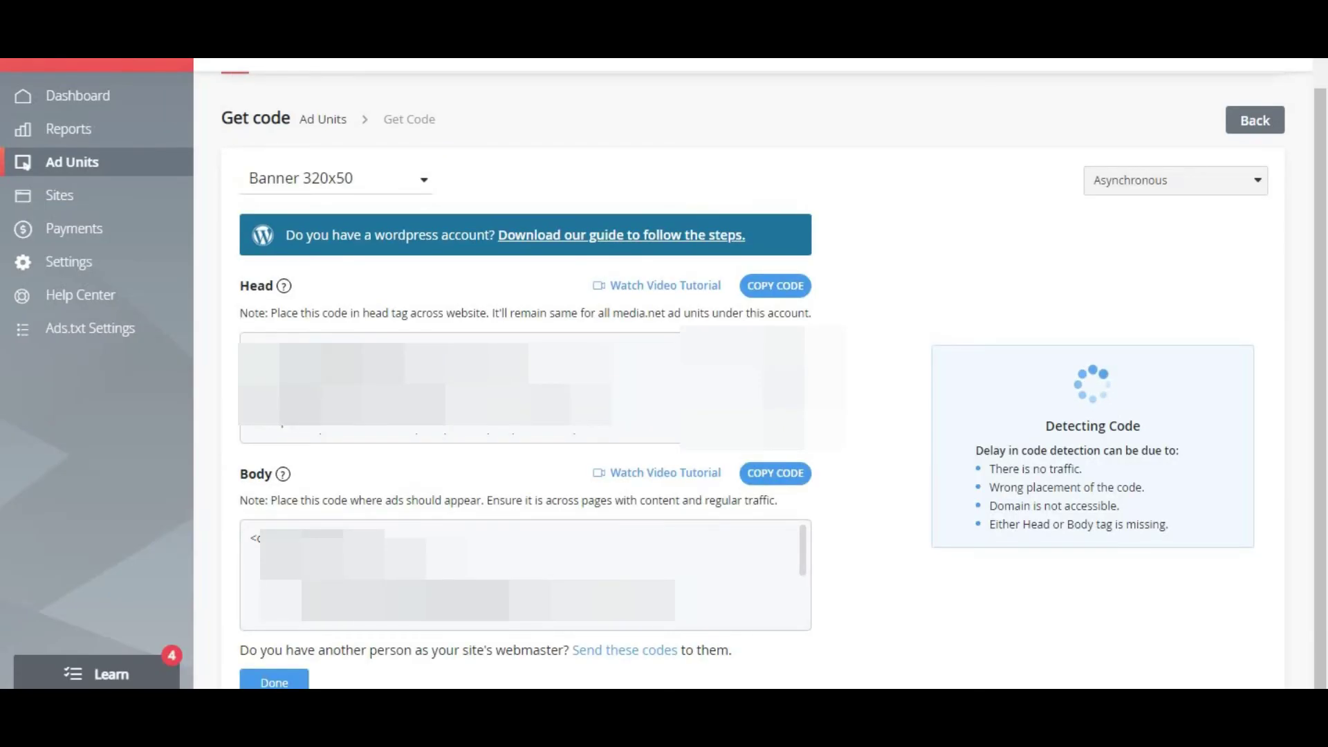
pyautogui.click(775, 473)
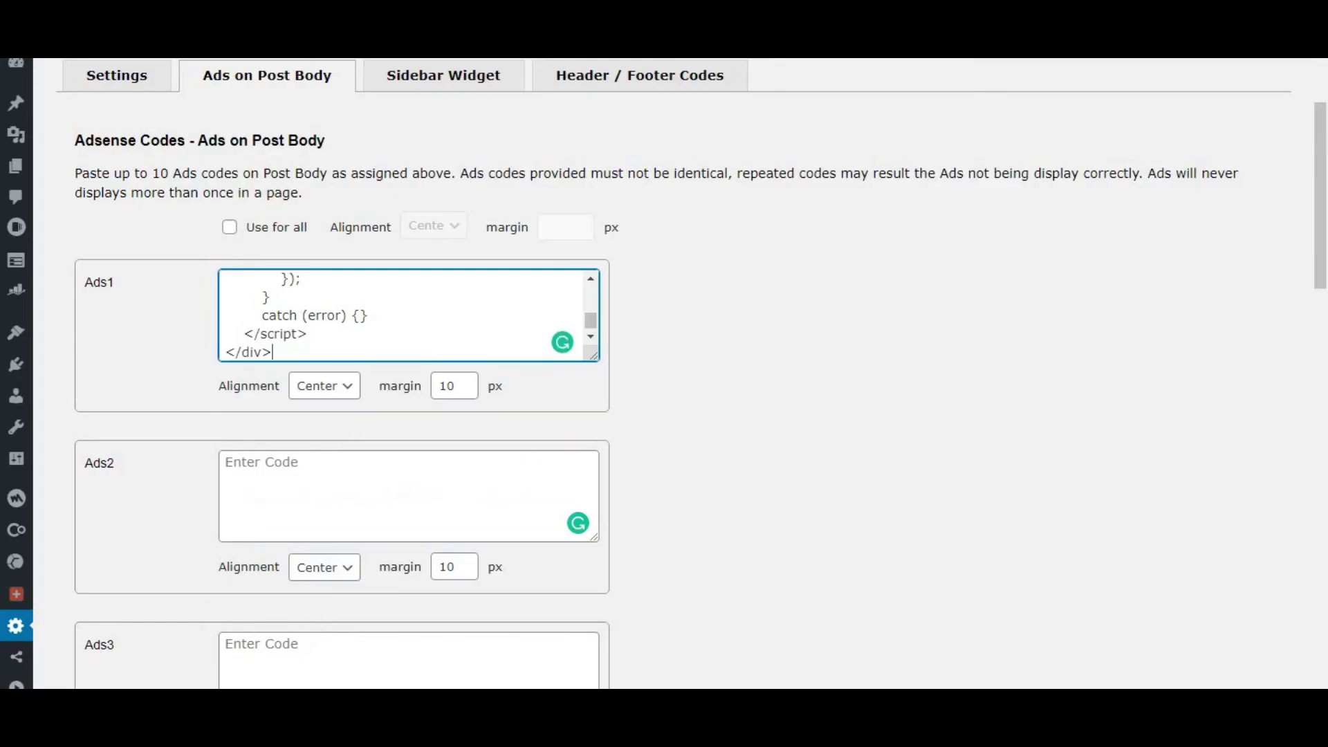
# - Paste the Banner 320x50 code into slots Ads2 and Ads3 and save the changes
pyautogui.click(362, 490)
pyautogui.rightClick(361, 490)
pyautogui.click(406, 298)
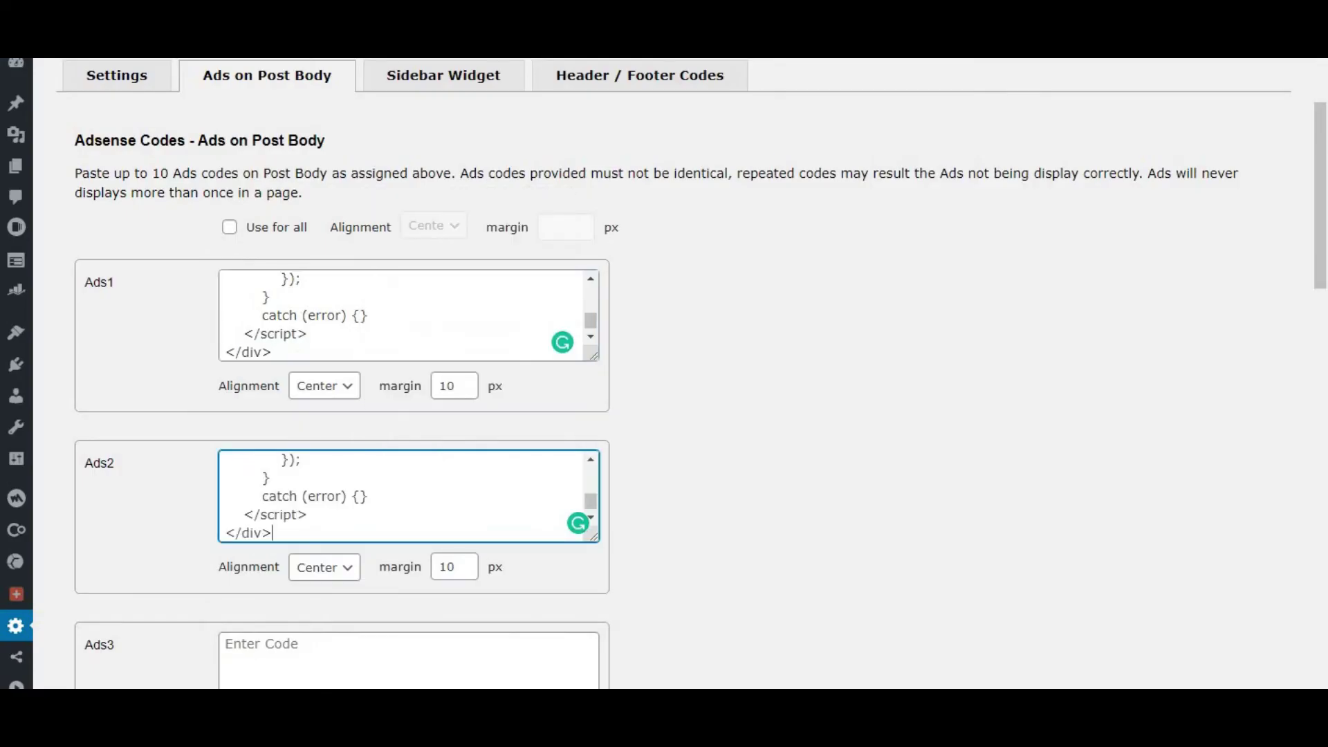
pyautogui.scroll(-4, 664, 373)
pyautogui.click(387, 426)
pyautogui.hotkey('ctrl', 'v')
pyautogui.click(127, 620)
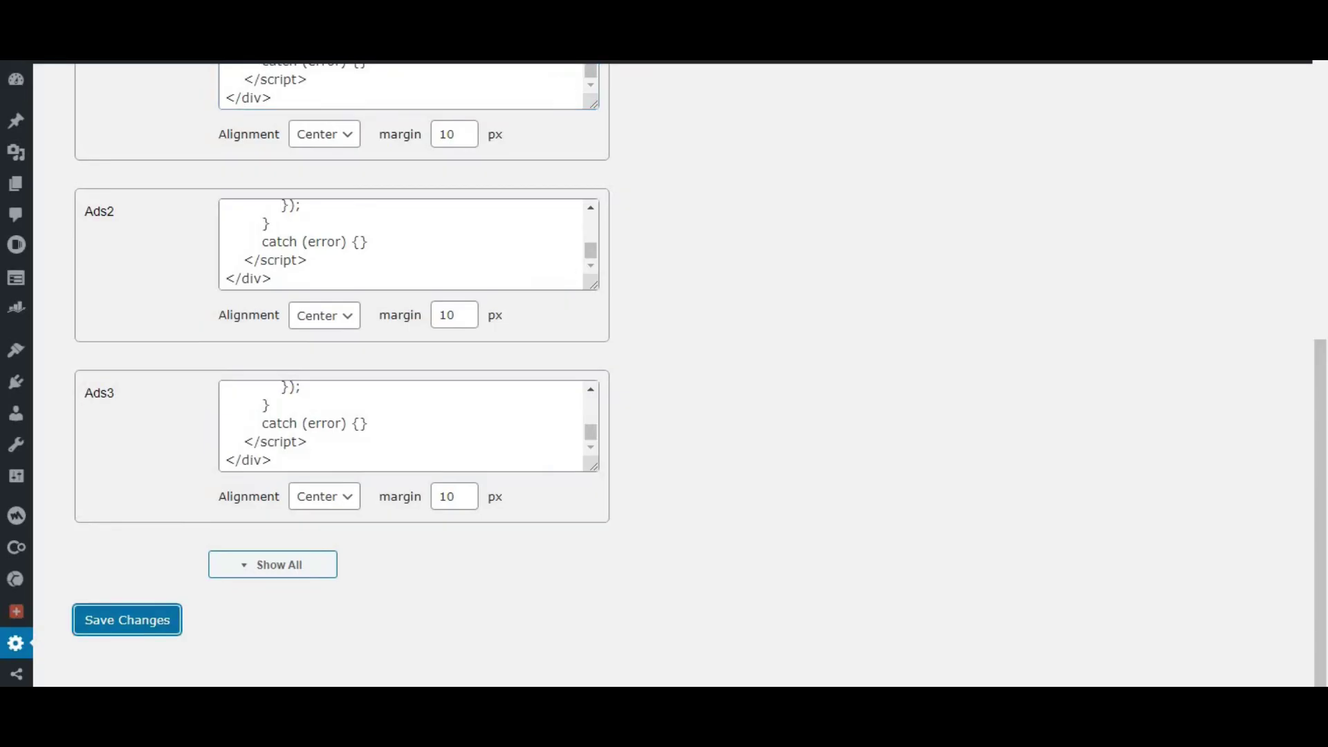
# - Limit pages to 6 ads and leave the beginning-of-post ad switched off
pyautogui.click(347, 443)
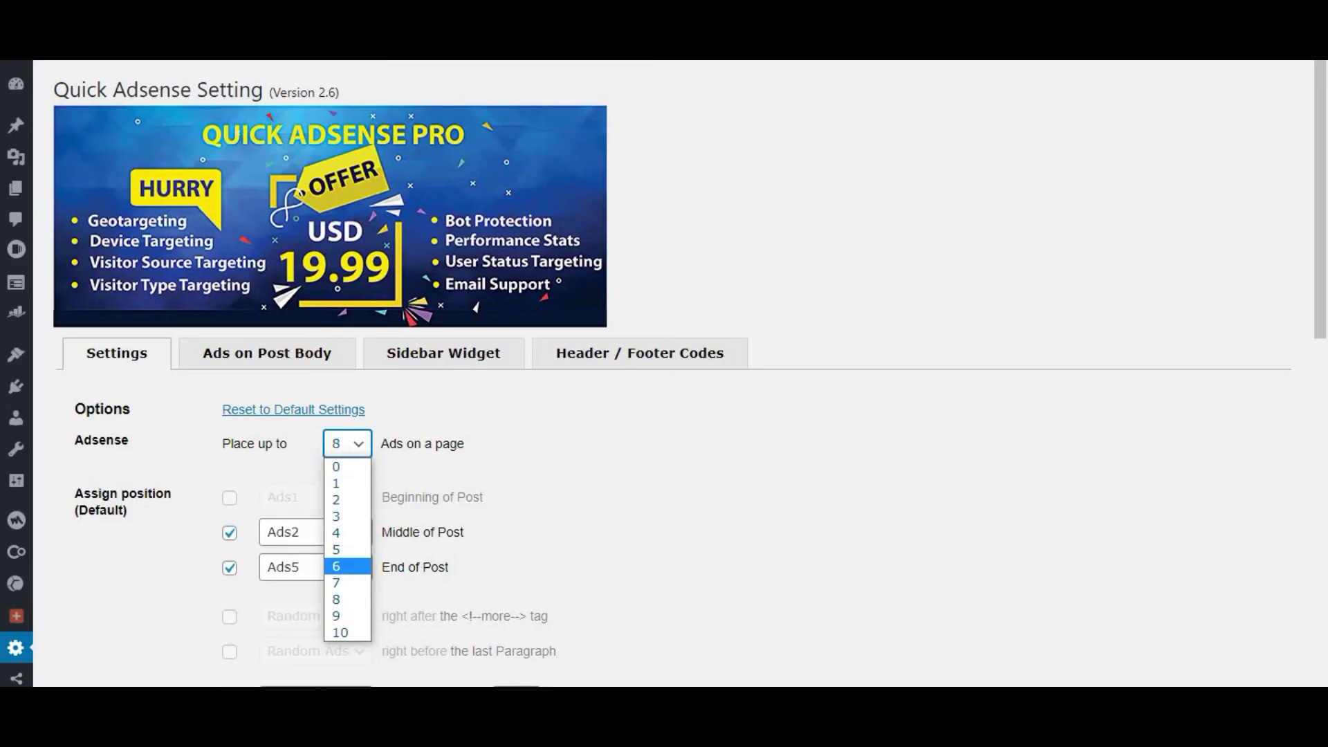
pyautogui.press('Return')
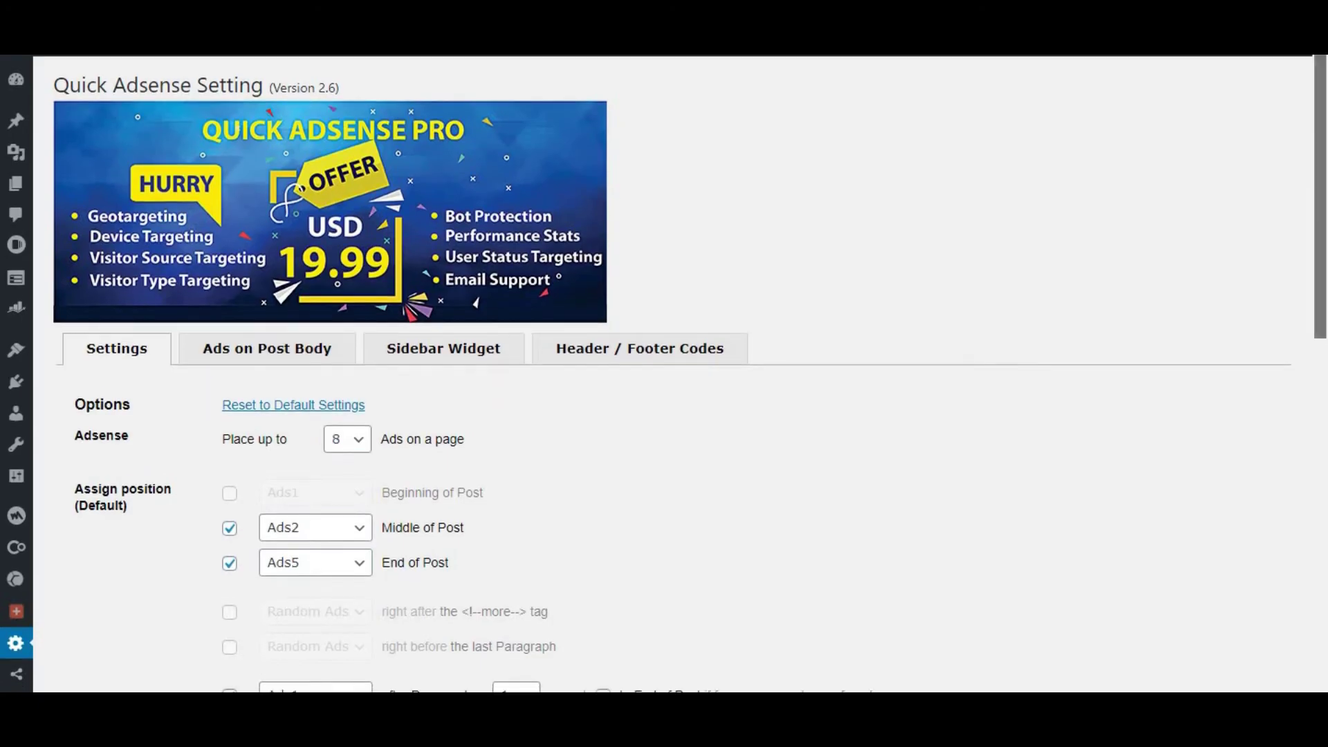
pyautogui.scroll(-4, 664, 374)
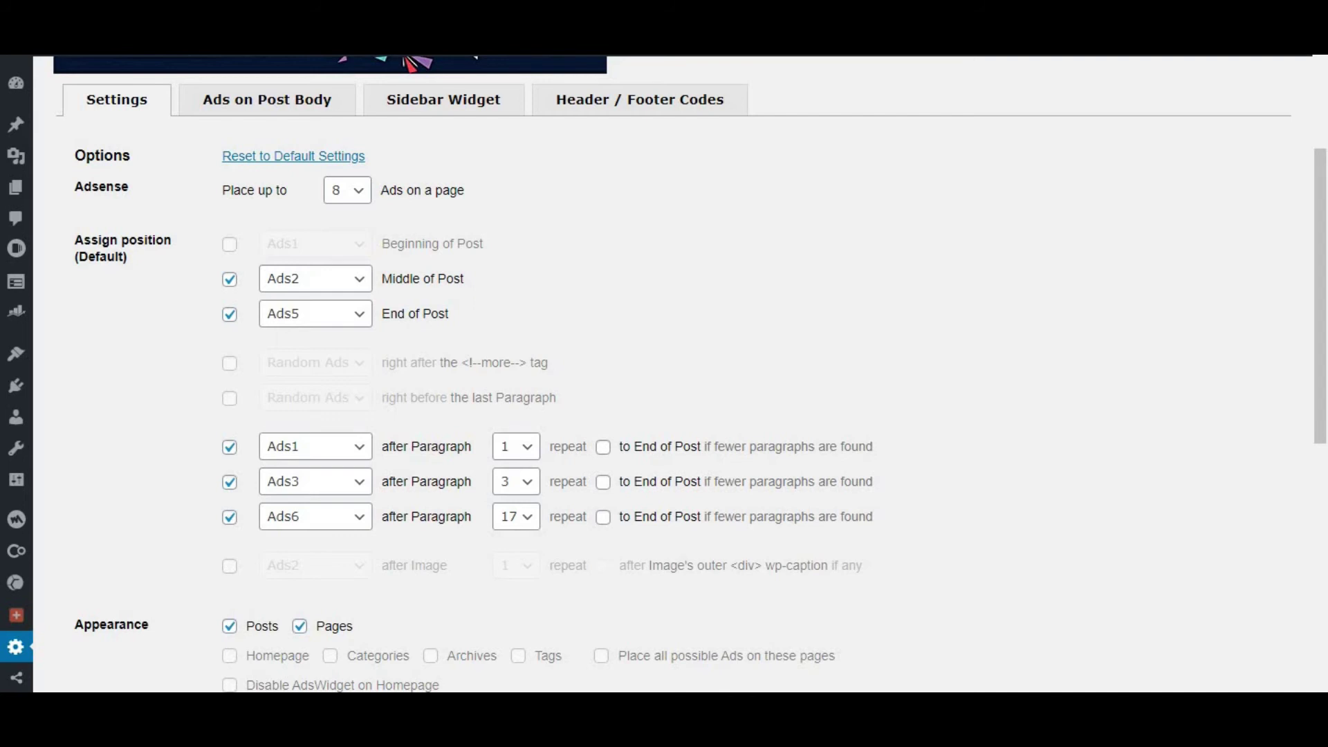
pyautogui.click(230, 245)
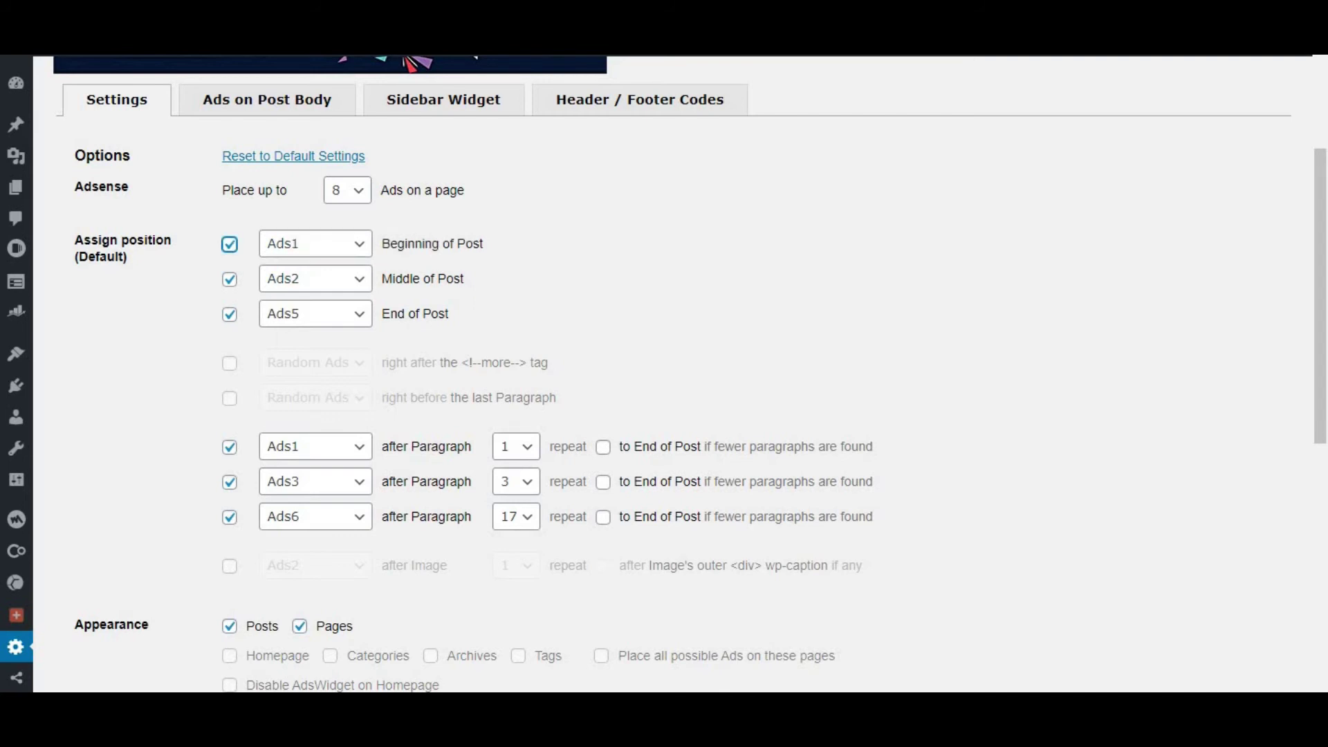
pyautogui.click(314, 243)
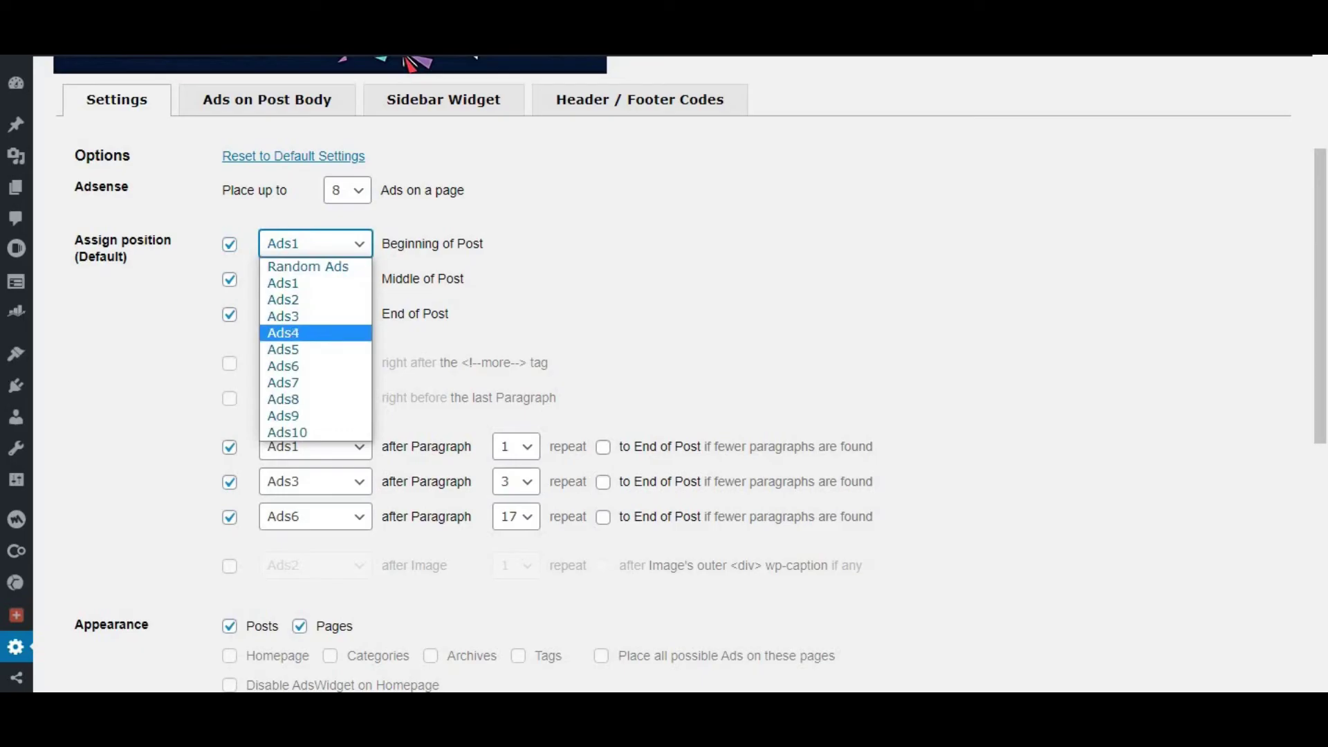
pyautogui.click(230, 245)
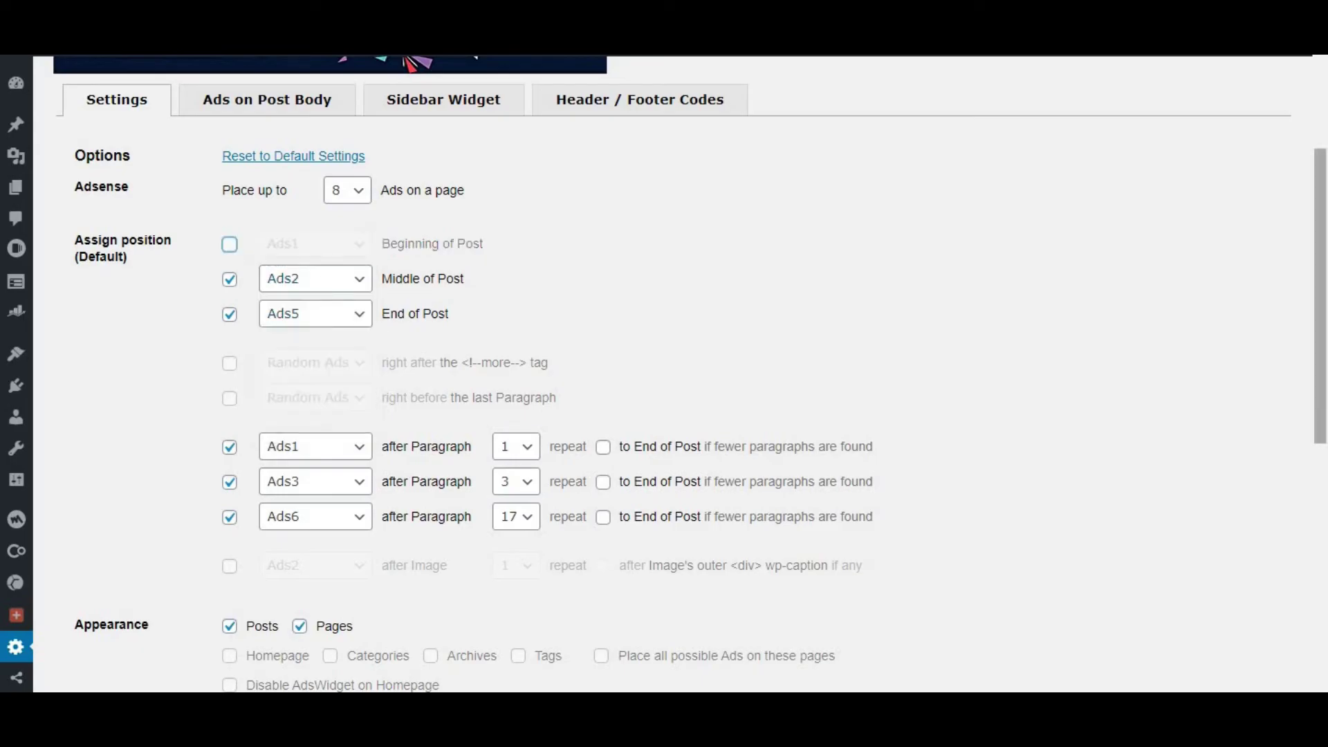
# - Review the after-paragraph placements, keeping Ads1 after paragraph 1 and Ads3 after paragraph 3
pyautogui.moveTo(1321, 297); pyautogui.dragTo(1320, 352)
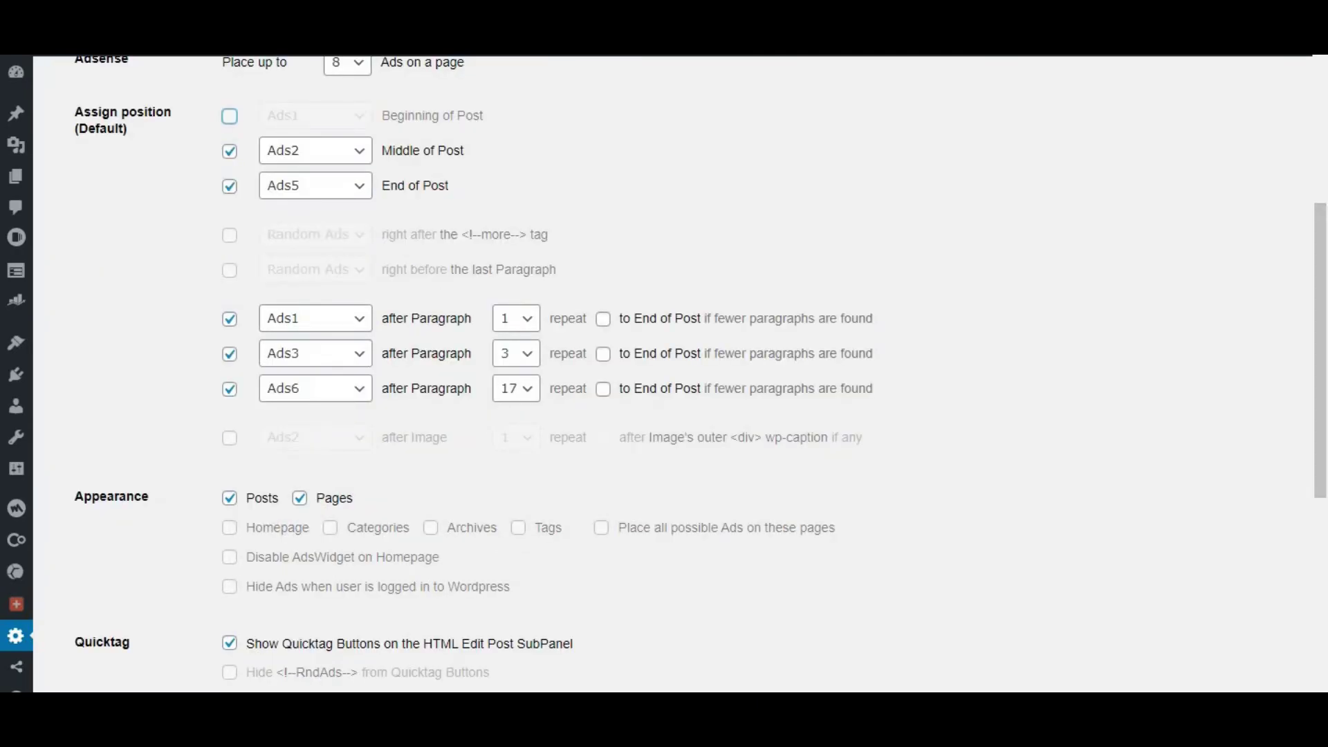
pyautogui.click(516, 318)
pyautogui.press('Escape')
pyautogui.click(516, 353)
pyautogui.press('Escape')
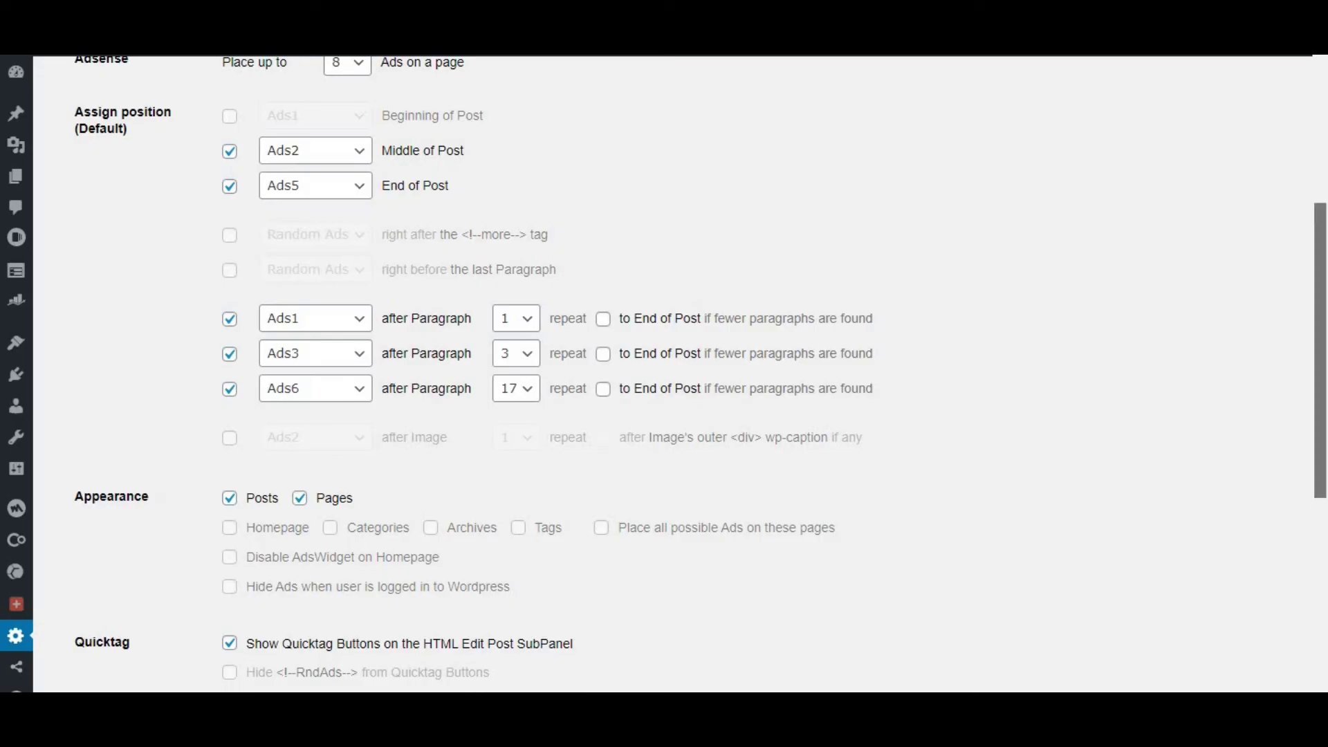
pyautogui.scroll(-1, 664, 373)
pyautogui.scroll(3, 664, 373)
pyautogui.scroll(-10, 664, 374)
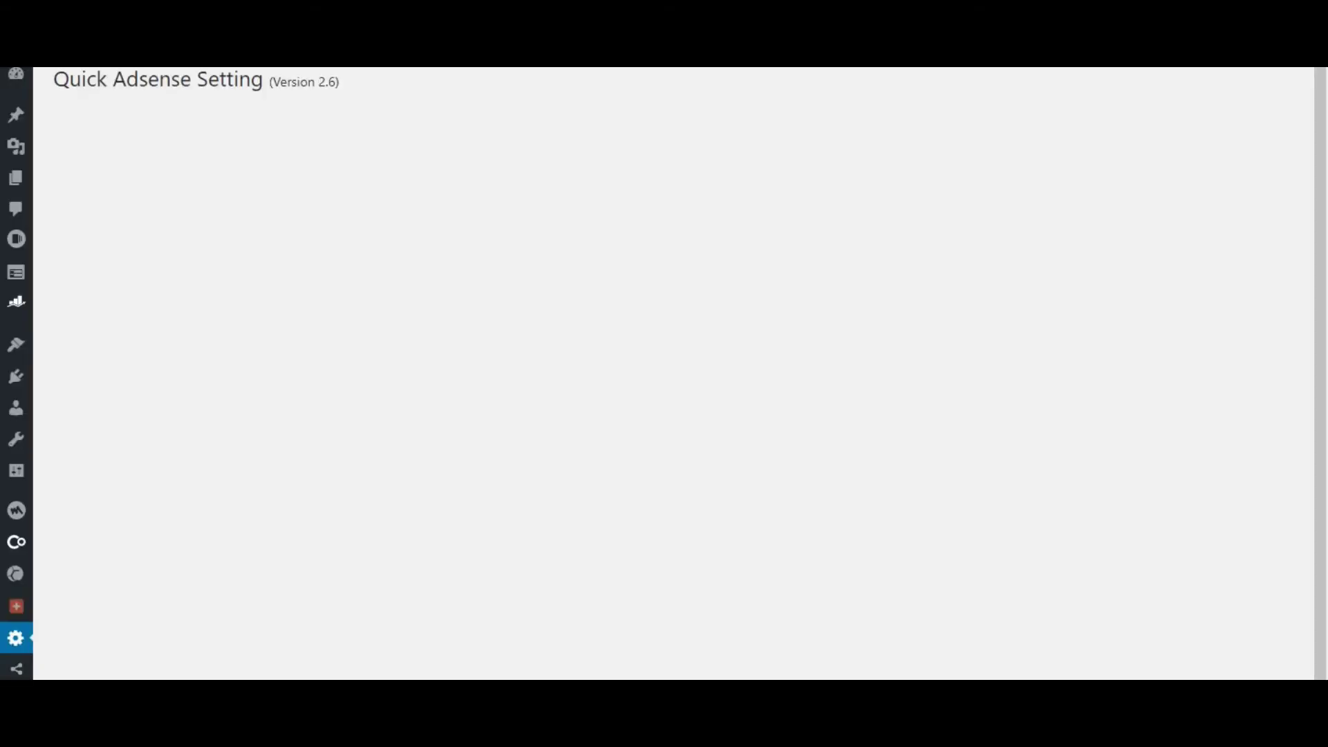
# - Return to Ad Units and copy the 160x600-Default unit's body code
pyautogui.scroll(-1, 665, 374)
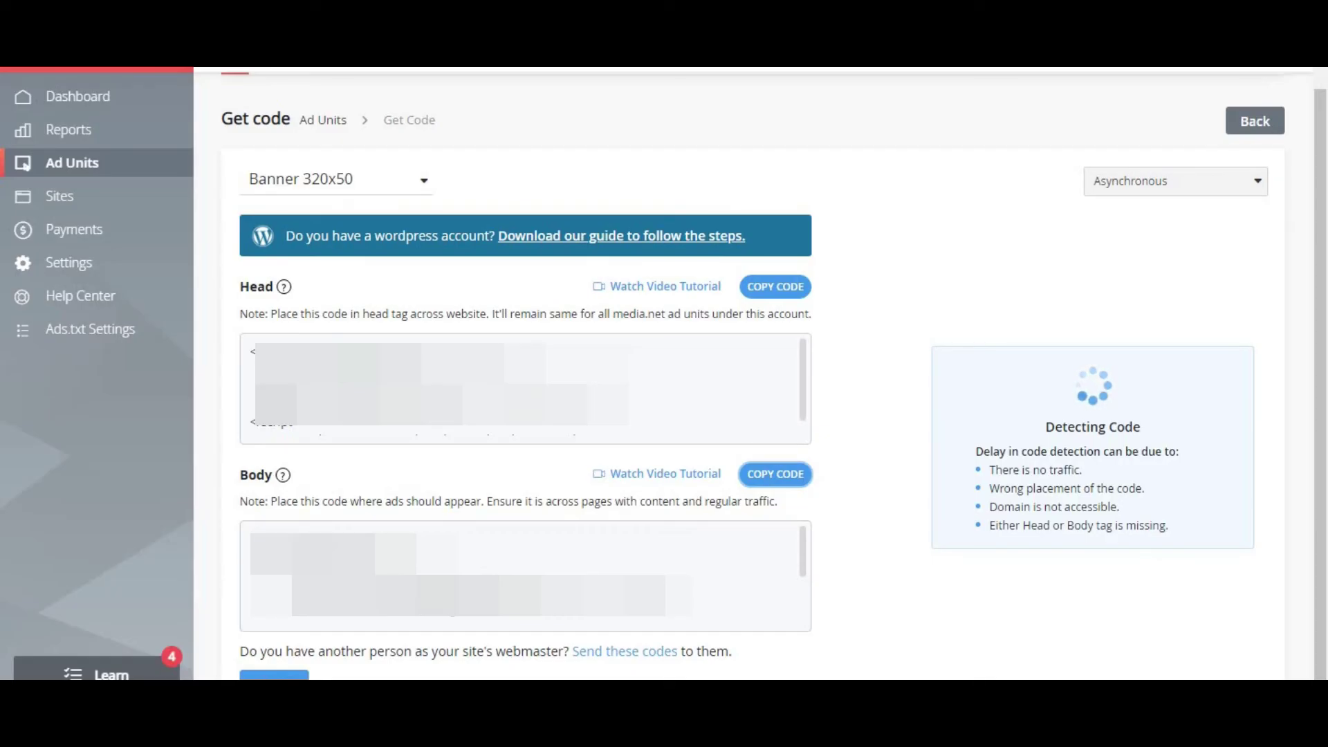
pyautogui.click(1255, 121)
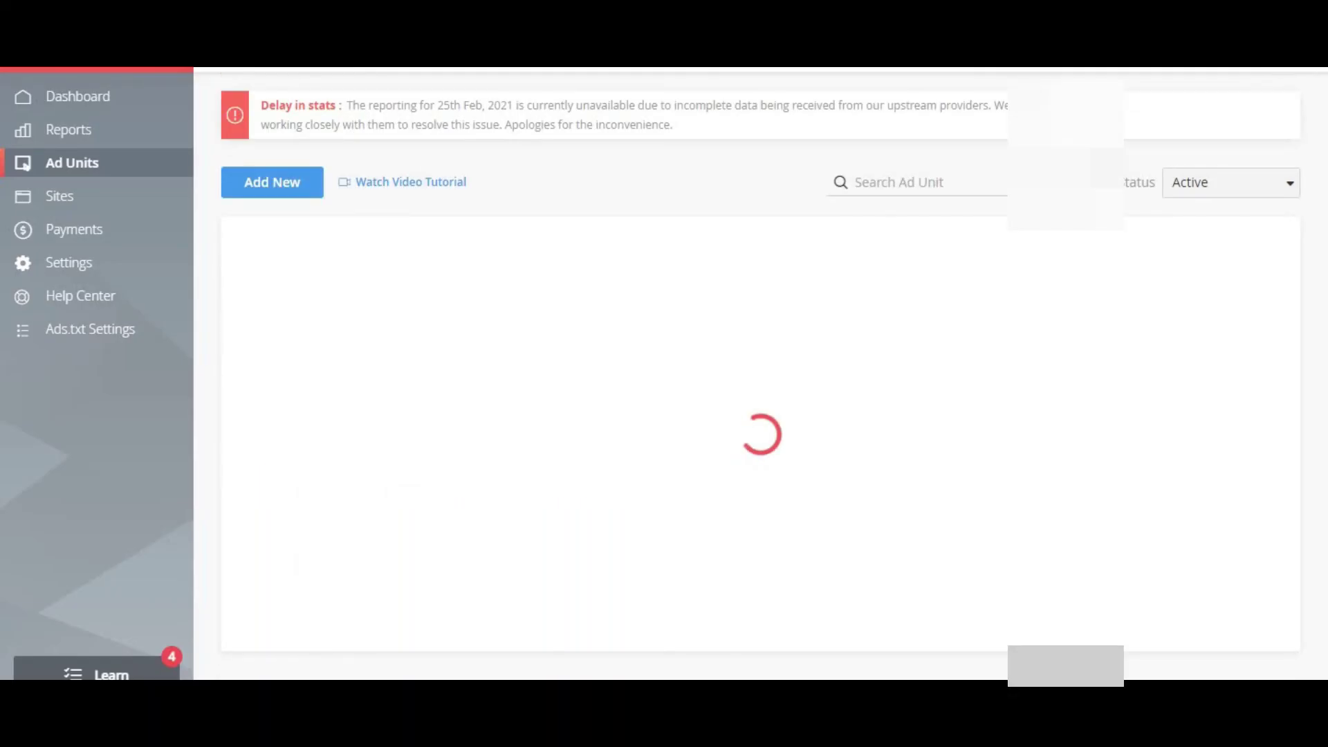
pyautogui.scroll(-3, 761, 374)
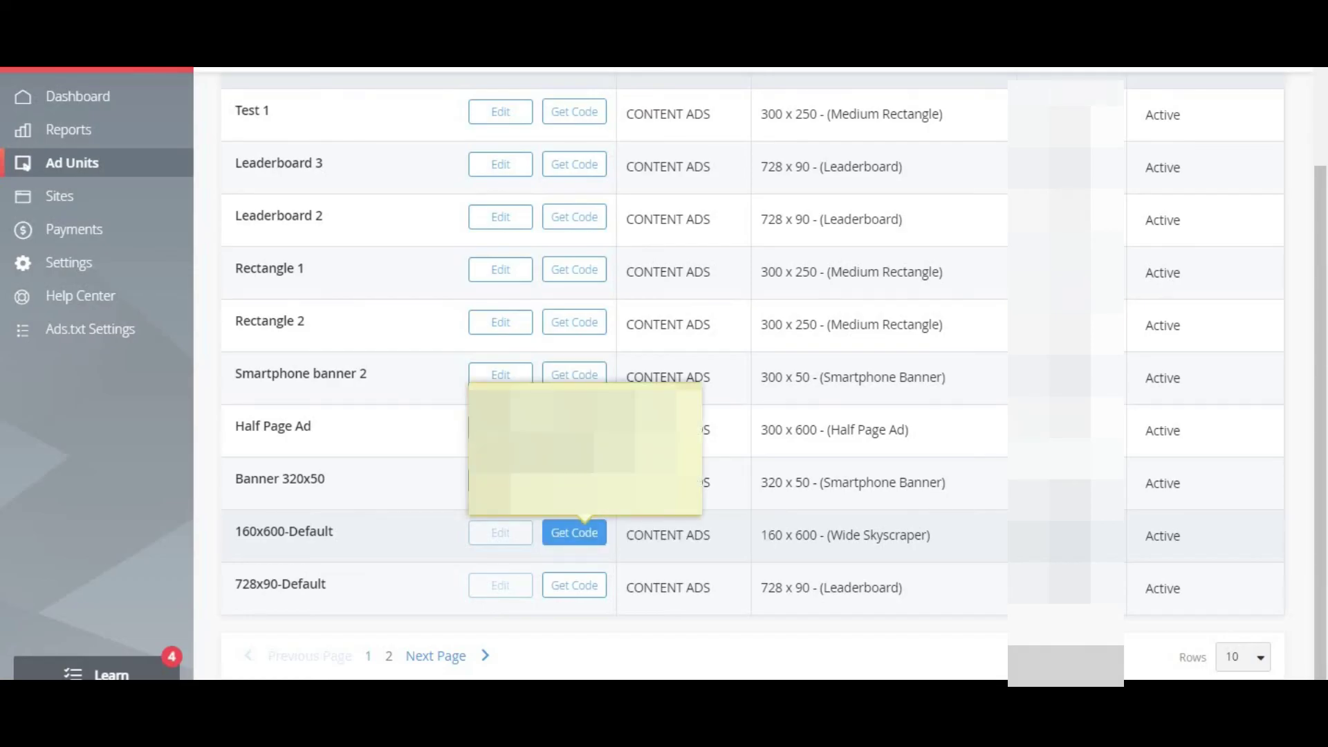
pyautogui.click(574, 533)
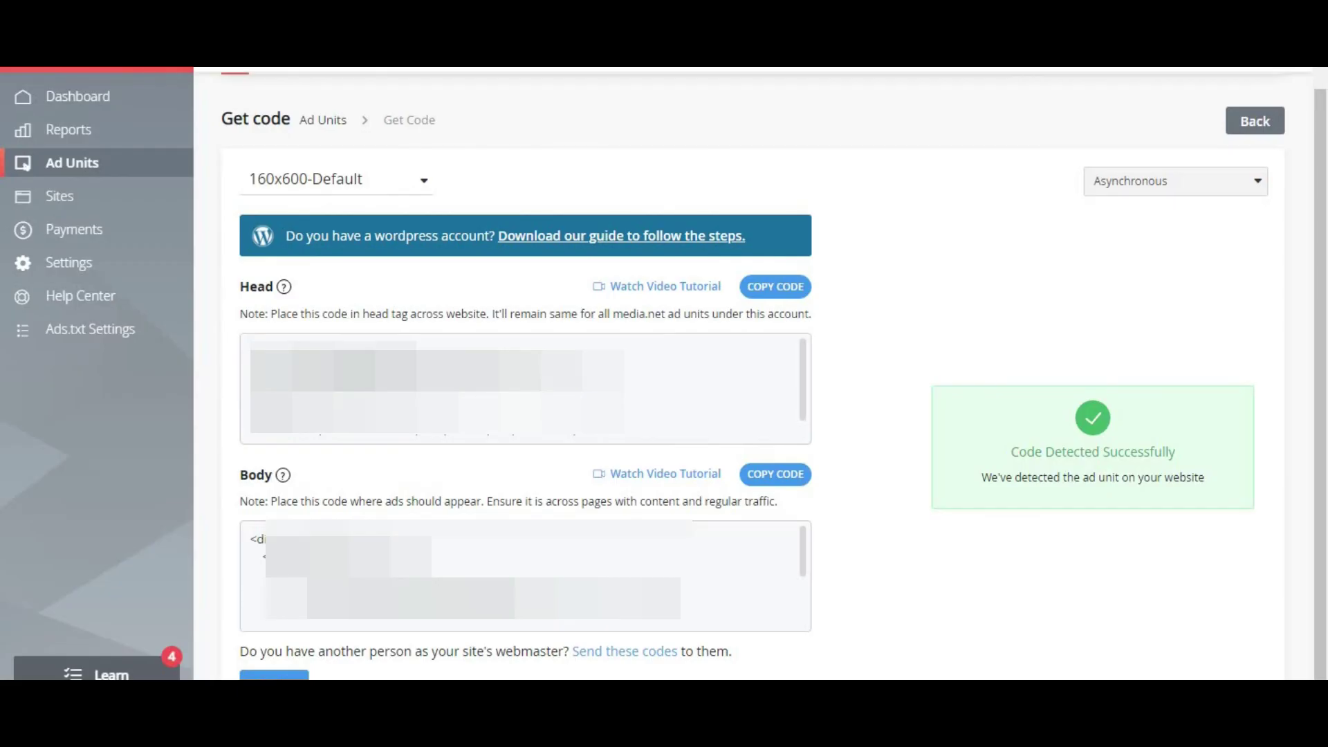
pyautogui.click(776, 475)
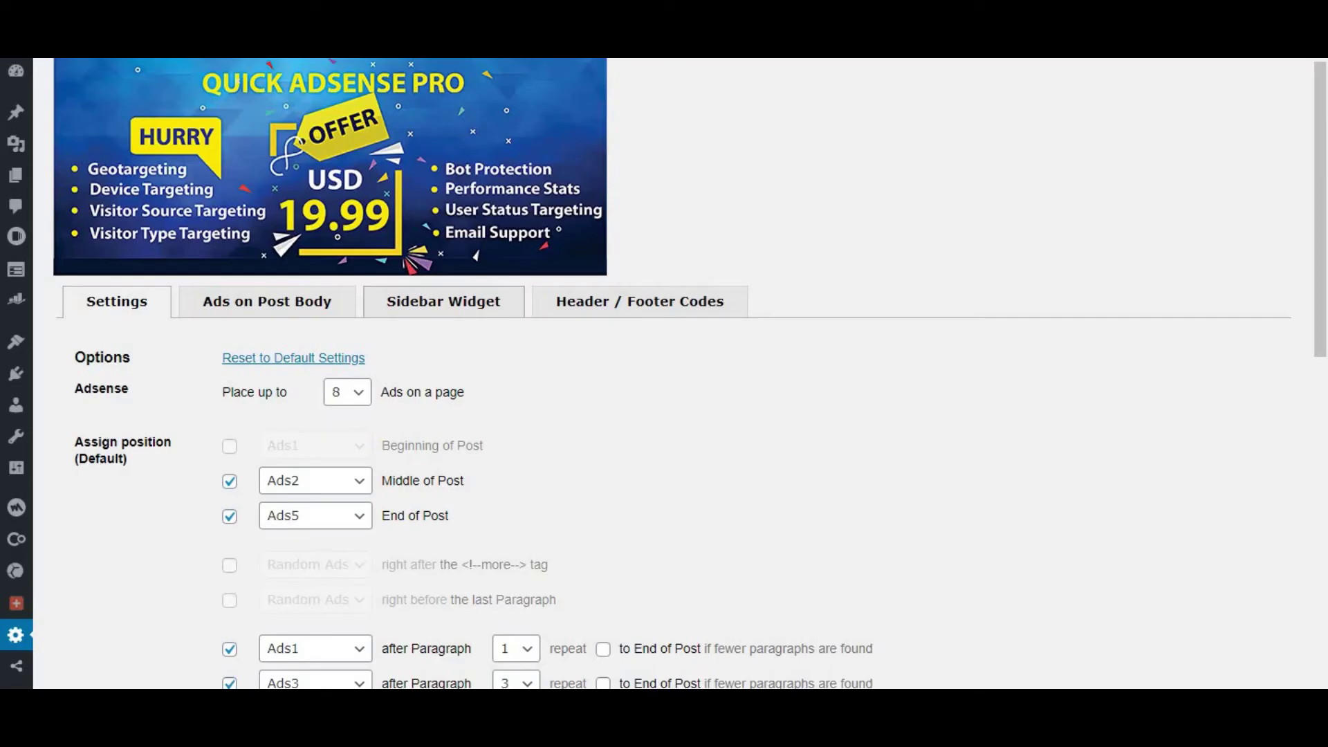
# - Paste the 160x600-Default code into the AdsWidget1 sidebar slot and save
pyautogui.click(444, 301)
pyautogui.click(408, 540)
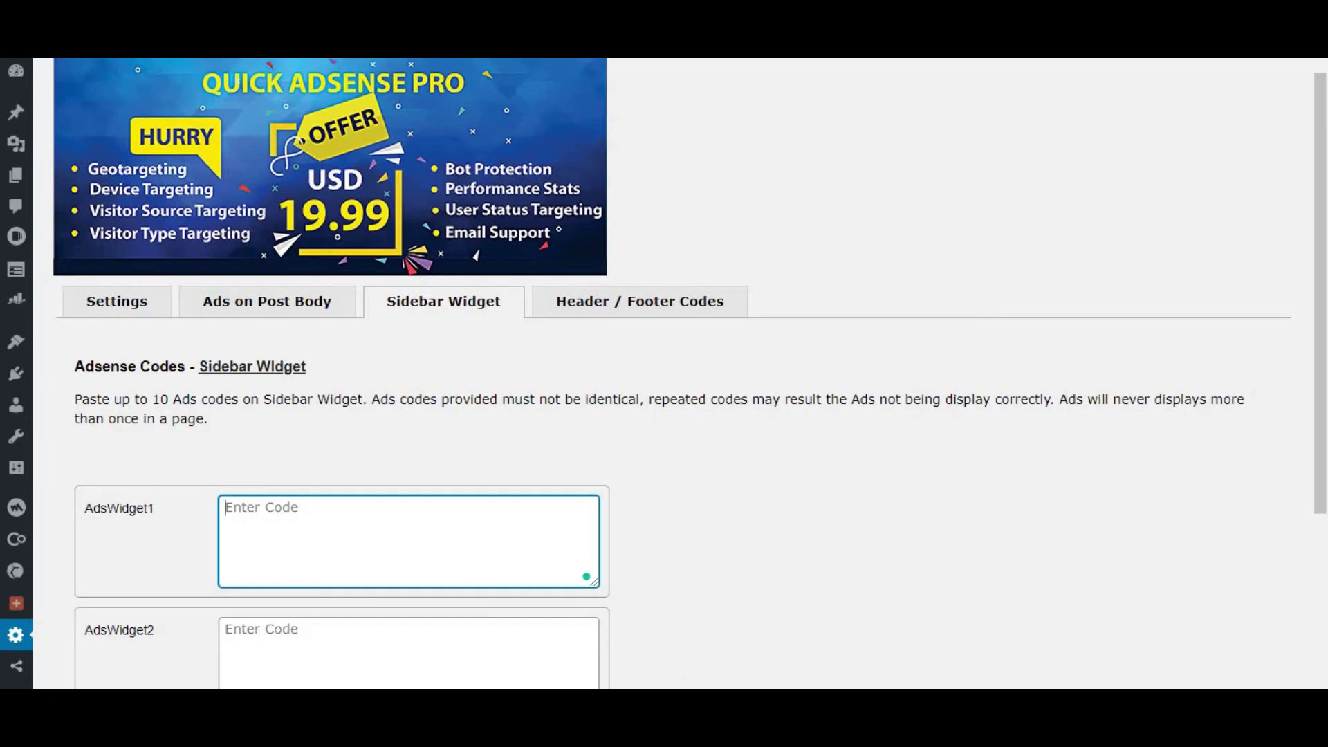
pyautogui.hotkey('ctrl', 'v')
pyautogui.scroll(-1, 664, 374)
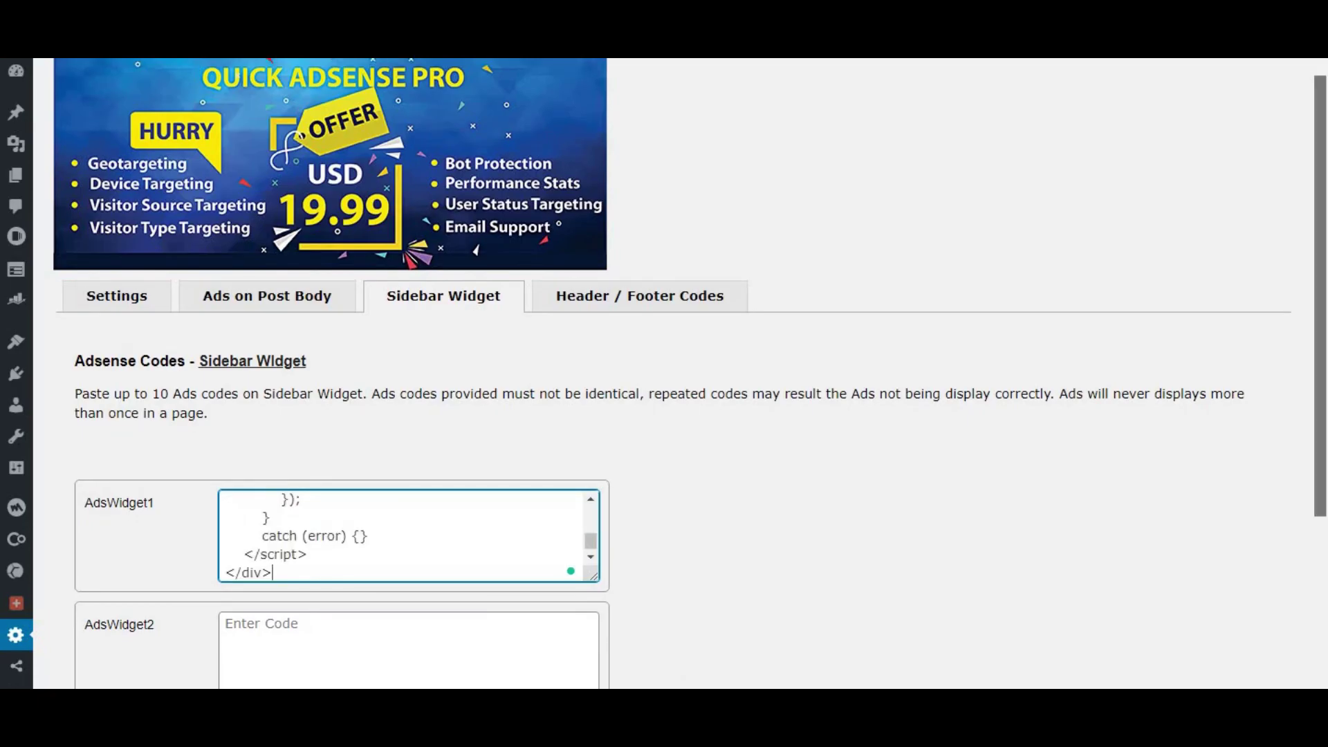
pyautogui.scroll(-5, 664, 374)
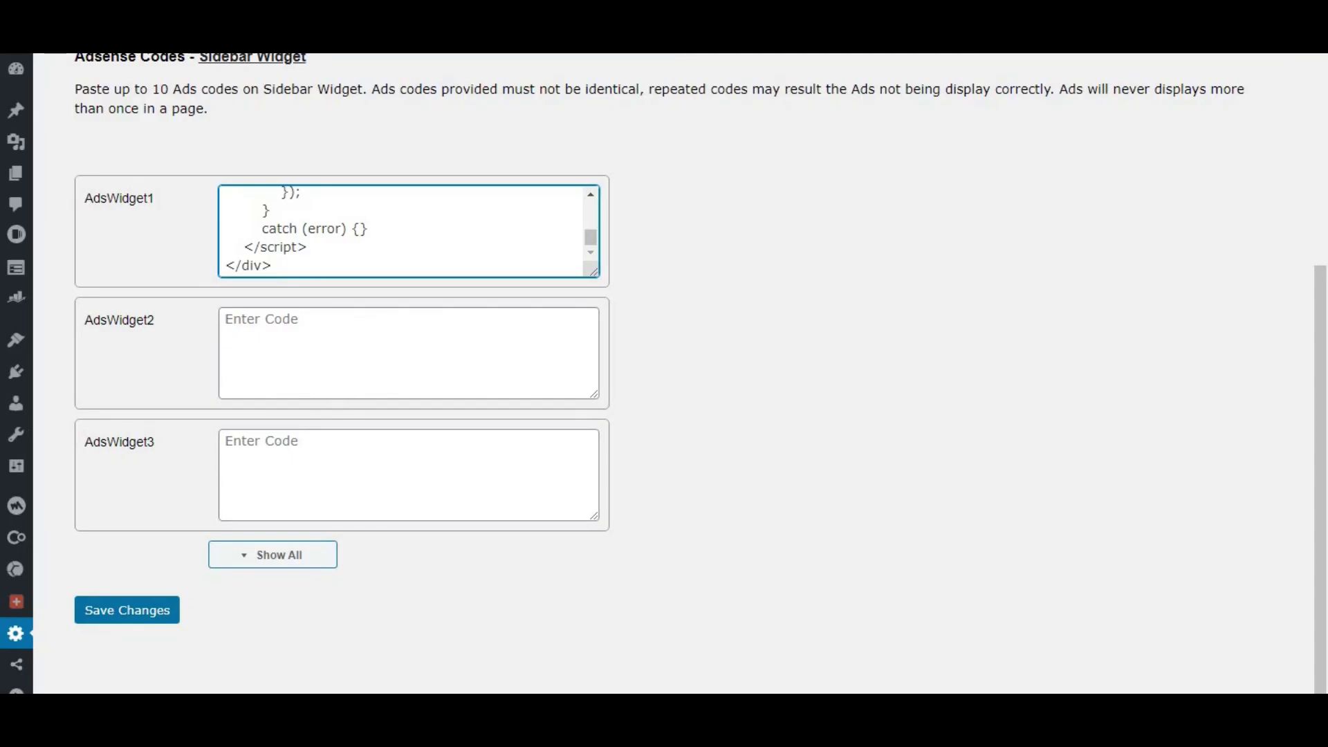
pyautogui.click(126, 610)
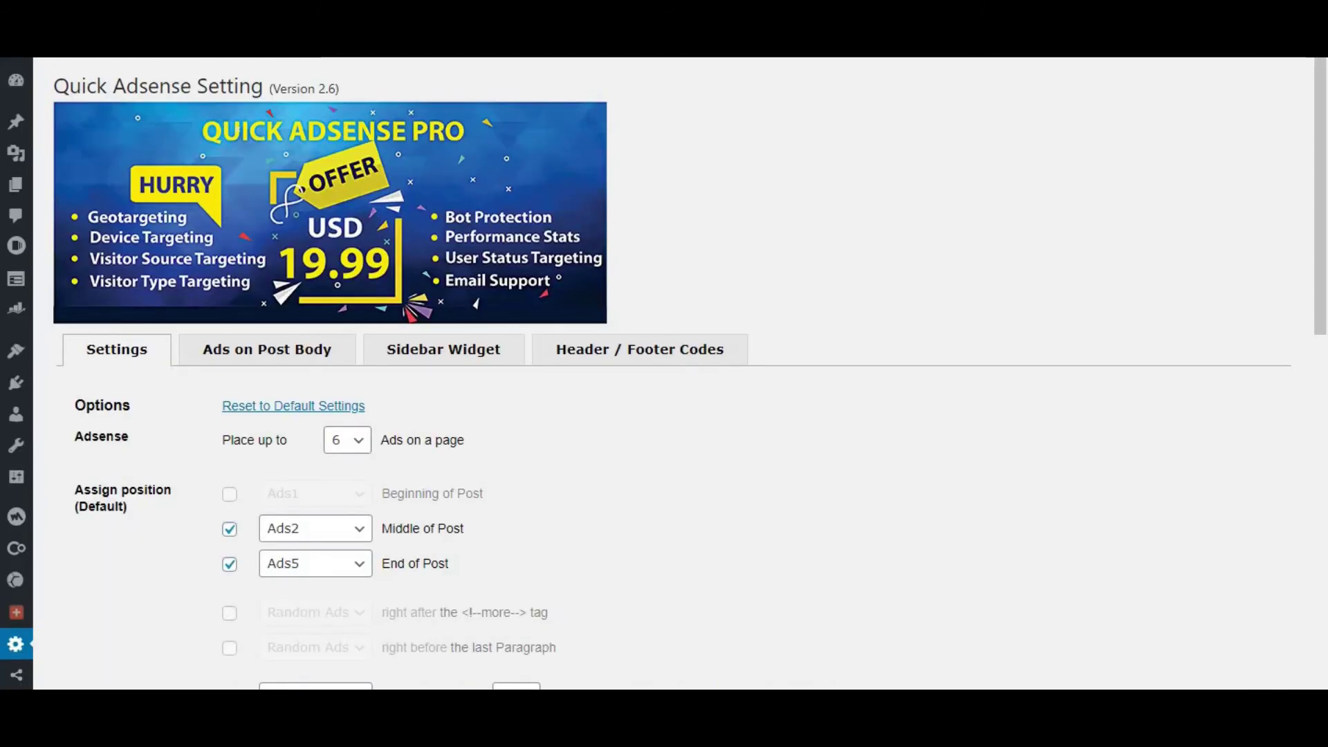
# - Drag the AdsWidget1 widget into the Sidebar area below Categories
pyautogui.moveTo(16, 351)
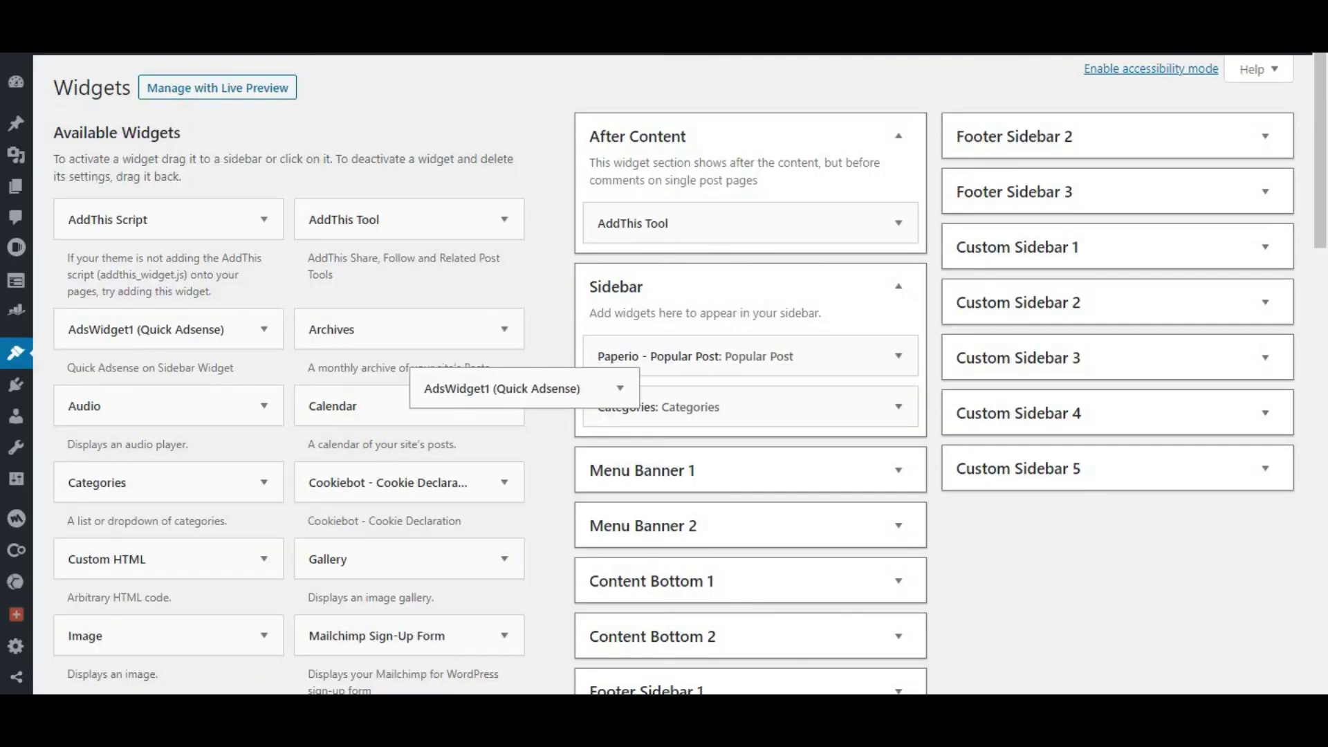
pyautogui.moveTo(484, 388); pyautogui.dragTo(692, 460)
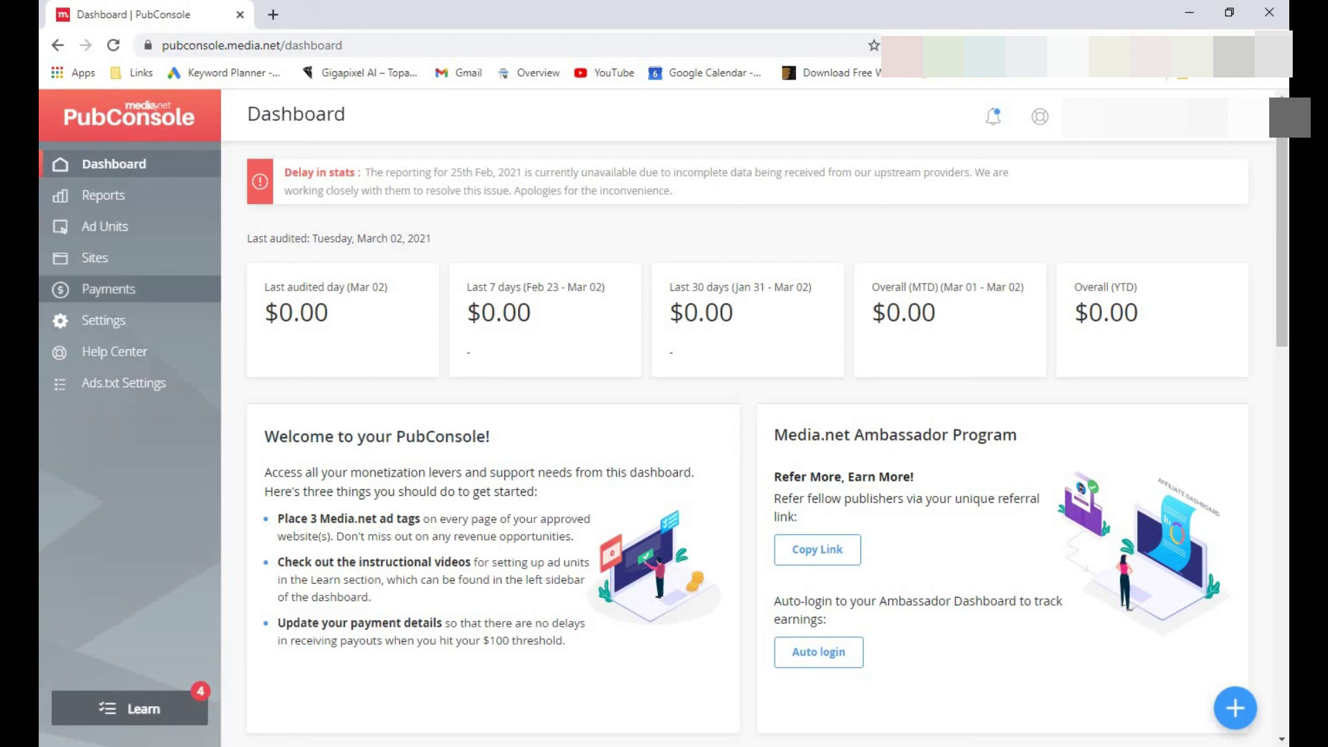
# - Open Payments > Payment Settings to show Payoneer as the active payment mode
pyautogui.click(108, 288)
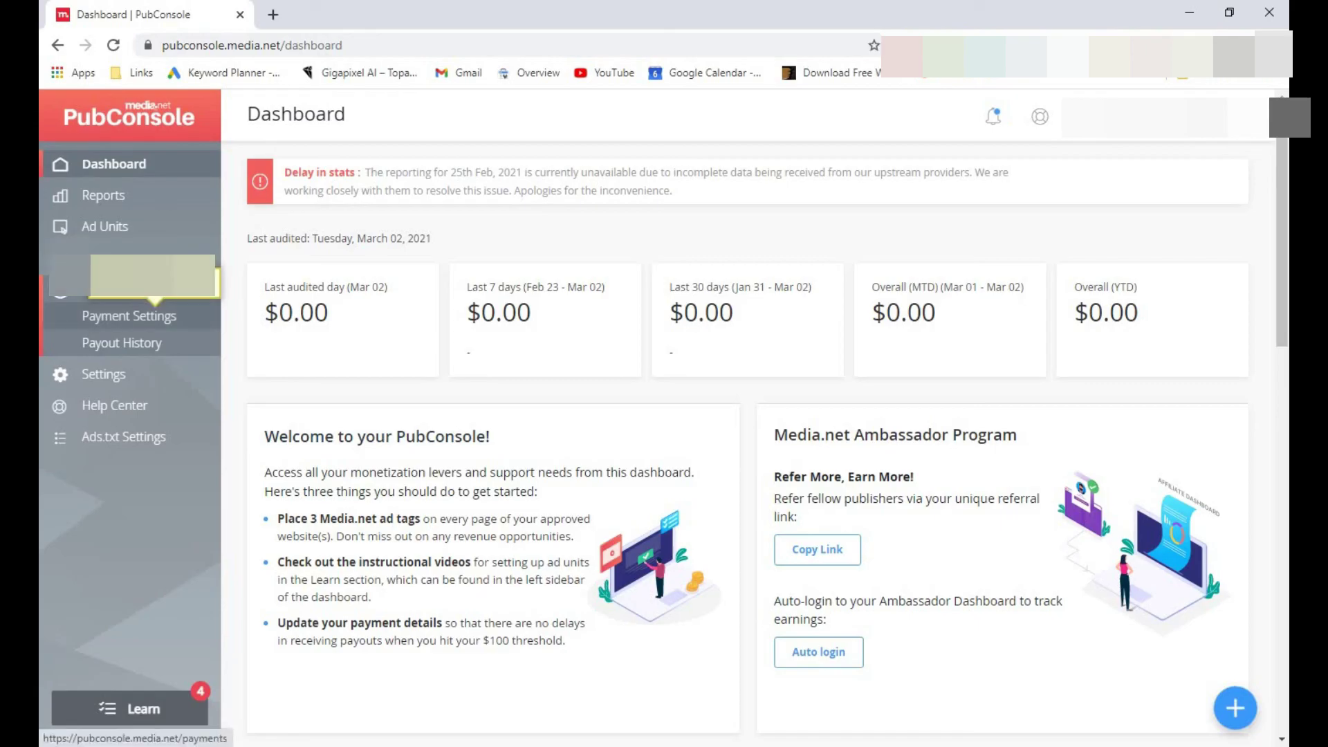
pyautogui.click(109, 288)
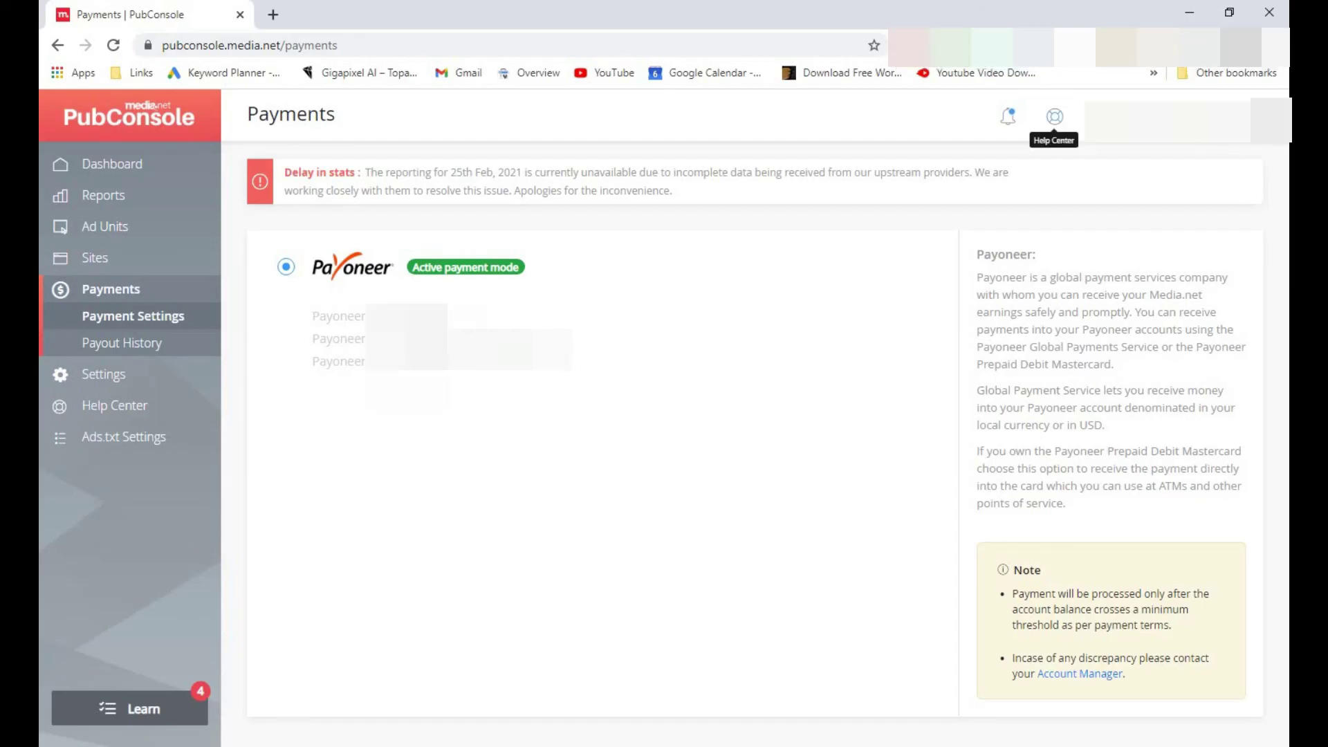
# - Open the Help Center's Email Us form and select its Subject and Descriptions fields
pyautogui.click(1055, 116)
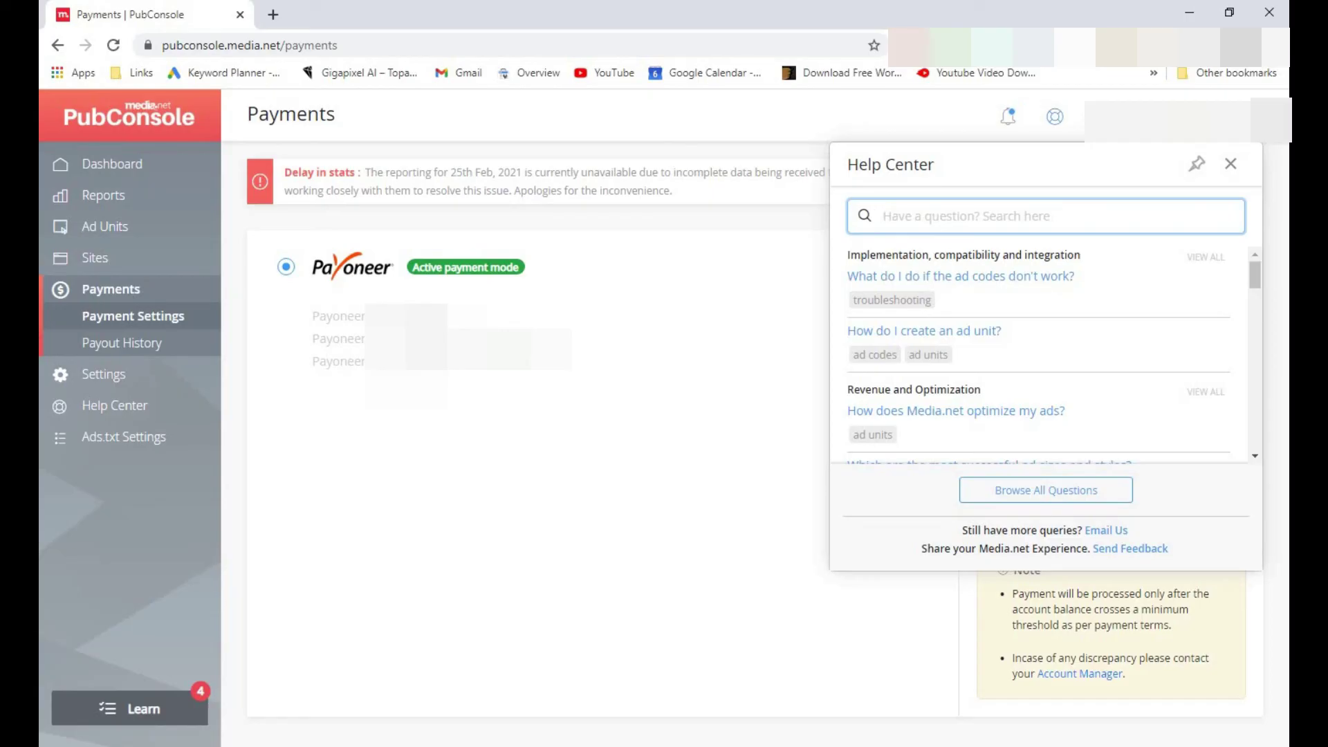
pyautogui.click(1107, 531)
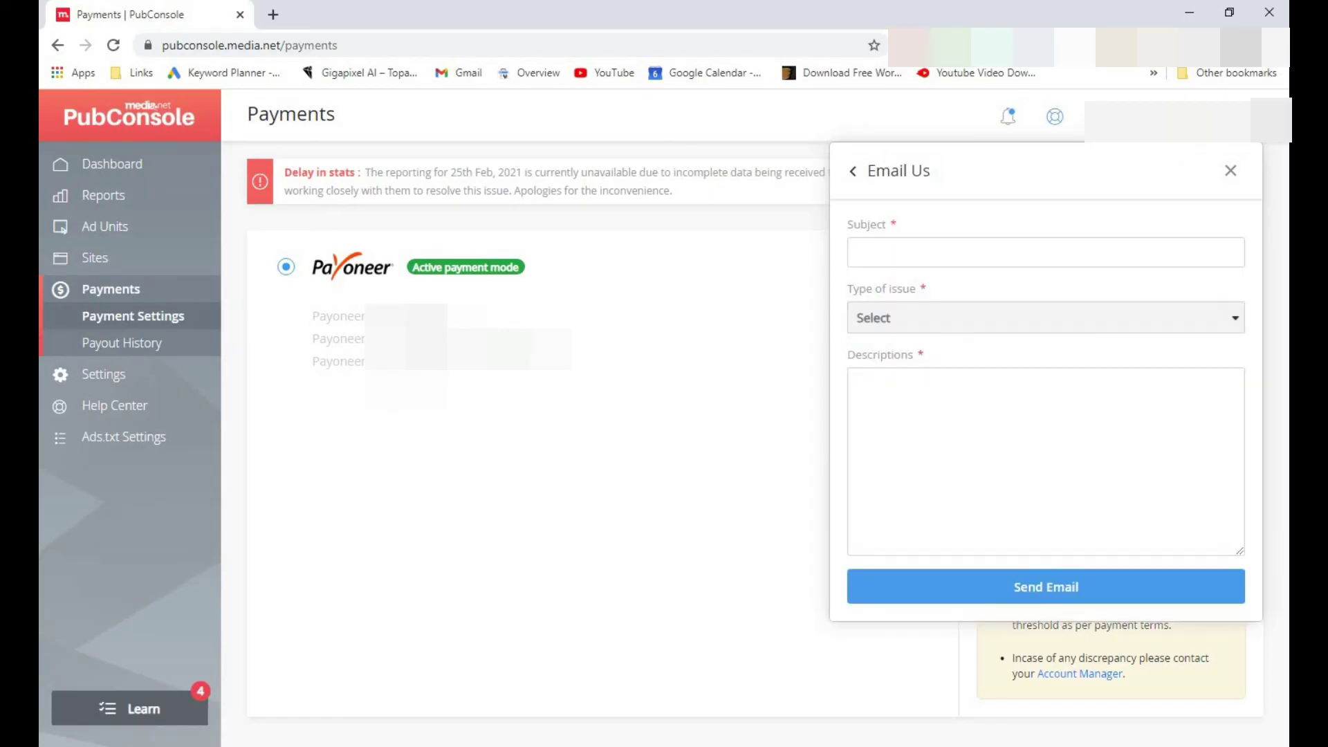
pyautogui.click(1045, 252)
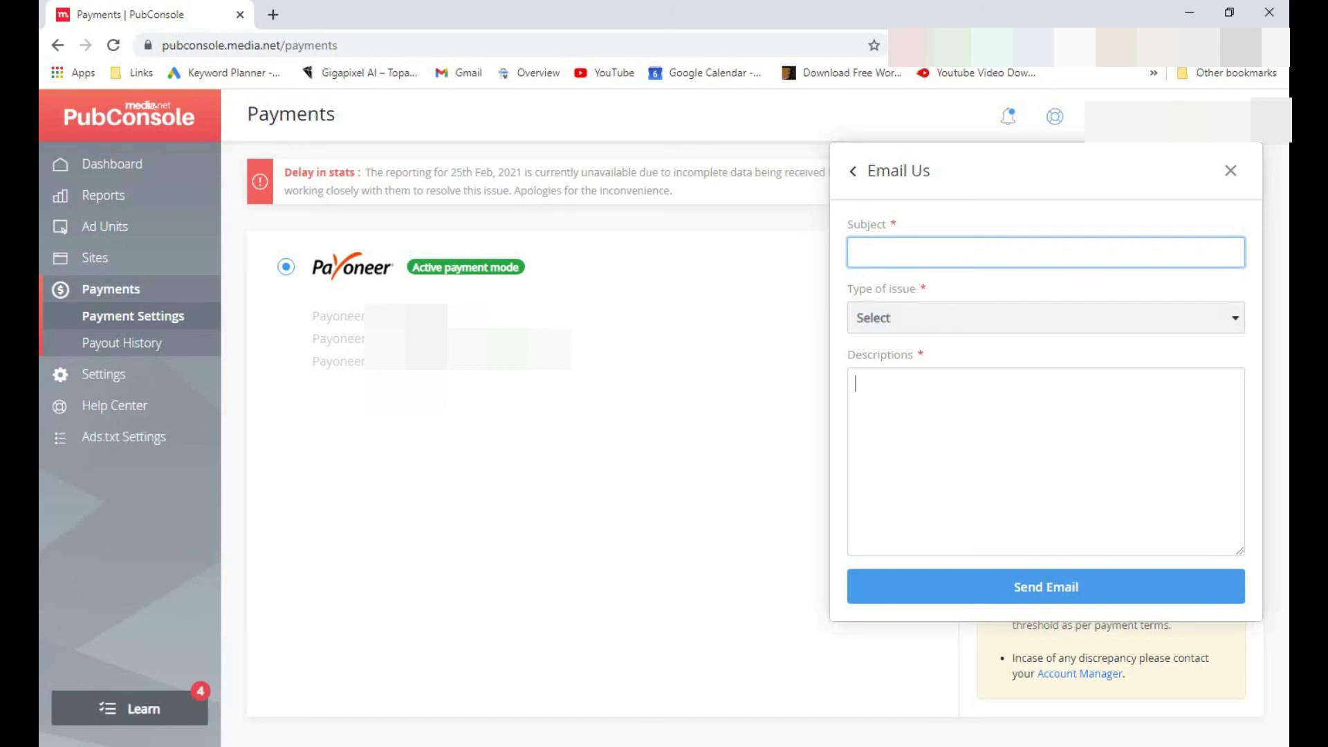
pyautogui.click(855, 384)
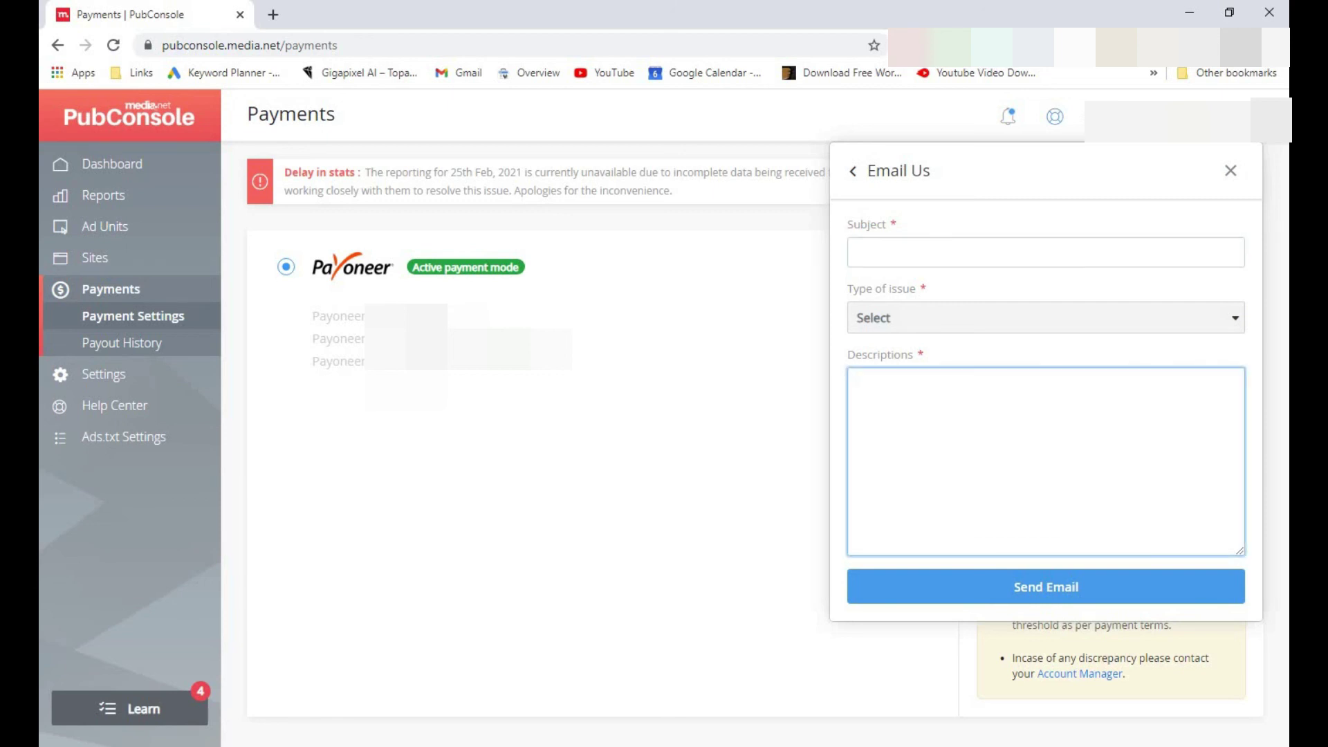